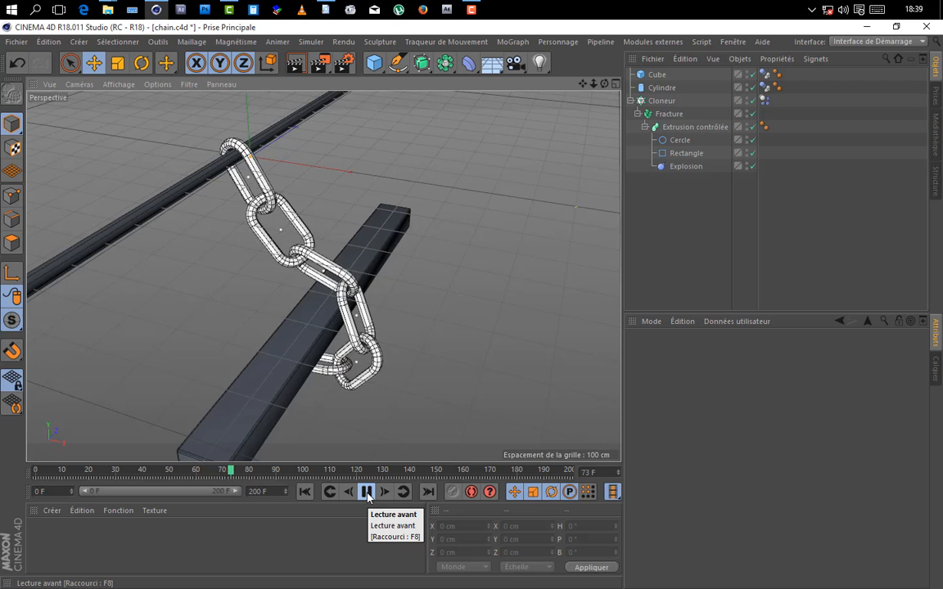
- Stop the chain animation playback and create a new empty project
{"action": "left_click", "coordinate": [368, 494]}
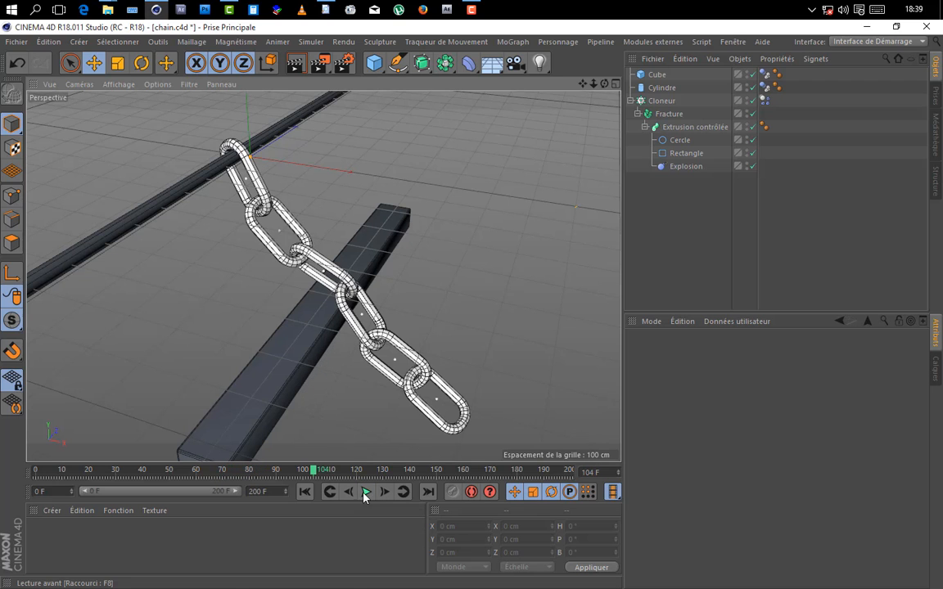
{"action": "left_click_drag", "start_coordinate": [604, 84], "coordinate": [573, 85]}
{"action": "left_click_drag", "start_coordinate": [325, 276], "coordinate": [285, 269], "text": "alt"}
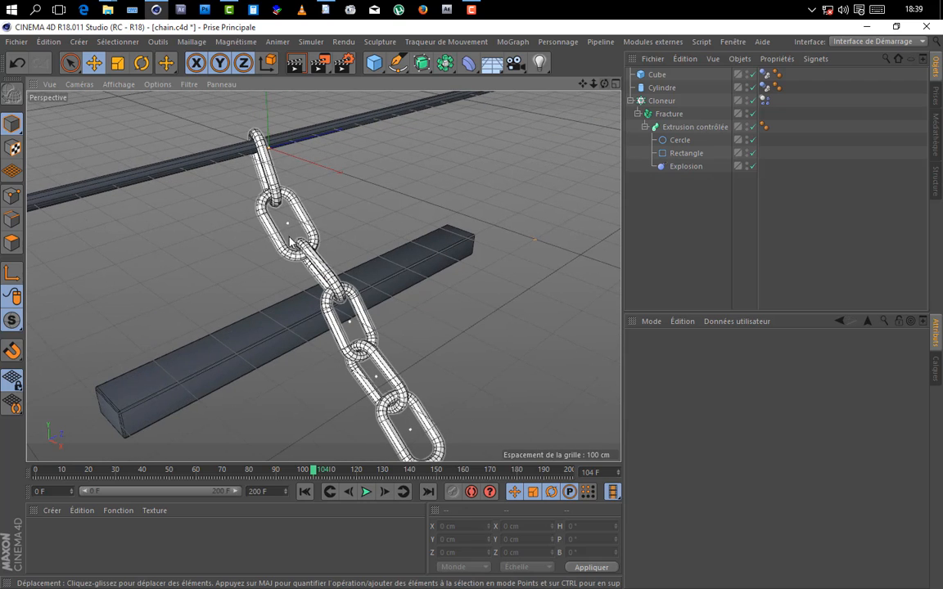
{"action": "left_click", "coordinate": [16, 42]}
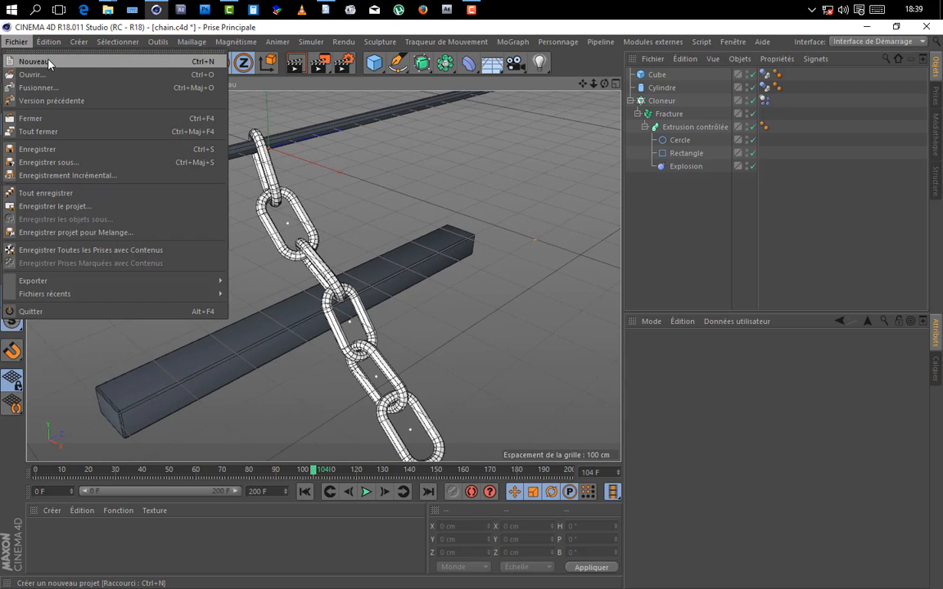
{"action": "left_click", "coordinate": [48, 62]}
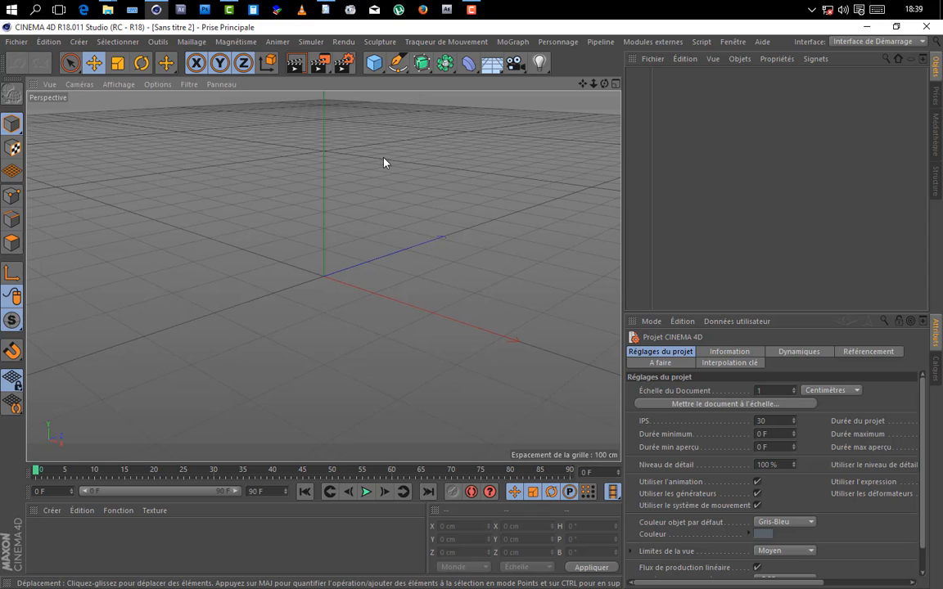
- Add a Rectangle spline and round its corners with a radius of 77 cm
{"action": "left_click", "coordinate": [398, 63]}
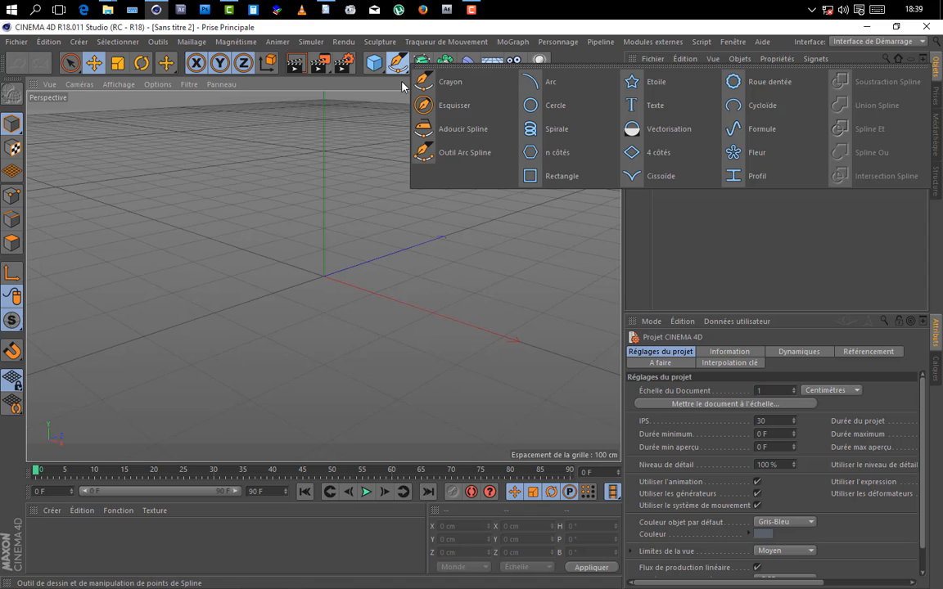
{"action": "left_click", "coordinate": [542, 175]}
{"action": "left_click_drag", "start_coordinate": [579, 406], "coordinate": [472, 316], "text": "alt"}
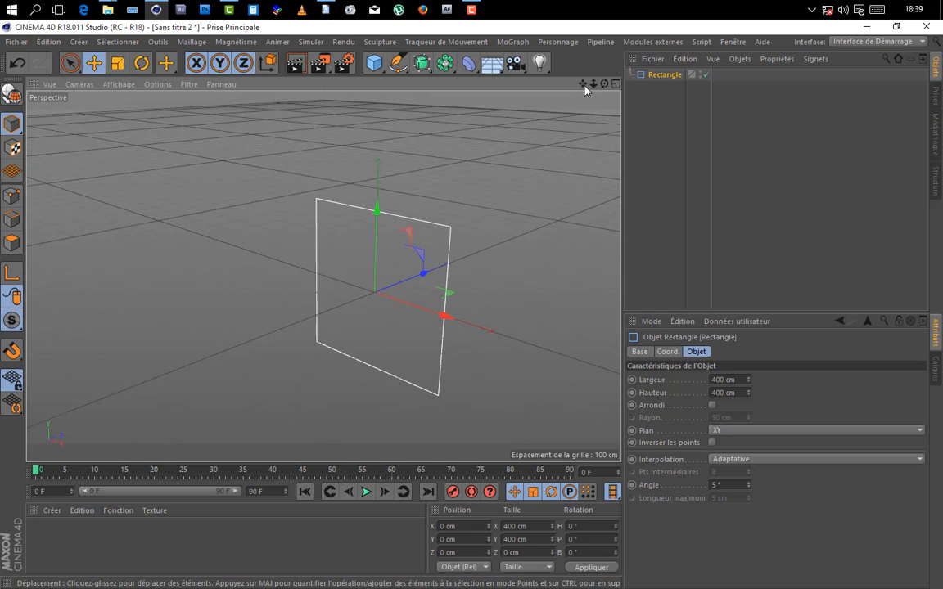
{"action": "left_click_drag", "start_coordinate": [585, 84], "coordinate": [544, 74]}
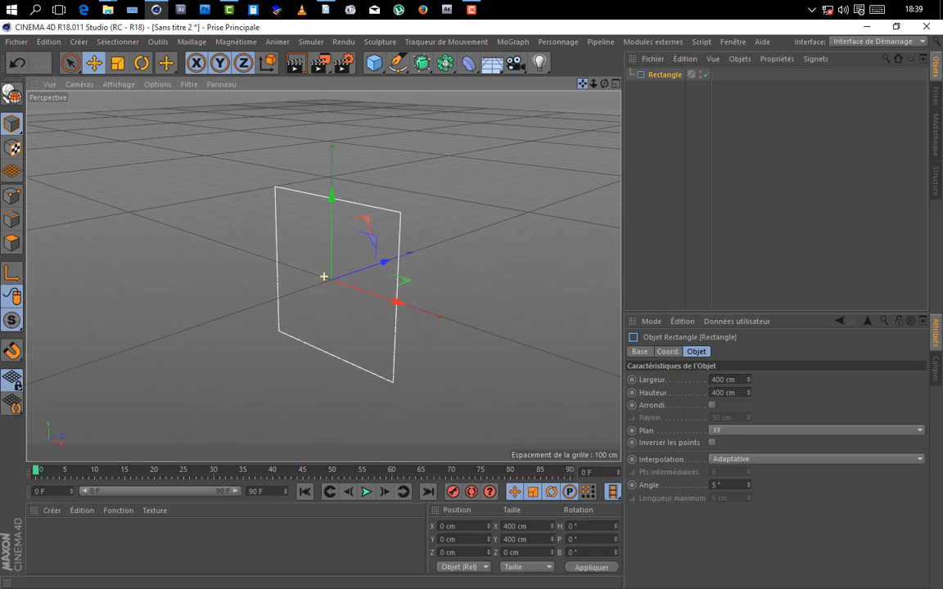
{"action": "left_click", "coordinate": [711, 405]}
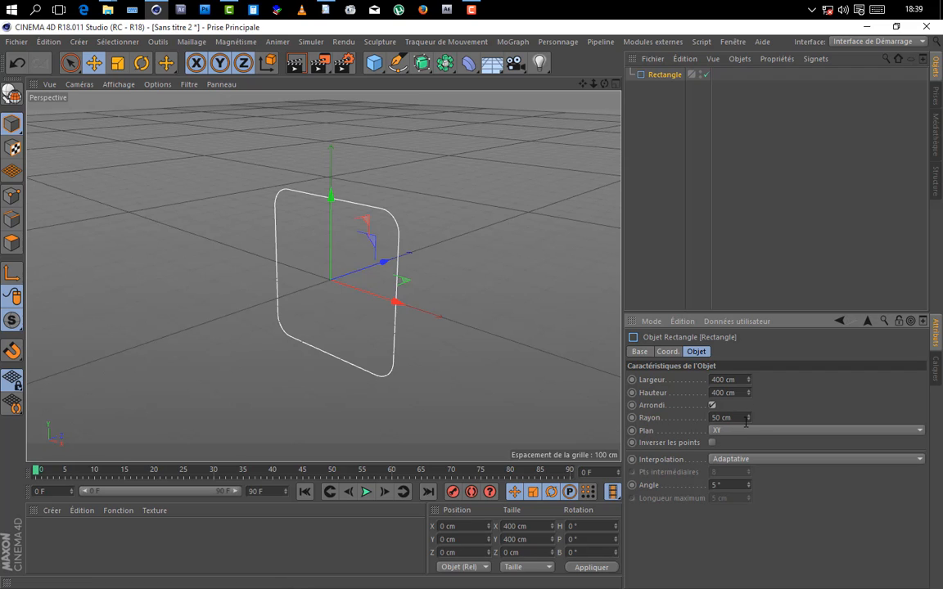
{"action": "left_click_drag", "start_coordinate": [748, 418], "coordinate": [751, 402]}
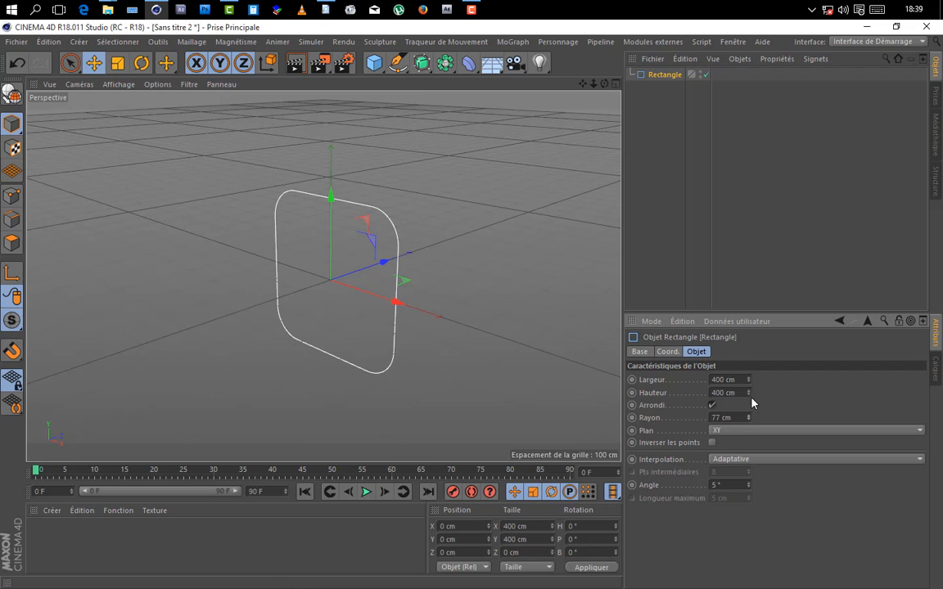
- Set the rectangle's height to 250 cm and its corner radius to 110 cm
{"action": "left_click", "coordinate": [735, 393]}
{"action": "type", "text": "200"}
{"action": "key", "text": "Return"}
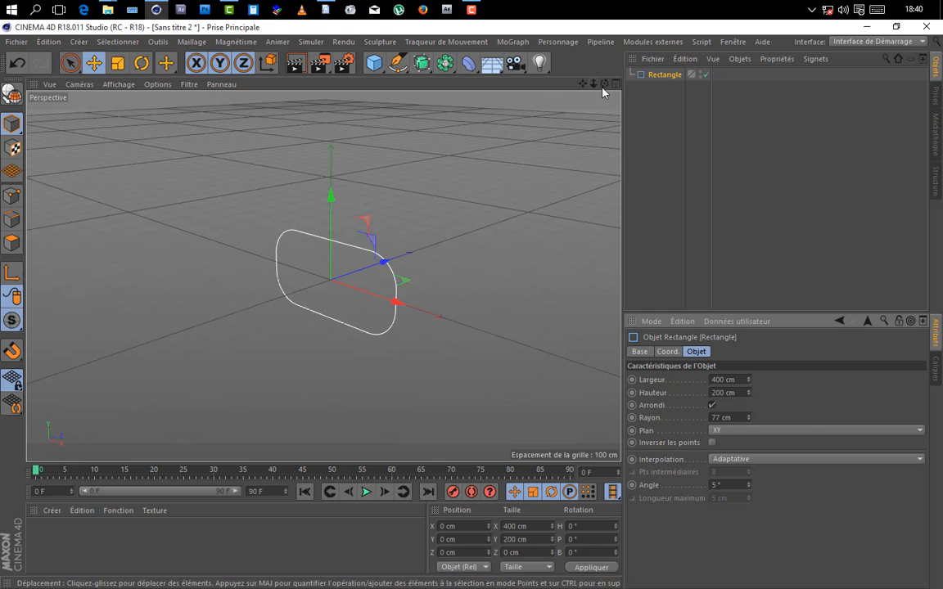
{"action": "left_click_drag", "start_coordinate": [604, 85], "coordinate": [622, 78]}
{"action": "left_click_drag", "start_coordinate": [750, 393], "coordinate": [671, 392]}
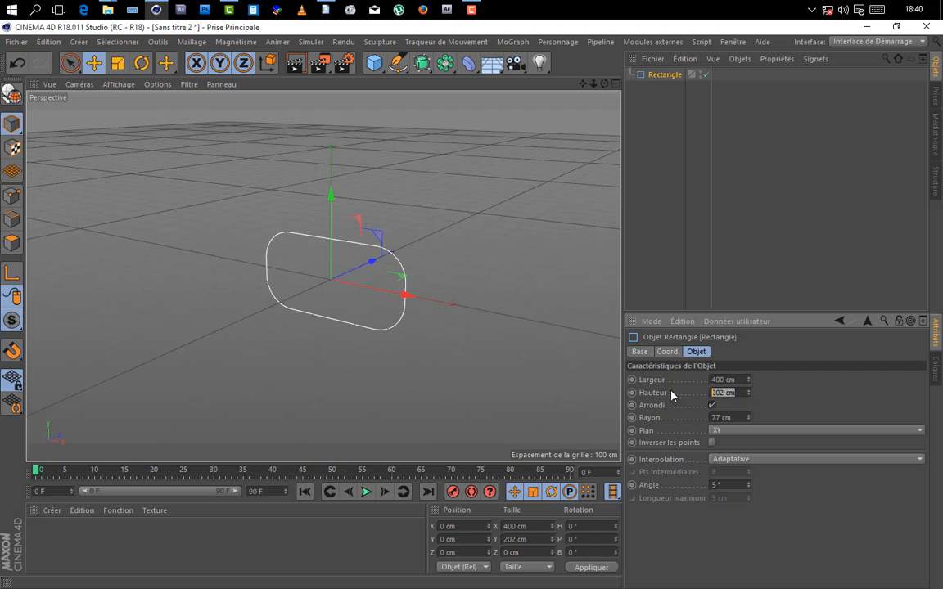
{"action": "type", "text": "250"}
{"action": "key", "text": "Return"}
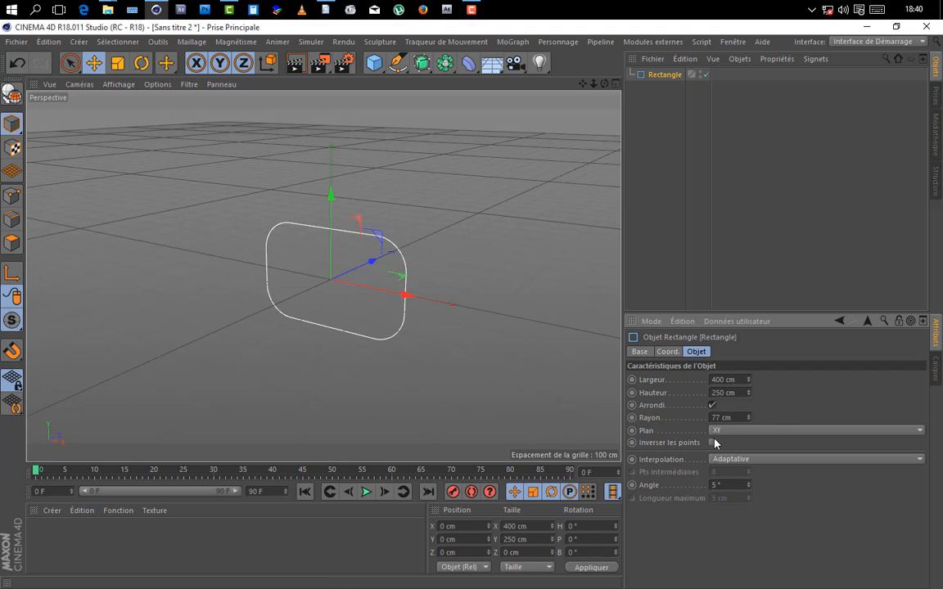
{"action": "left_click_drag", "start_coordinate": [749, 418], "coordinate": [750, 421]}
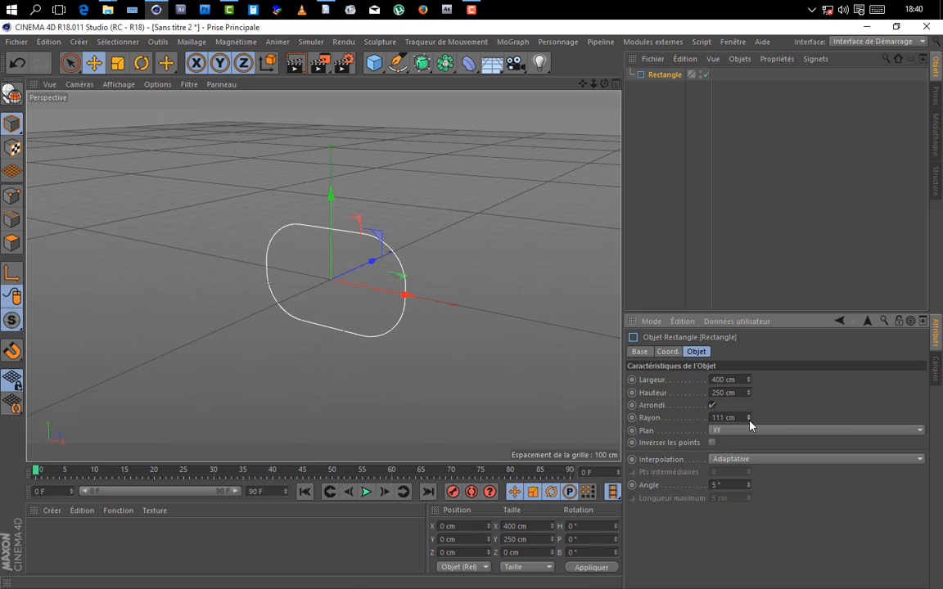
{"action": "left_click_drag", "start_coordinate": [605, 84], "coordinate": [599, 81]}
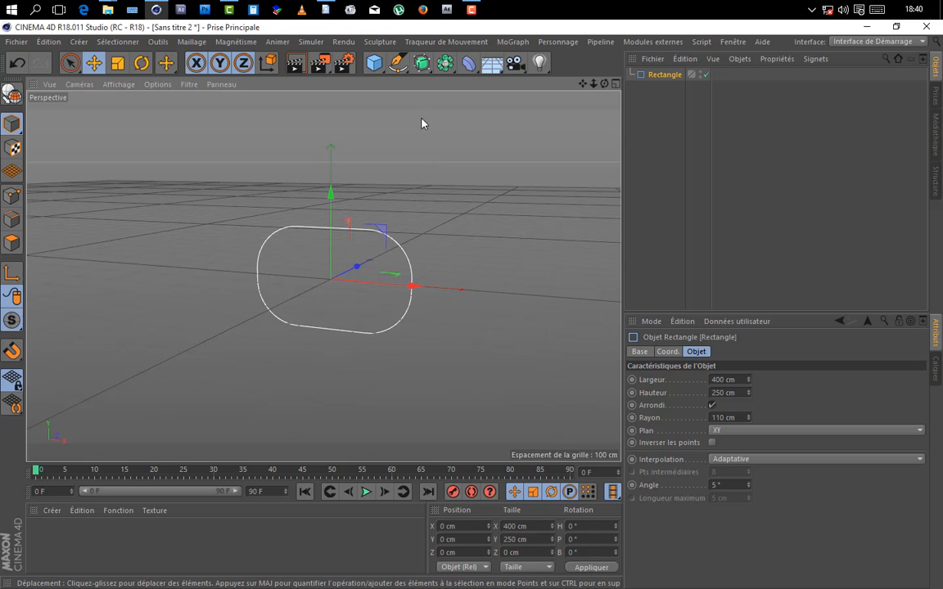
- Add a Circle spline and scale it down uniformly to a radius of about 29 cm as the link's cross-section
{"action": "left_click_drag", "start_coordinate": [398, 63], "coordinate": [548, 103]}
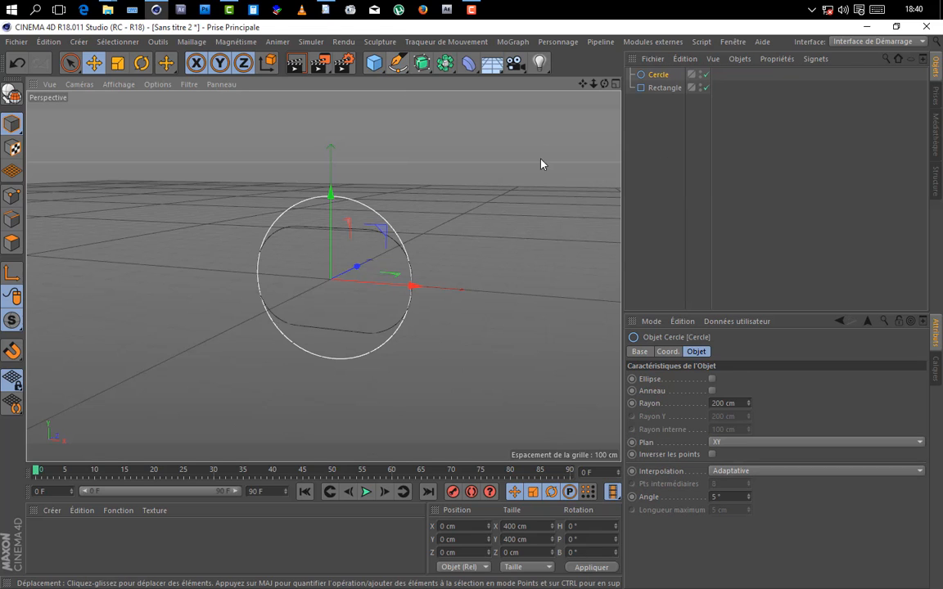
{"action": "left_click", "coordinate": [118, 63]}
{"action": "left_click_drag", "start_coordinate": [330, 194], "coordinate": [344, 270]}
{"action": "left_click_drag", "start_coordinate": [330, 195], "coordinate": [333, 214]}
{"action": "left_click", "coordinate": [645, 207]}
{"action": "mouse_move", "coordinate": [604, 83]}
{"action": "left_mouse_down"}
{"action": "mouse_move", "coordinate": [602, 65]}
{"action": "mouse_move", "coordinate": [595, 88]}
{"action": "left_mouse_up"}
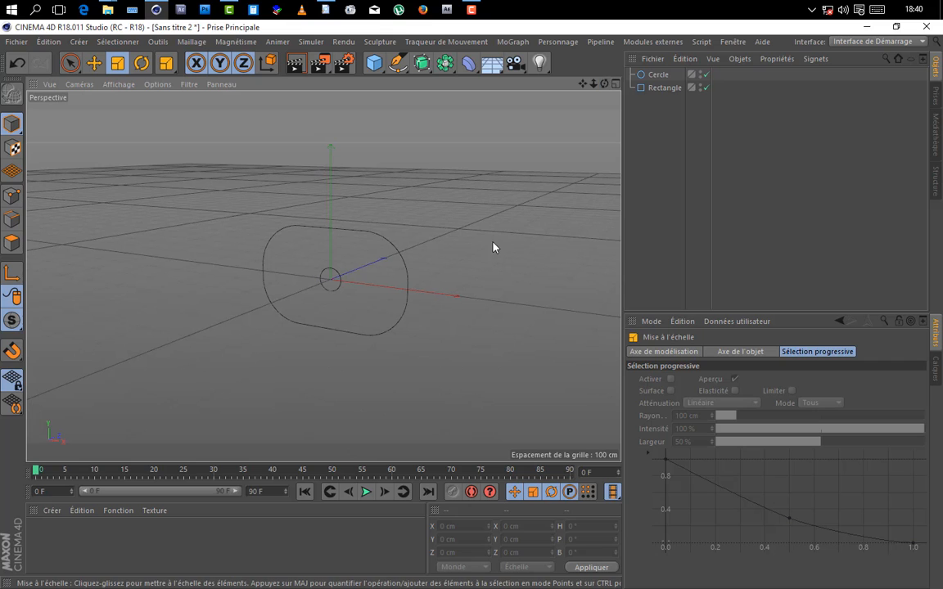
{"action": "scroll", "coordinate": [376, 299], "scroll_direction": "up", "scroll_amount": 4}
{"action": "scroll", "coordinate": [402, 234], "scroll_direction": "down", "scroll_amount": 1}
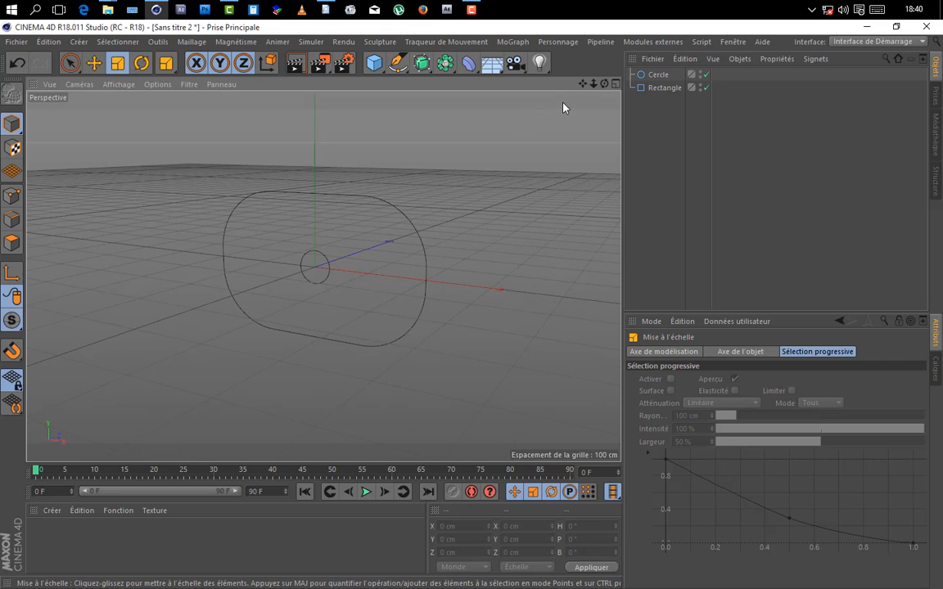
{"action": "left_click_drag", "start_coordinate": [583, 85], "coordinate": [323, 274]}
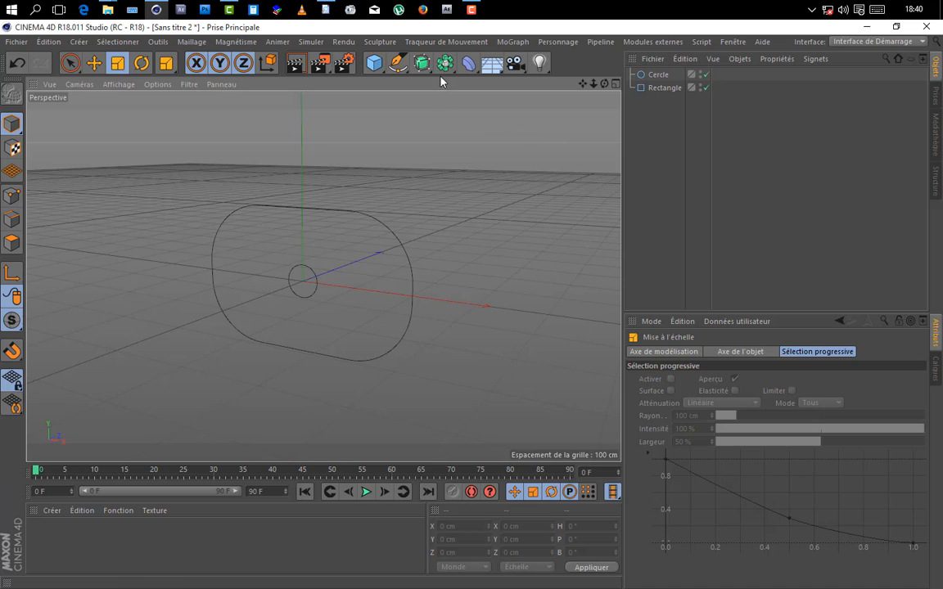
- Add an Extrusion contrôlée (Sweep) object and nest the circle and rectangle in it to build the solid link
{"action": "left_click", "coordinate": [422, 63]}
{"action": "left_click", "coordinate": [479, 131]}
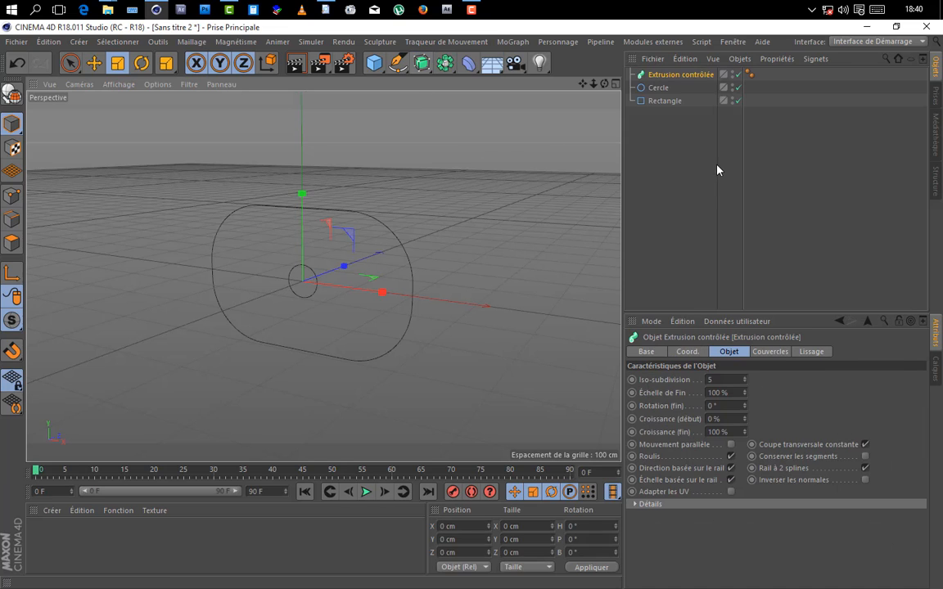
{"action": "left_click_drag", "start_coordinate": [683, 125], "coordinate": [665, 83]}
{"action": "left_click", "coordinate": [724, 139]}
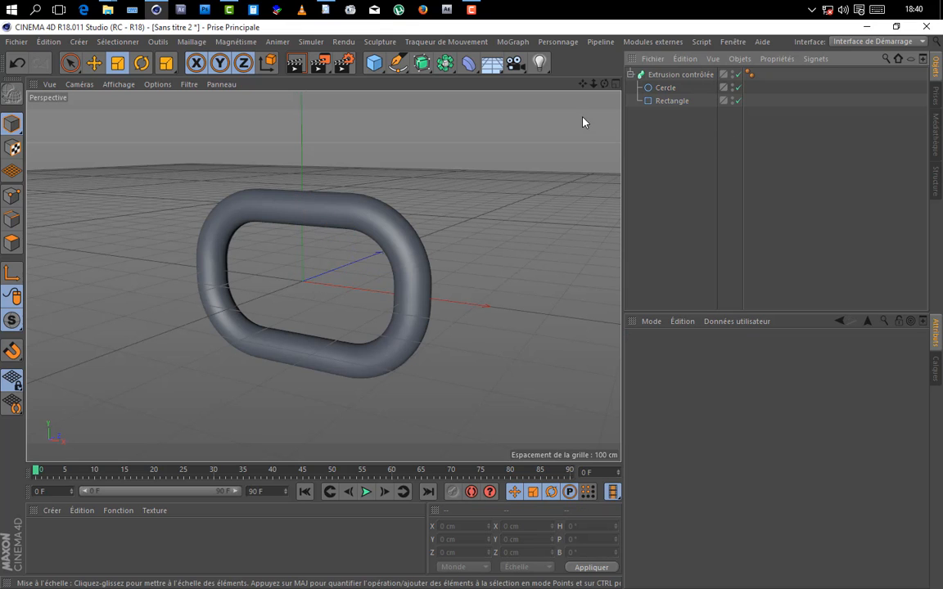
- Set the height of the link's rectangle path to 237 cm
{"action": "left_click_drag", "start_coordinate": [604, 84], "coordinate": [581, 98]}
{"action": "left_click", "coordinate": [668, 101]}
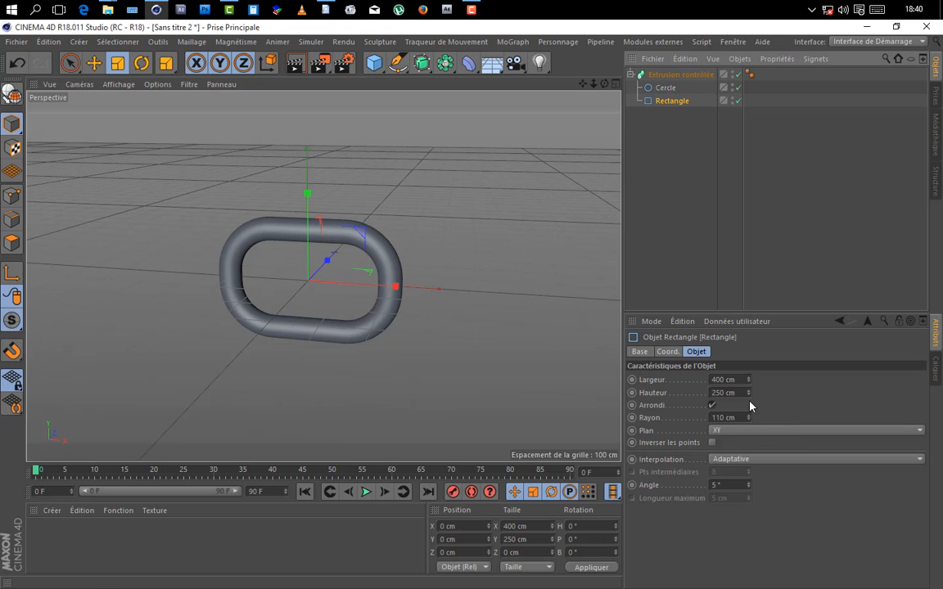
{"action": "left_click_drag", "start_coordinate": [748, 397], "coordinate": [748, 380]}
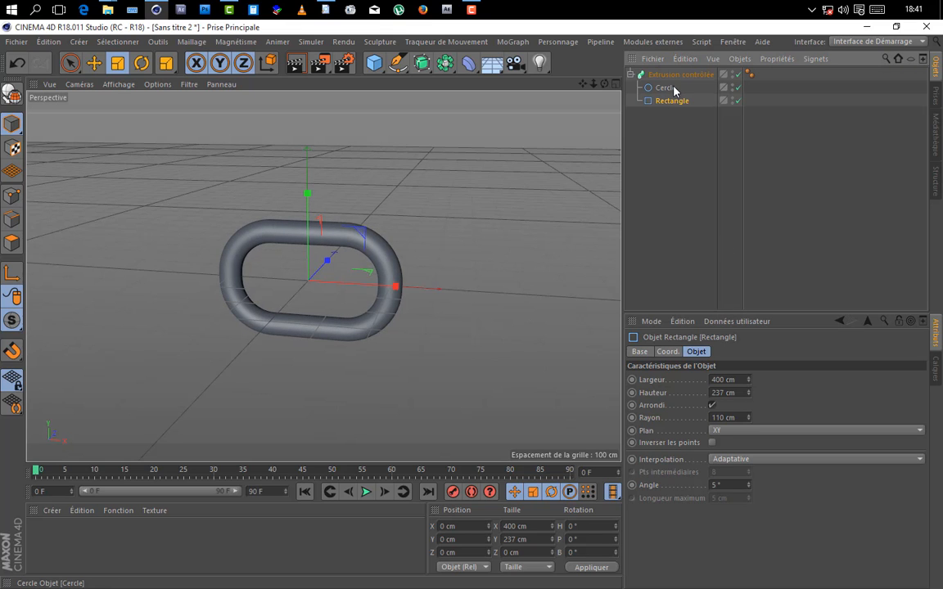
- Switch the viewport display to Ombrage de Gouraud (lignes) to show the link's mesh
{"action": "left_click_drag", "start_coordinate": [604, 83], "coordinate": [573, 67]}
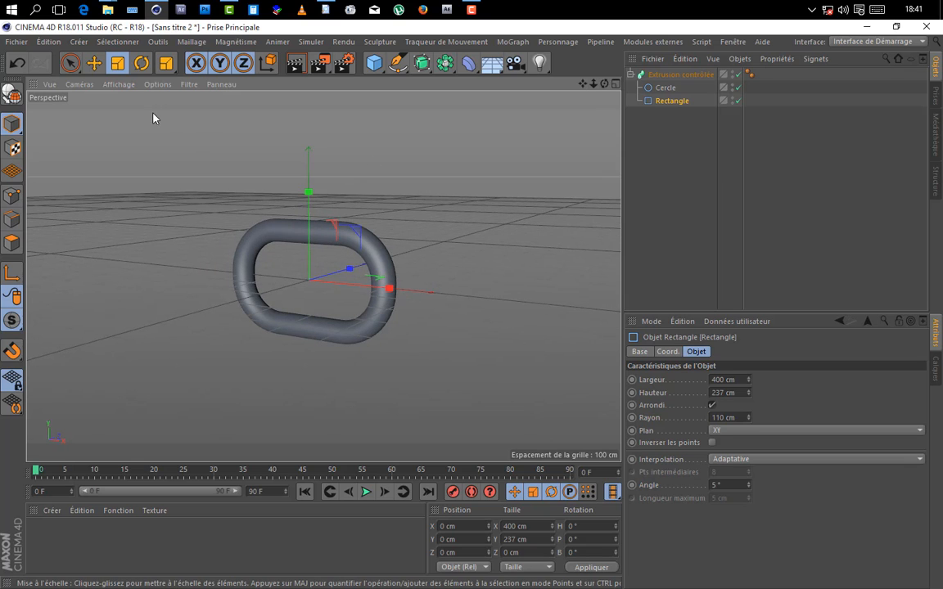
{"action": "left_click", "coordinate": [118, 85]}
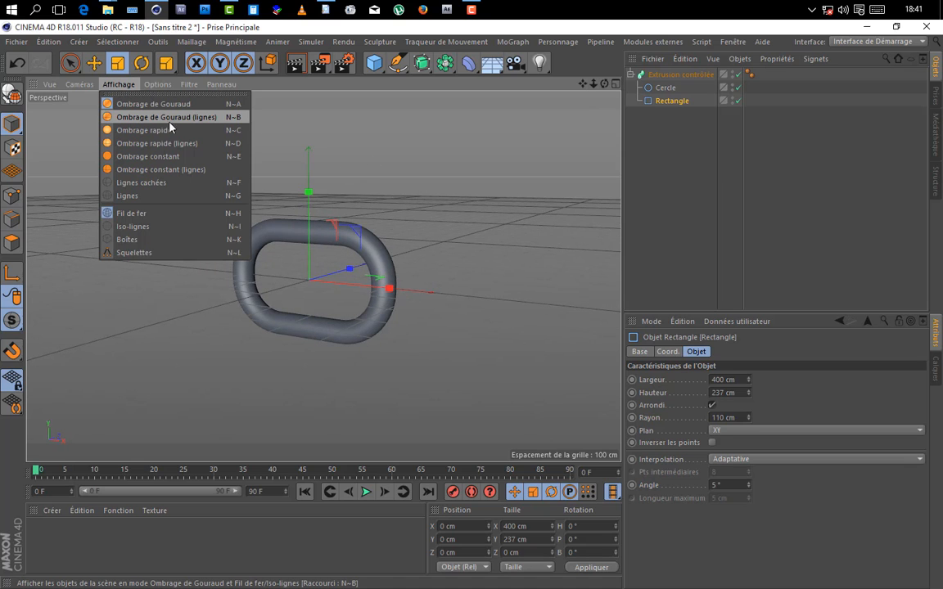
{"action": "left_click", "coordinate": [203, 123]}
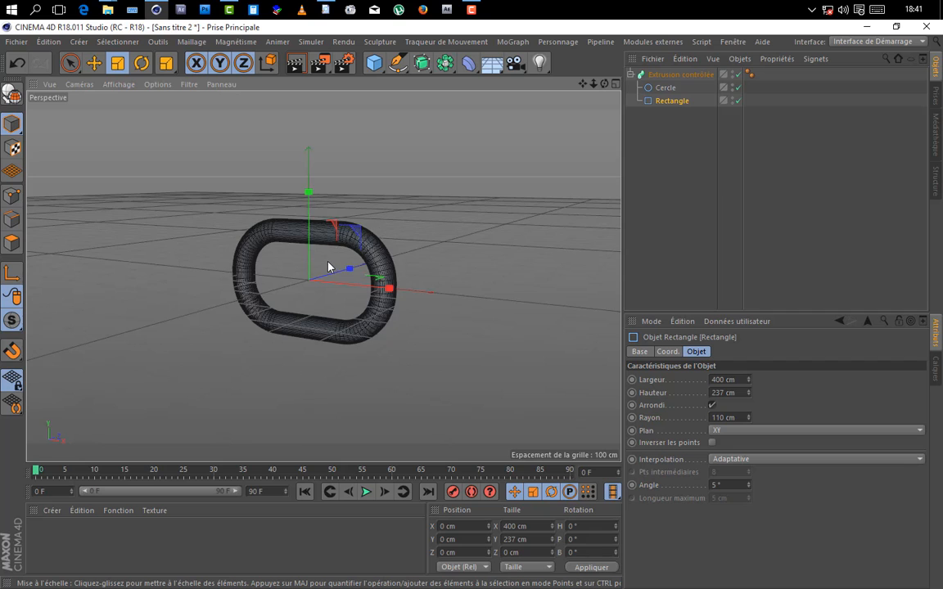
{"action": "scroll", "coordinate": [328, 267], "scroll_direction": "up", "scroll_amount": 3}
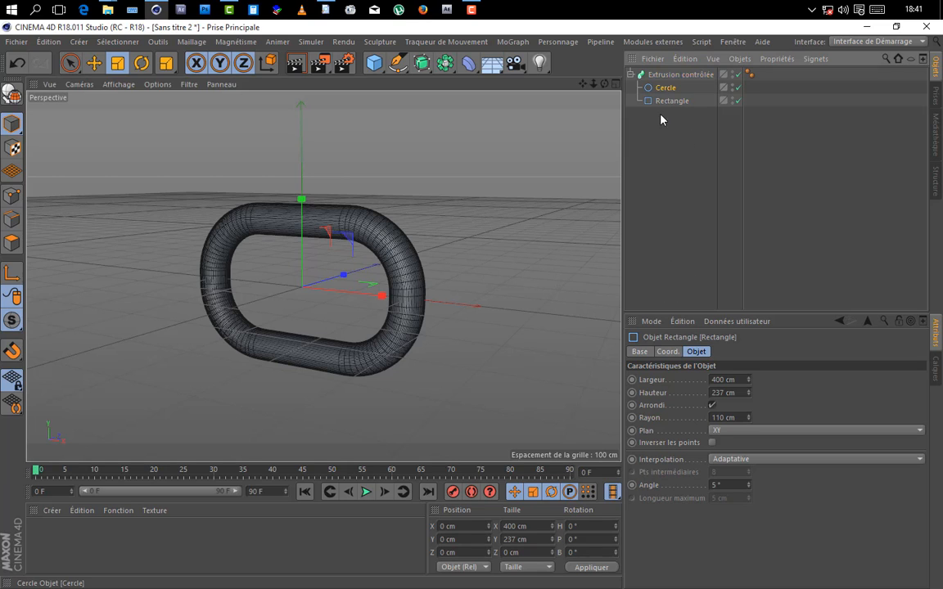
- Keep the circle's interpolation on Adaptative and set its angle to 45° to reduce the cross-section's subdivisions
{"action": "left_click", "coordinate": [665, 88]}
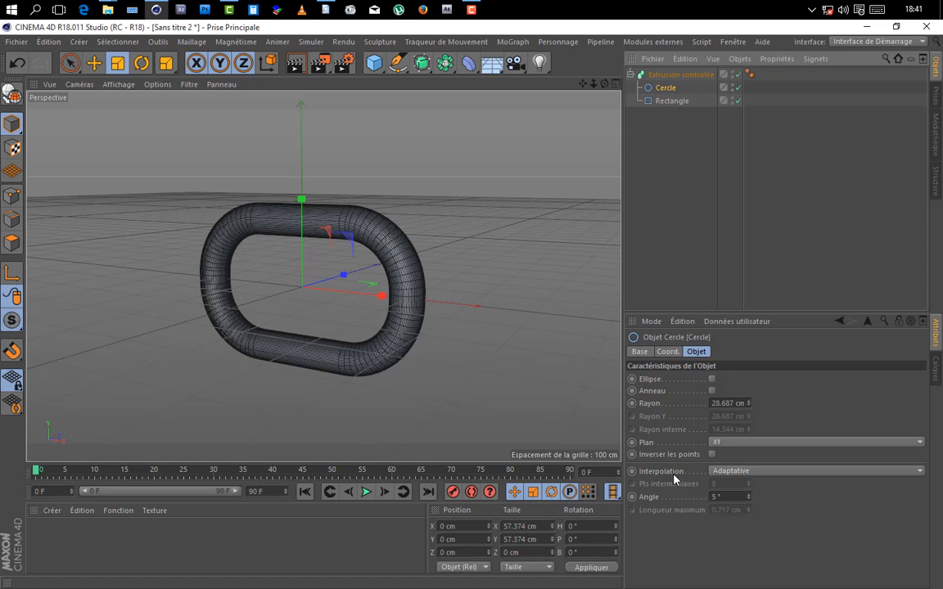
{"action": "left_click", "coordinate": [748, 494]}
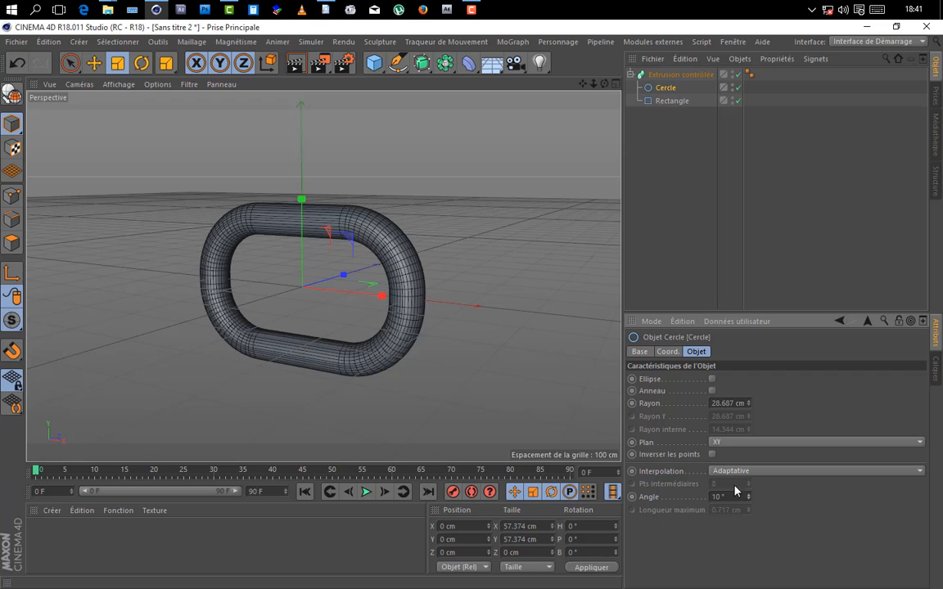
{"action": "left_click", "coordinate": [734, 472]}
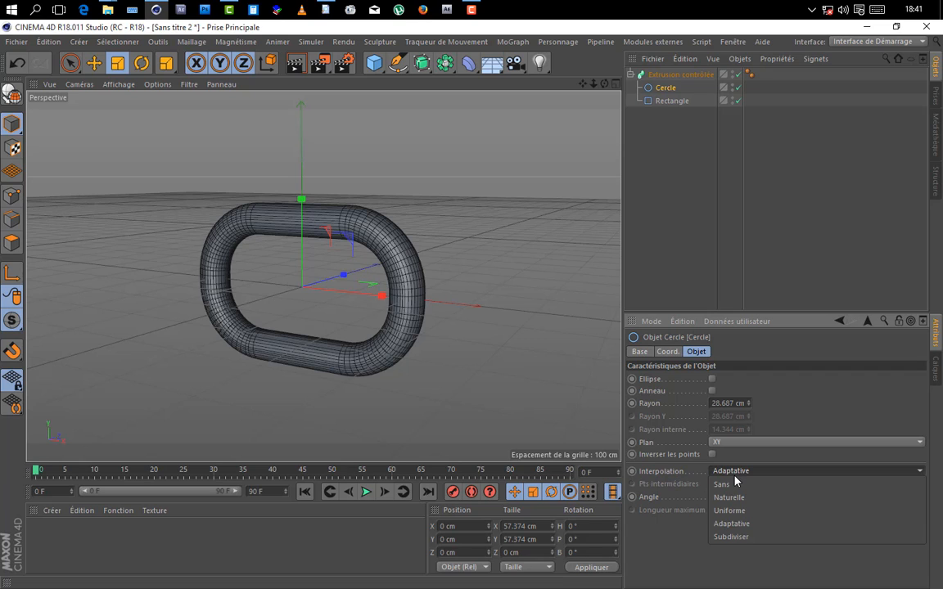
{"action": "left_click", "coordinate": [719, 526]}
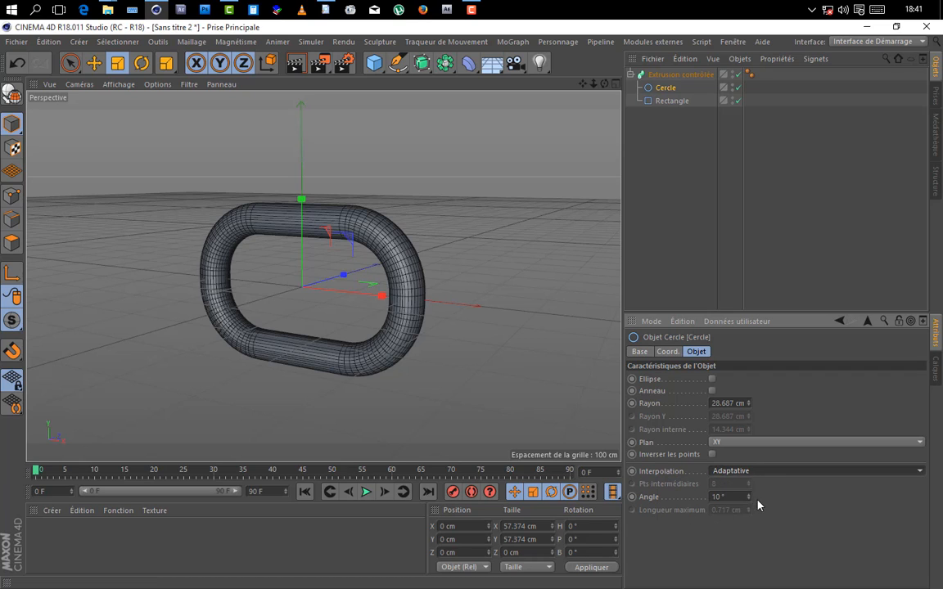
{"action": "left_click_drag", "start_coordinate": [751, 498], "coordinate": [626, 486]}
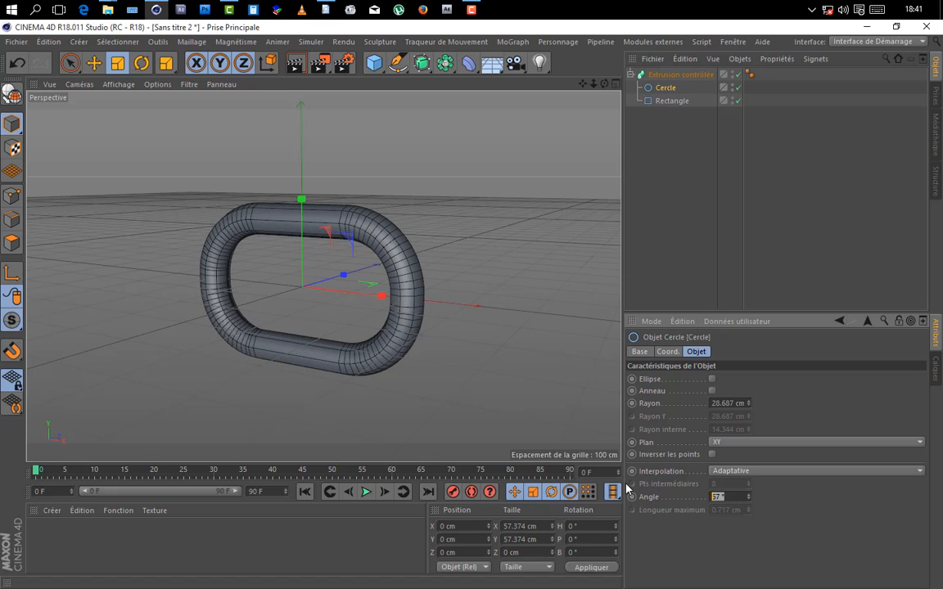
{"action": "type", "text": "45"}
{"action": "key", "text": "Return"}
- Set the rectangle's adaptive interpolation angle to 20° to reduce the segments along the link's curves
{"action": "left_click_drag", "start_coordinate": [605, 84], "coordinate": [626, 158]}
{"action": "left_click", "coordinate": [671, 103]}
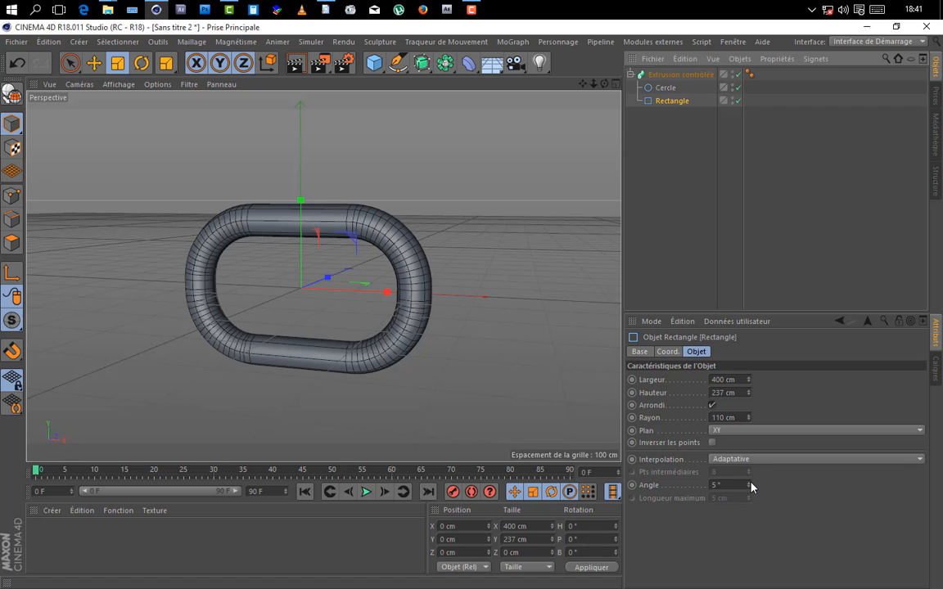
{"action": "left_click_drag", "start_coordinate": [749, 483], "coordinate": [747, 489]}
{"action": "scroll", "coordinate": [528, 215], "scroll_direction": "down", "scroll_amount": 3}
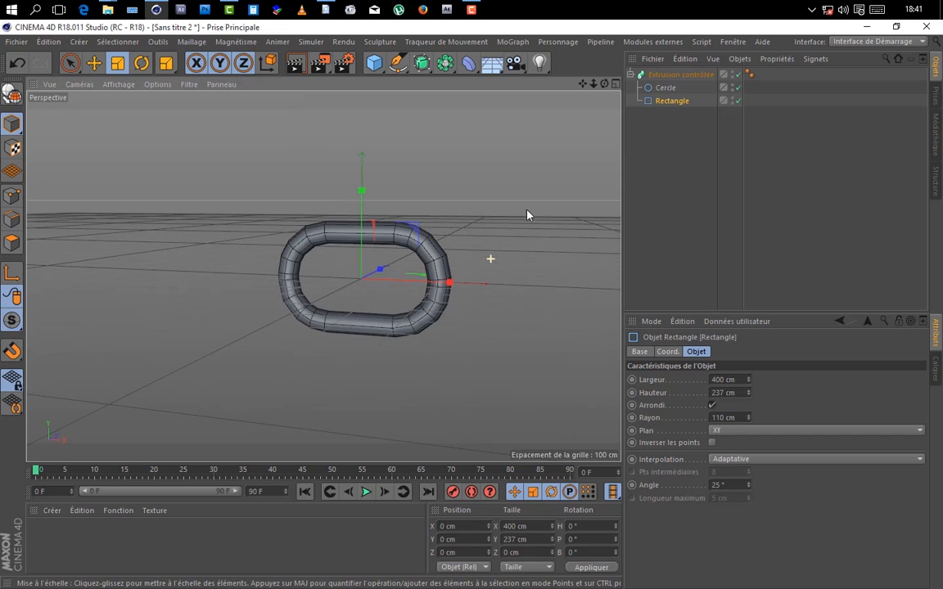
{"action": "left_click_drag", "start_coordinate": [604, 83], "coordinate": [578, 89]}
{"action": "left_click_drag", "start_coordinate": [741, 484], "coordinate": [654, 480]}
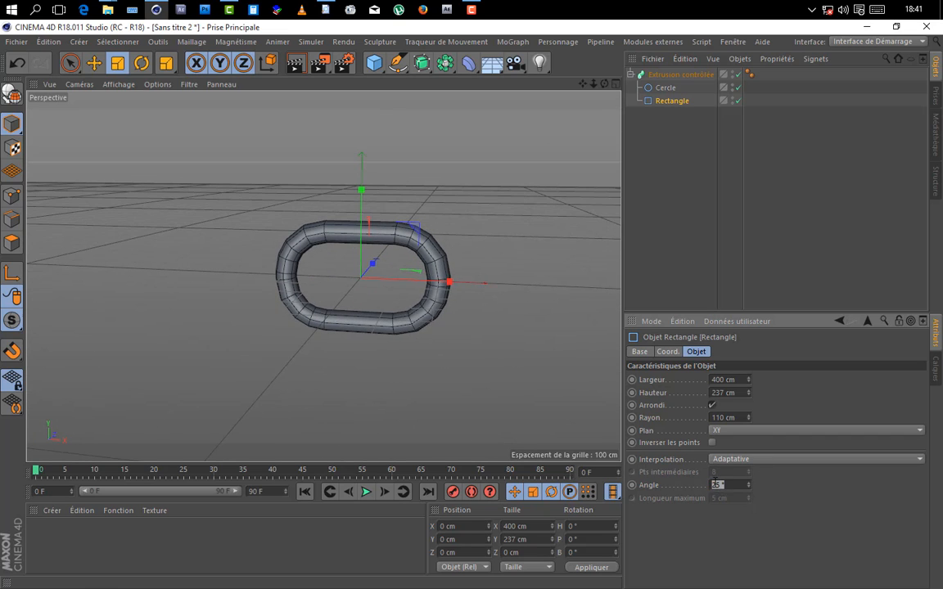
{"action": "type", "text": "20"}
{"action": "key", "text": "Return"}
{"action": "scroll", "coordinate": [490, 212], "scroll_direction": "up", "scroll_amount": 3}
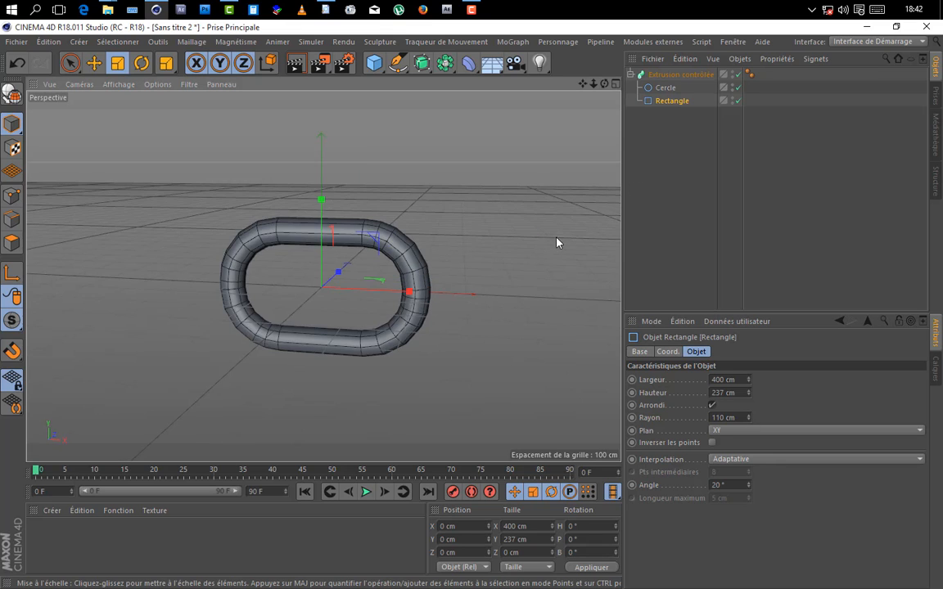
- Add a MoGraph Cloneur as the parent of the swept link to duplicate it
{"action": "scroll", "coordinate": [558, 239], "scroll_direction": "down", "scroll_amount": 2}
{"action": "left_click_drag", "start_coordinate": [584, 87], "coordinate": [525, 82]}
{"action": "scroll", "coordinate": [584, 88], "scroll_direction": "down", "scroll_amount": 4}
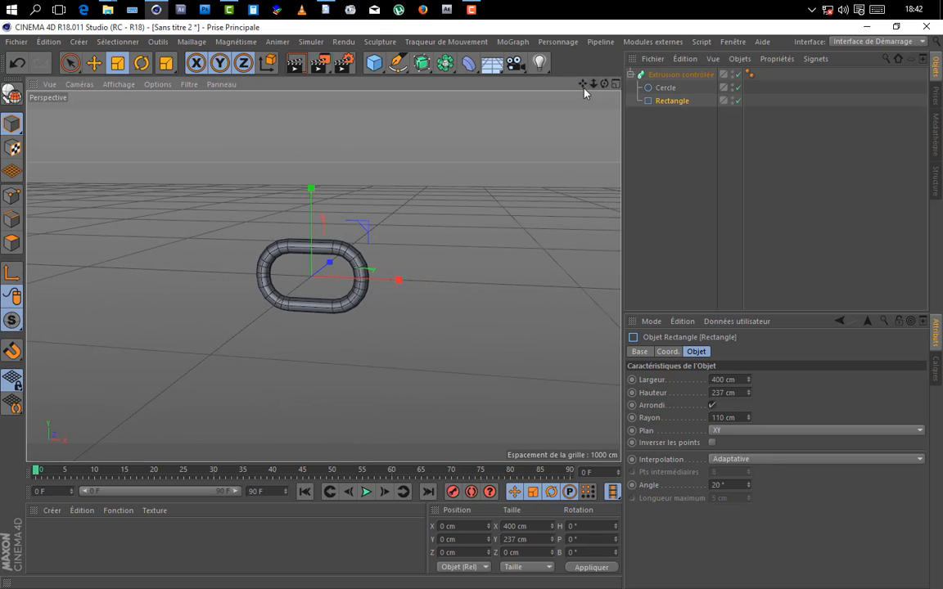
{"action": "left_click_drag", "start_coordinate": [584, 87], "coordinate": [537, 90]}
{"action": "left_click", "coordinate": [664, 75]}
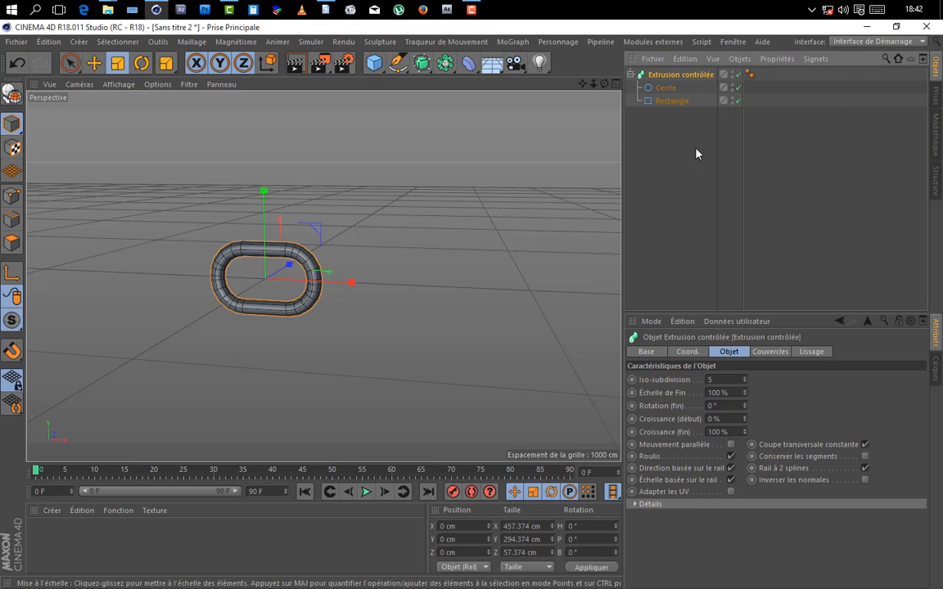
{"action": "left_click", "coordinate": [697, 154]}
{"action": "left_click", "coordinate": [664, 75]}
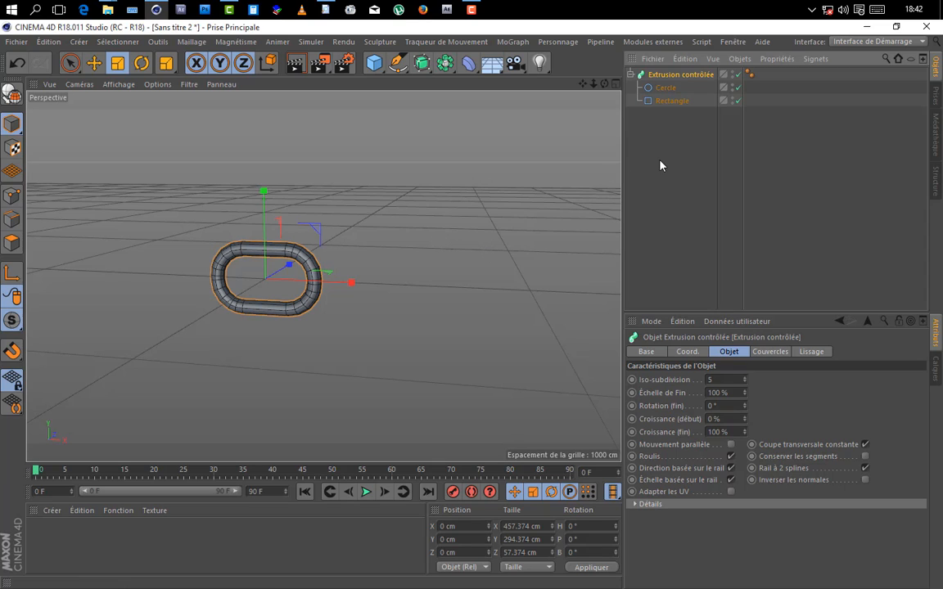
{"action": "left_click", "coordinate": [513, 42]}
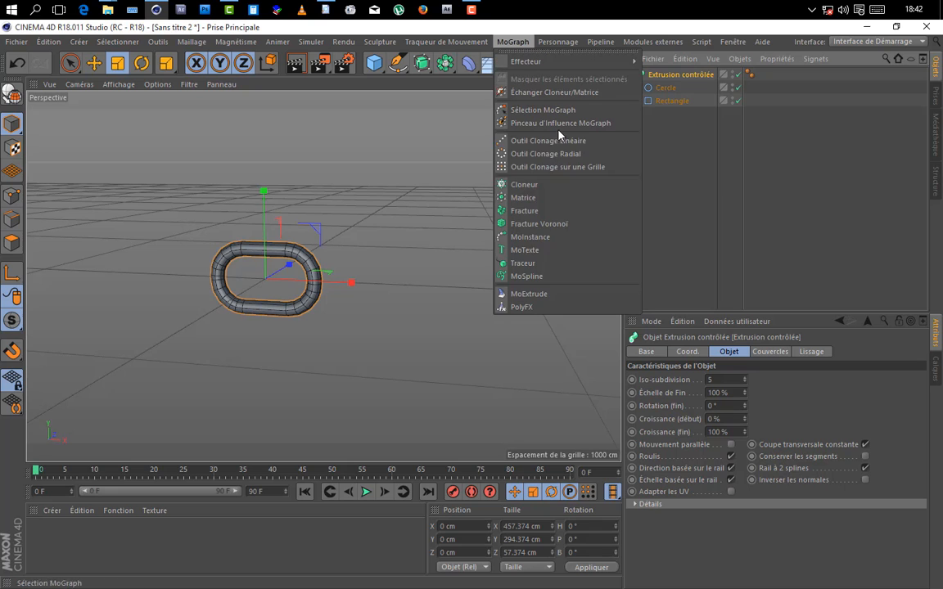
{"action": "left_click", "coordinate": [524, 185]}
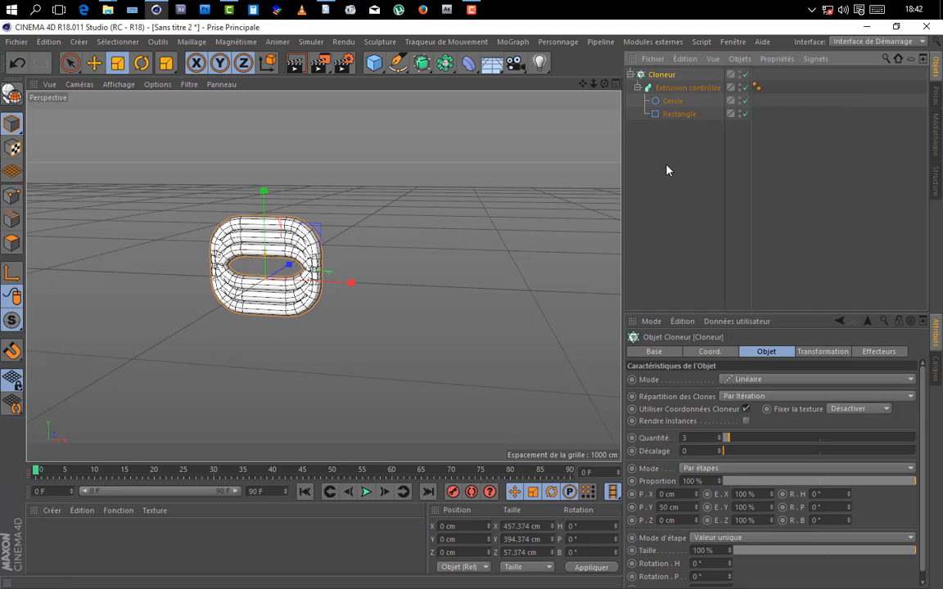
- Set the cloner's P.Y offset to 0 cm to remove the vertical spacing between the clones
{"action": "left_click", "coordinate": [667, 166]}
{"action": "left_click", "coordinate": [658, 77]}
{"action": "left_click_drag", "start_coordinate": [593, 84], "coordinate": [516, 232]}
{"action": "left_click_drag", "start_coordinate": [323, 277], "coordinate": [368, 191]}
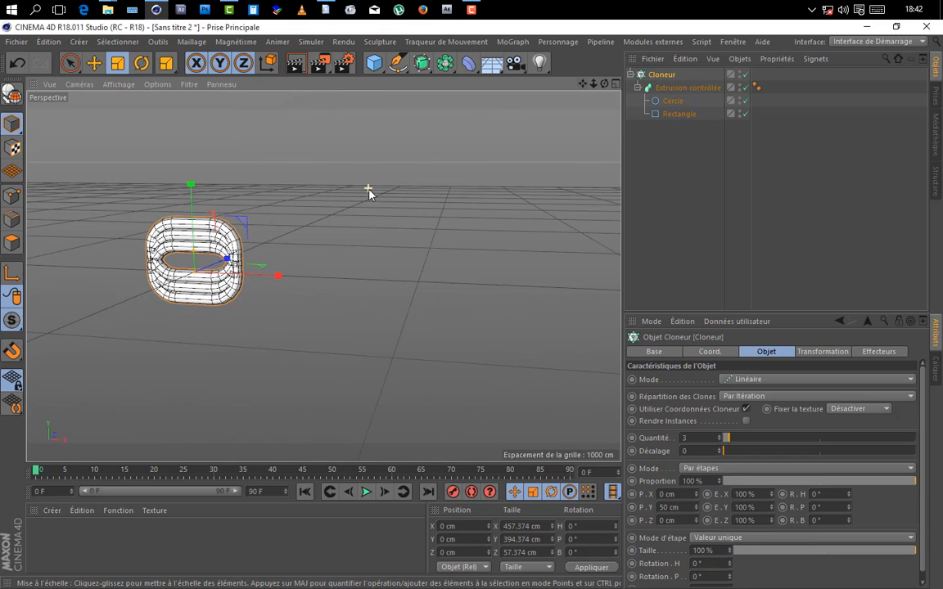
{"action": "double_click", "coordinate": [671, 508]}
{"action": "type", "text": "0"}
{"action": "key", "text": "Return"}
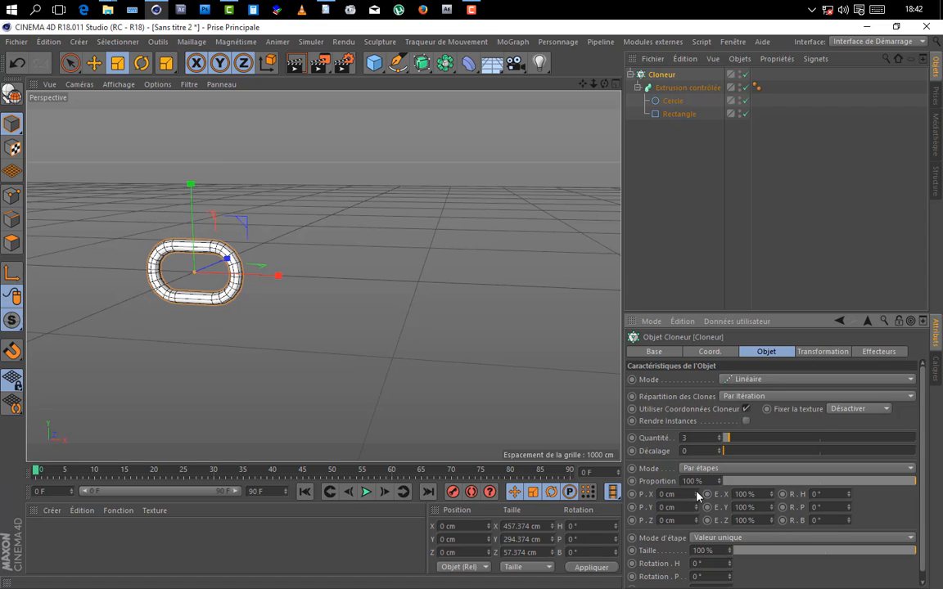
- Set the cloner's P.X offset to 1000 cm to spread the links along the X axis
{"action": "left_click", "coordinate": [696, 493]}
{"action": "left_click_drag", "start_coordinate": [696, 494], "coordinate": [697, 483]}
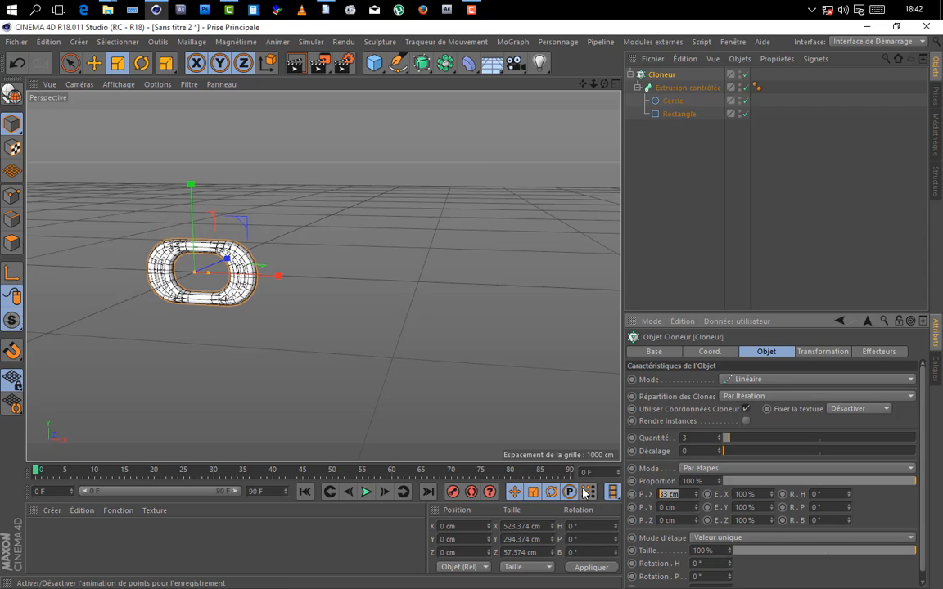
{"action": "type", "text": "1000"}
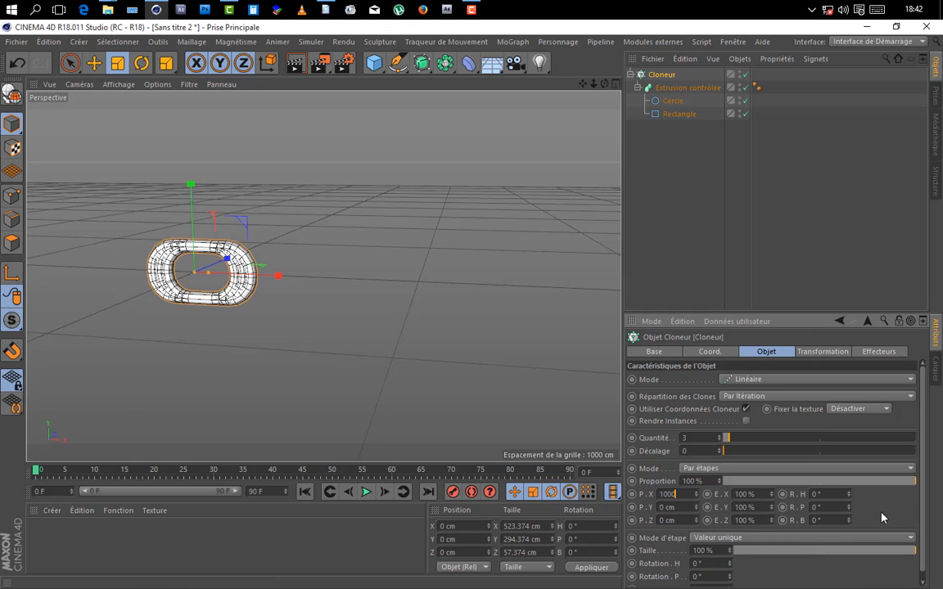
{"action": "key", "text": "Return"}
{"action": "scroll", "coordinate": [522, 211], "scroll_direction": "down", "scroll_amount": 5}
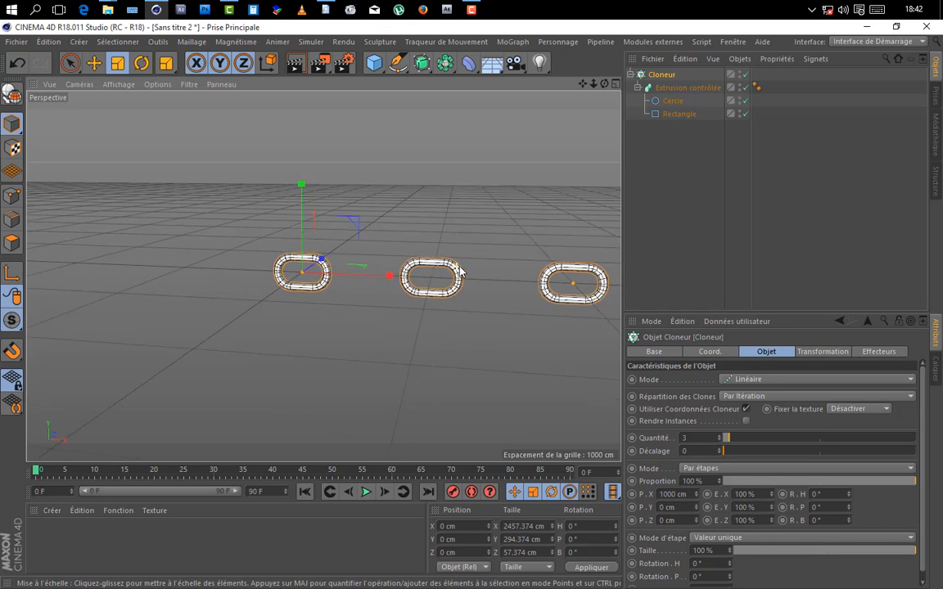
{"action": "mouse_move", "coordinate": [594, 84]}
{"action": "left_mouse_down"}
{"action": "mouse_move", "coordinate": [536, 84]}
{"action": "mouse_move", "coordinate": [600, 84]}
{"action": "mouse_move", "coordinate": [481, 141]}
{"action": "left_mouse_up"}
{"action": "scroll", "coordinate": [435, 318], "scroll_direction": "up", "scroll_amount": 5}
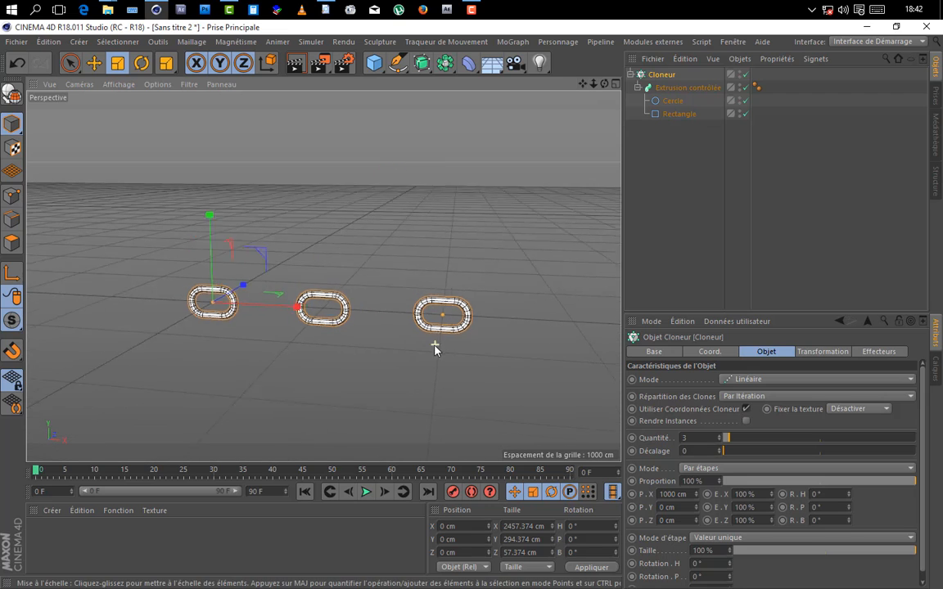
- Set the cloner's quantity to 6 links
{"action": "left_click_drag", "start_coordinate": [729, 439], "coordinate": [604, 432]}
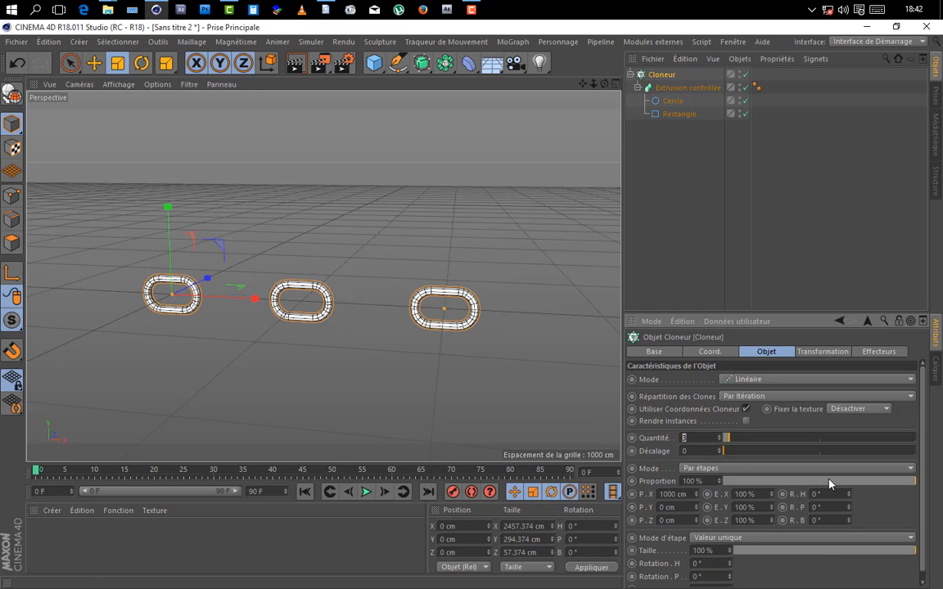
{"action": "type", "text": "6"}
{"action": "left_click", "coordinate": [876, 518]}
{"action": "scroll", "coordinate": [503, 241], "scroll_direction": "down", "scroll_amount": 1}
{"action": "scroll", "coordinate": [510, 234], "scroll_direction": "down", "scroll_amount": 1}
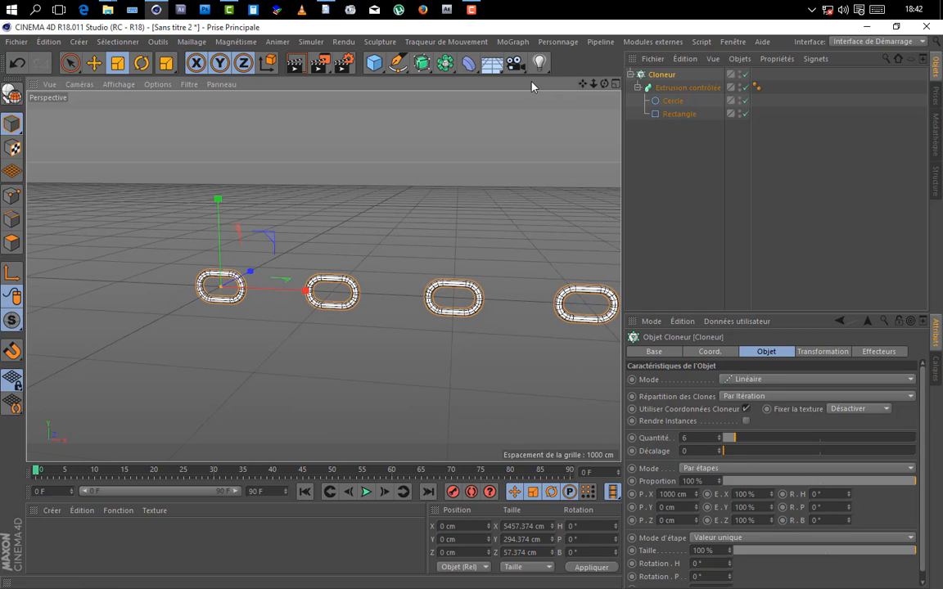
{"action": "left_click_drag", "start_coordinate": [583, 83], "coordinate": [479, 87]}
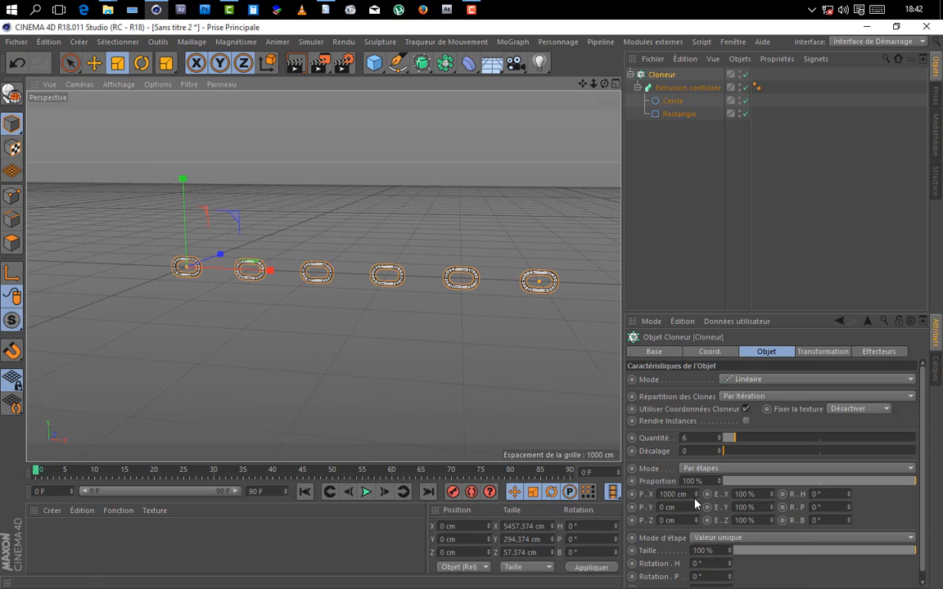
- Reduce the cloner's P.X offset to 500 cm and refine it to 350 cm so that neighbouring links overlap
{"action": "double_click", "coordinate": [673, 495]}
{"action": "type", "text": "500"}
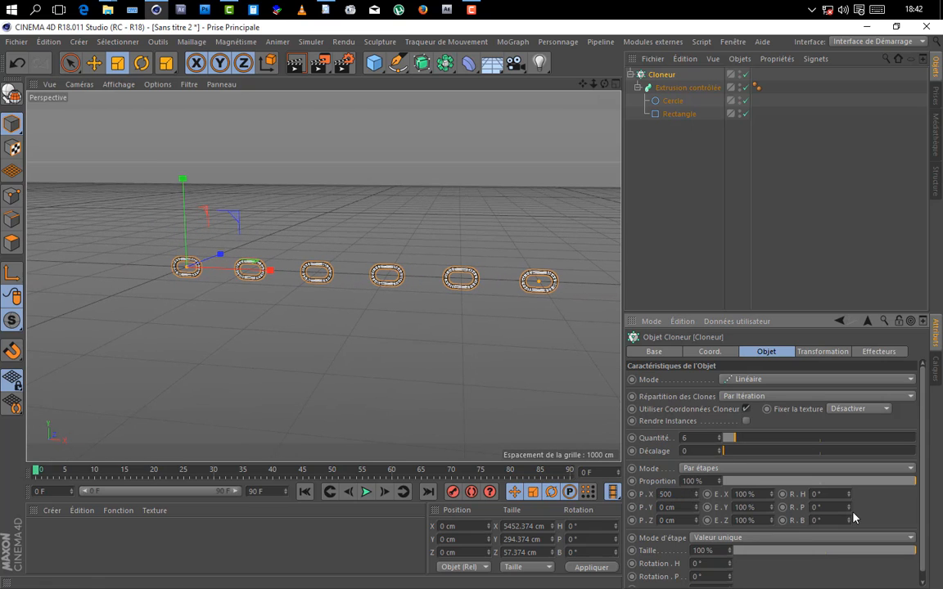
{"action": "key", "text": "Return"}
{"action": "scroll", "coordinate": [200, 232], "scroll_direction": "up", "scroll_amount": 3}
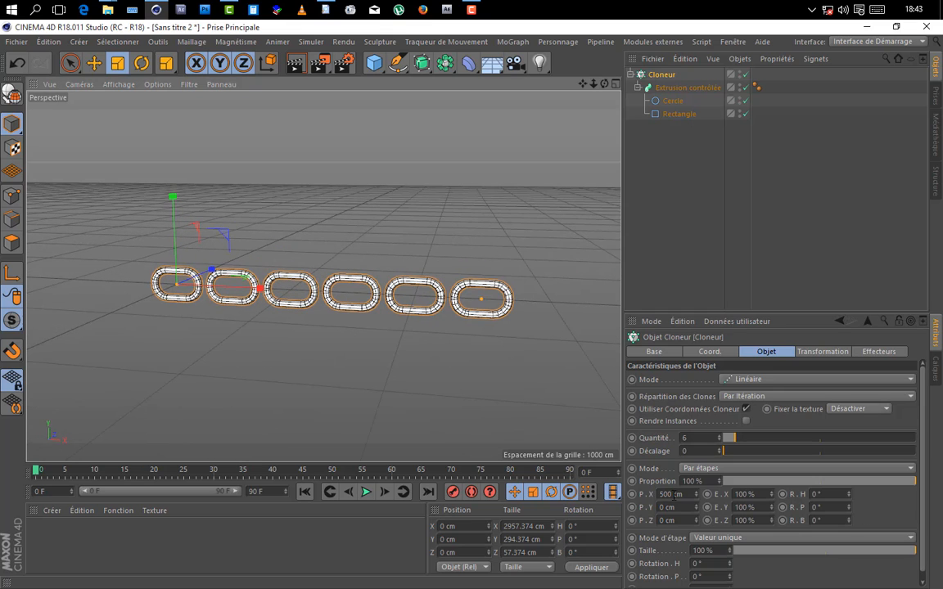
{"action": "left_click_drag", "start_coordinate": [690, 495], "coordinate": [626, 491]}
{"action": "type", "text": "350"}
{"action": "key", "text": "Return"}
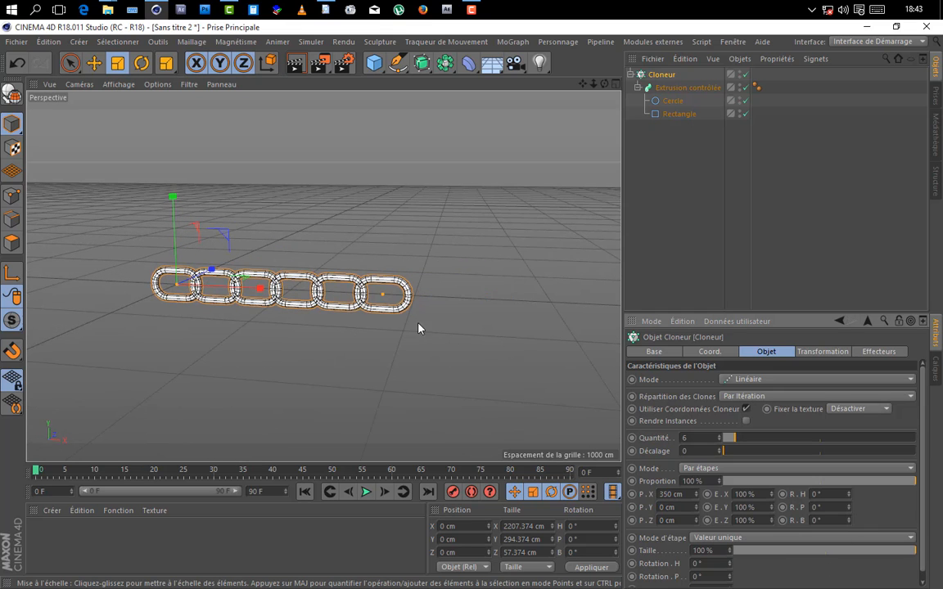
- Set the cloner's R.P step rotation to 90°, using the Droite view to align the alternating links perpendicular to each other
{"action": "scroll", "coordinate": [418, 328], "scroll_direction": "up", "scroll_amount": 3}
{"action": "left_click_drag", "start_coordinate": [605, 83], "coordinate": [608, 107]}
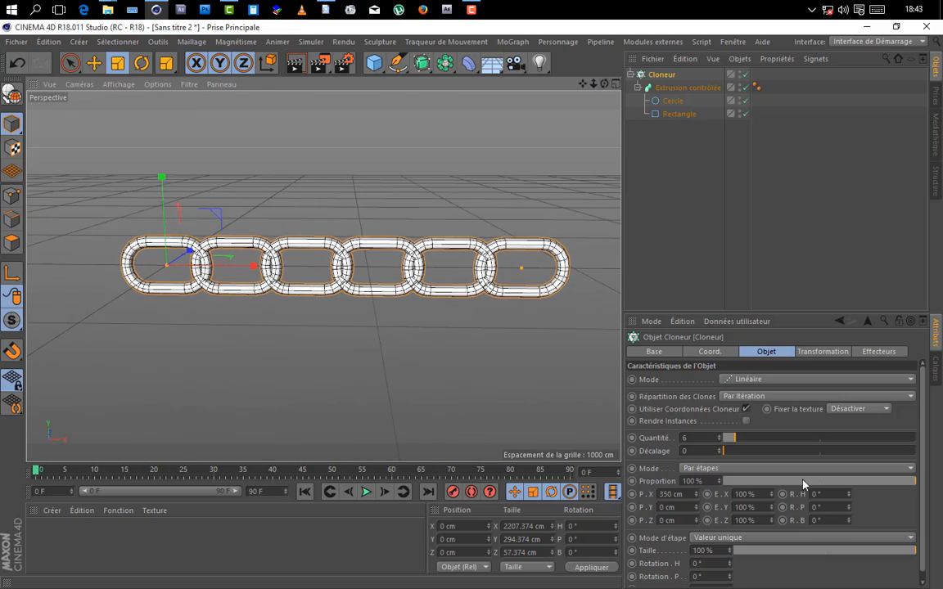
{"action": "left_click_drag", "start_coordinate": [850, 512], "coordinate": [851, 501]}
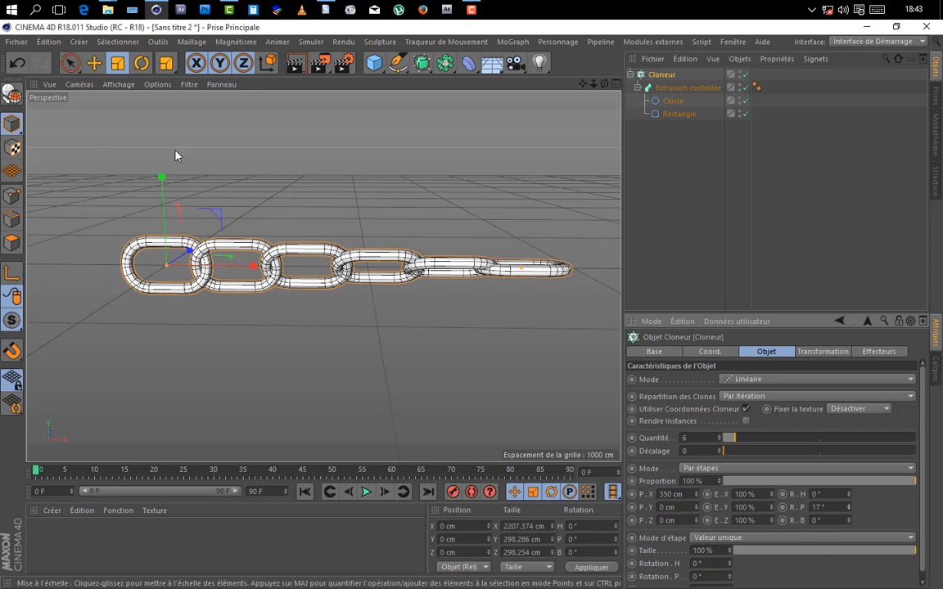
{"action": "left_click", "coordinate": [79, 84]}
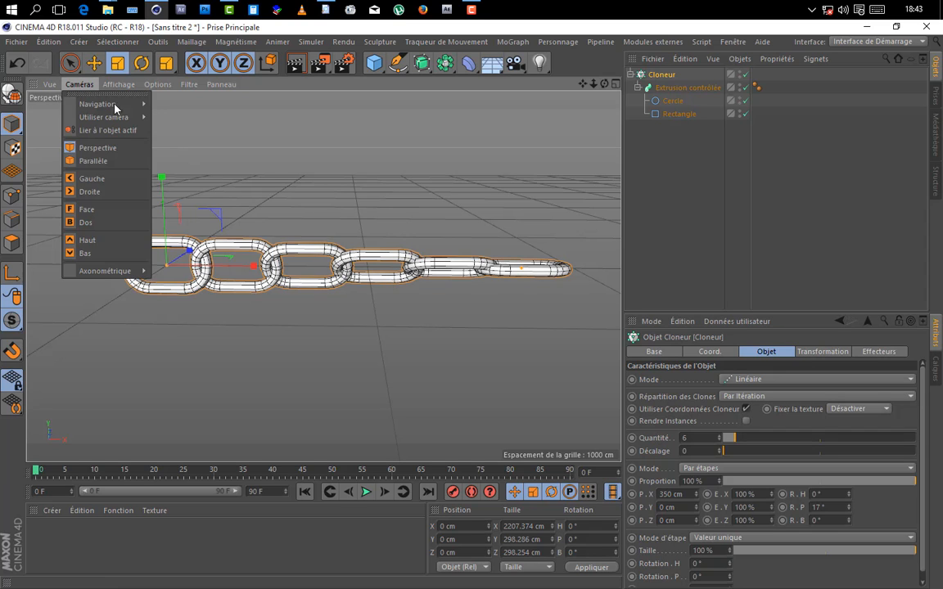
{"action": "left_click", "coordinate": [80, 195]}
{"action": "scroll", "coordinate": [295, 303], "scroll_direction": "up", "scroll_amount": 2}
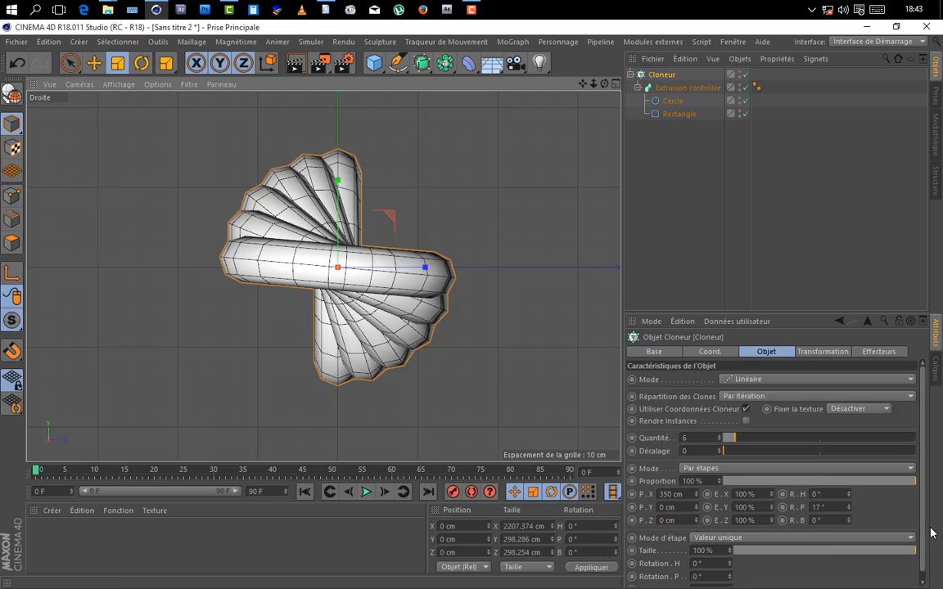
{"action": "left_click_drag", "start_coordinate": [850, 507], "coordinate": [848, 509]}
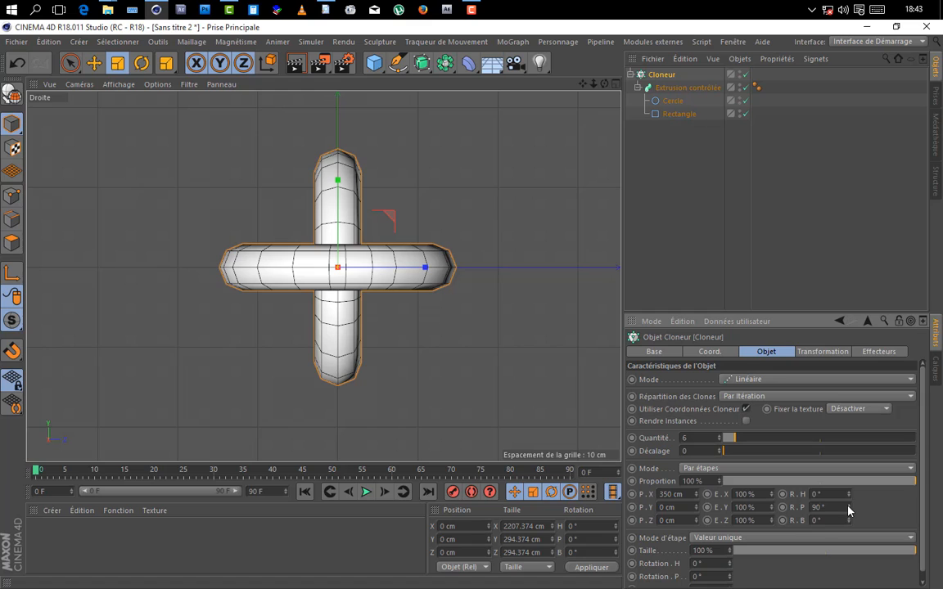
- Return the viewport to the Perspective camera and frame the whole chain
{"action": "left_click", "coordinate": [80, 85]}
{"action": "left_click", "coordinate": [92, 146]}
{"action": "scroll", "coordinate": [439, 183], "scroll_direction": "down", "scroll_amount": 2}
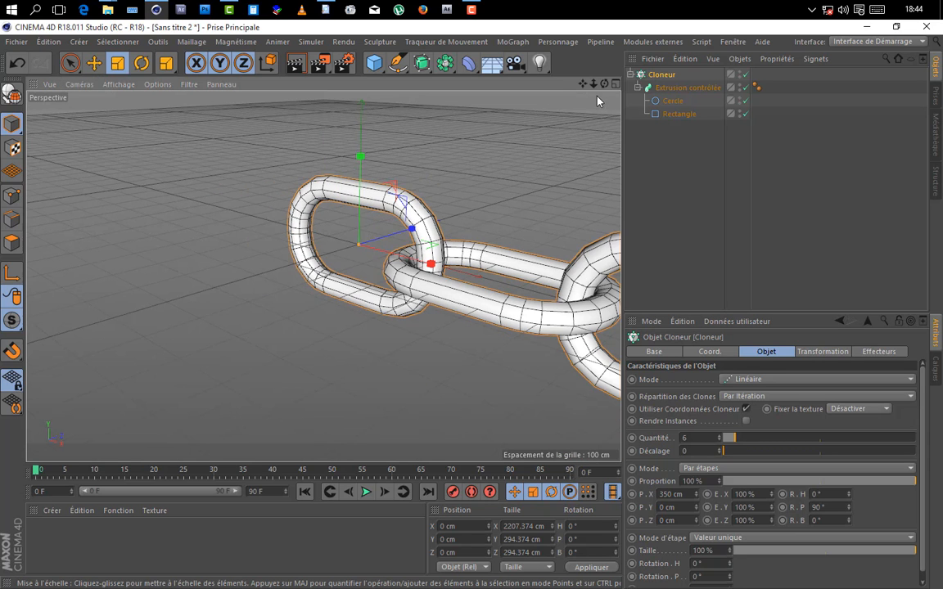
{"action": "left_click_drag", "start_coordinate": [595, 83], "coordinate": [505, 267]}
{"action": "scroll", "coordinate": [474, 272], "scroll_direction": "up", "scroll_amount": 4}
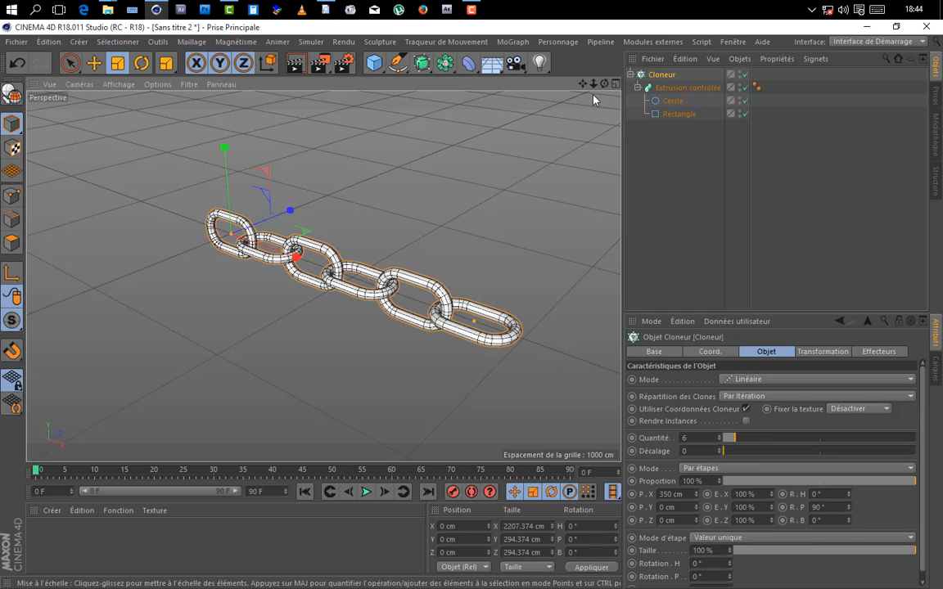
- Play the animation of the chain without dynamics and rewind to frame 0
{"action": "left_click_drag", "start_coordinate": [604, 84], "coordinate": [637, 37]}
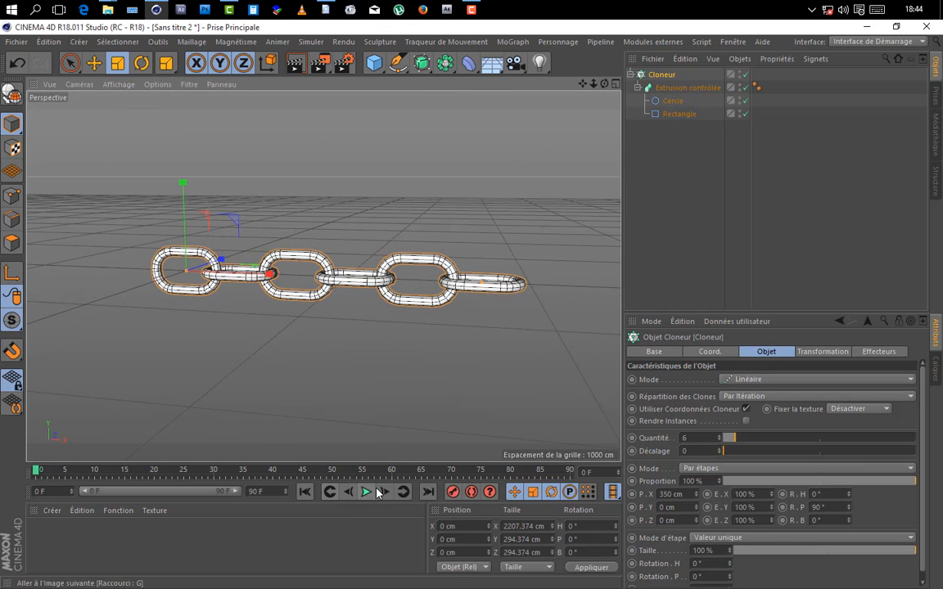
{"action": "left_click", "coordinate": [367, 492]}
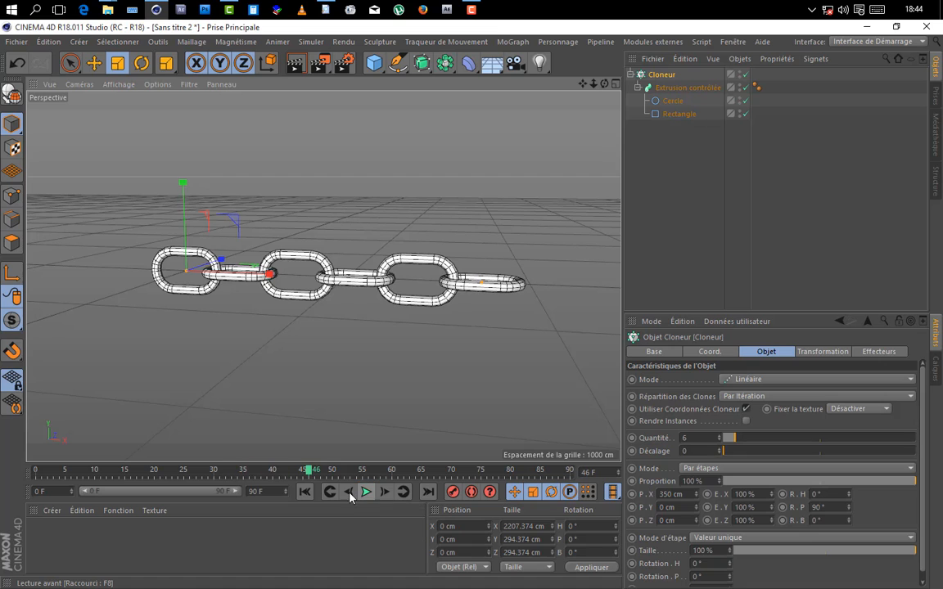
{"action": "left_click", "coordinate": [305, 493]}
- Add a Corps rigide simulation tag to the Cloneur
{"action": "scroll", "coordinate": [419, 362], "scroll_direction": "down", "scroll_amount": 3}
{"action": "scroll", "coordinate": [438, 353], "scroll_direction": "up", "scroll_amount": 4}
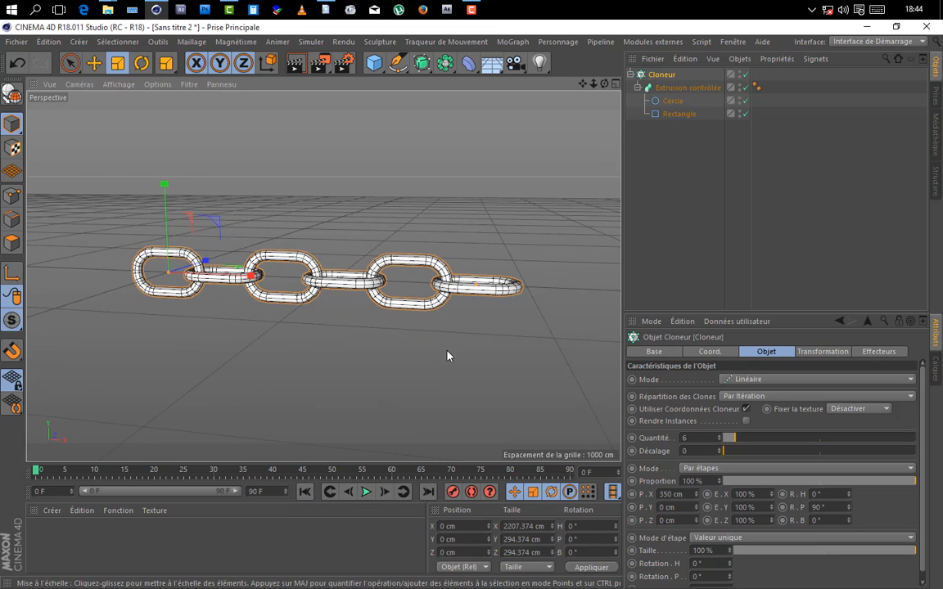
{"action": "scroll", "coordinate": [455, 295], "scroll_direction": "down", "scroll_amount": 3}
{"action": "left_click_drag", "start_coordinate": [583, 85], "coordinate": [578, 143]}
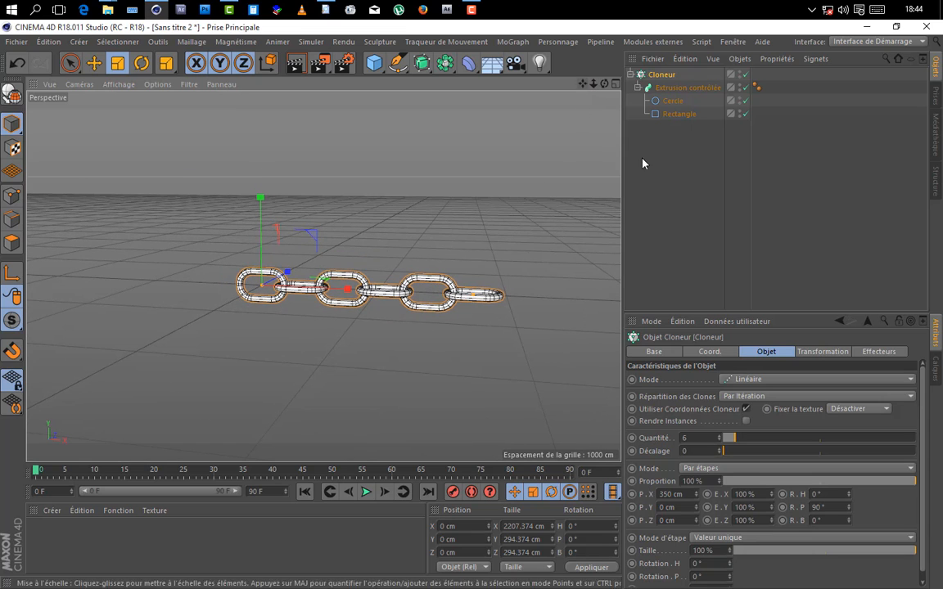
{"action": "right_click", "coordinate": [666, 76]}
{"action": "mouse_move", "coordinate": [714, 189]}
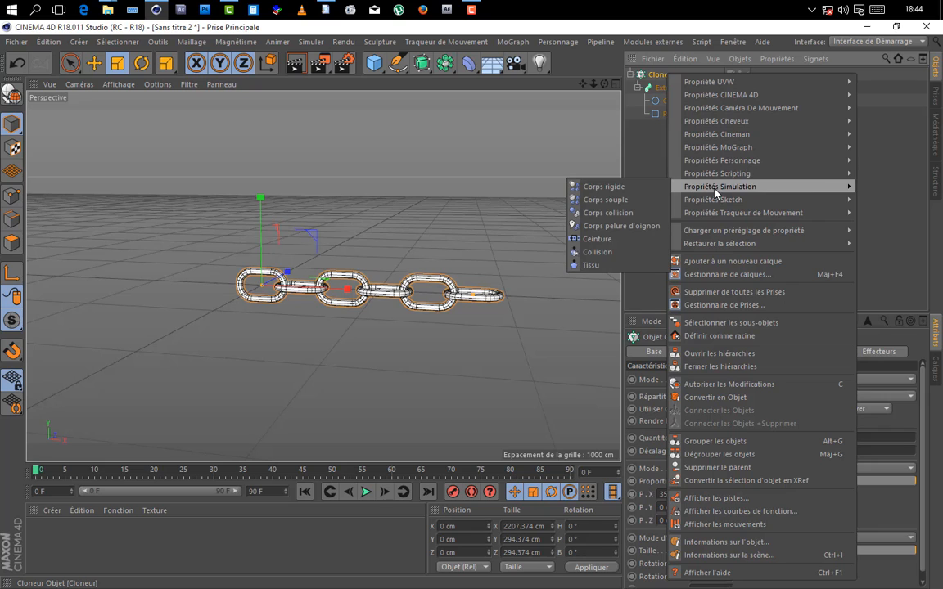
{"action": "left_click", "coordinate": [619, 188]}
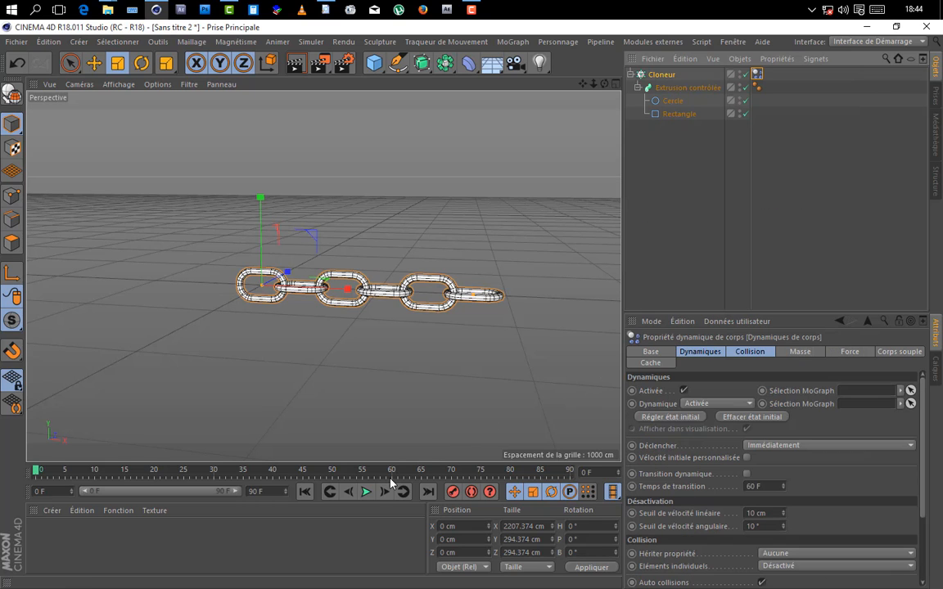
- Play the rigid body simulation of the chain and rewind to frame 0
{"action": "left_click", "coordinate": [366, 491]}
{"action": "left_click", "coordinate": [367, 491]}
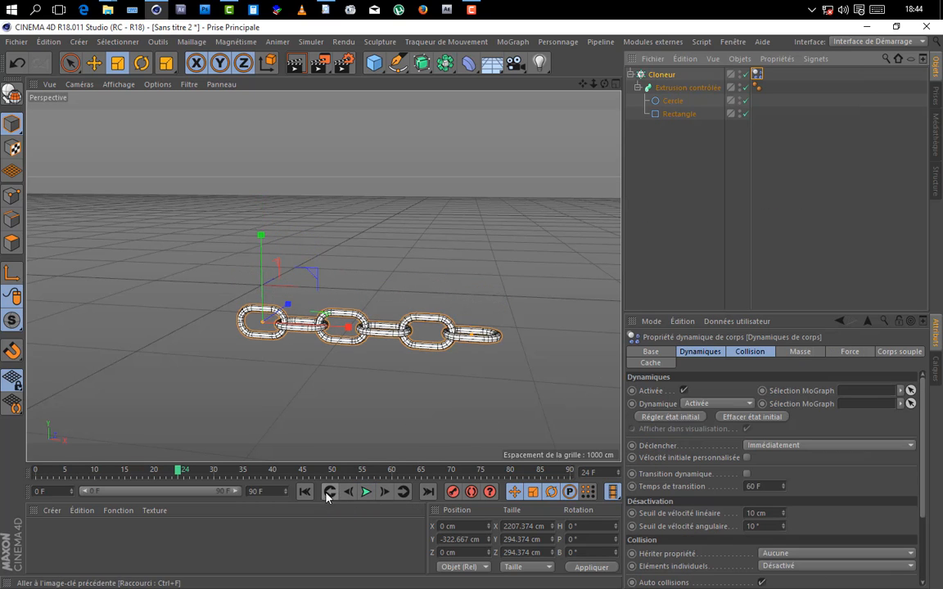
{"action": "key", "text": "shift+f"}
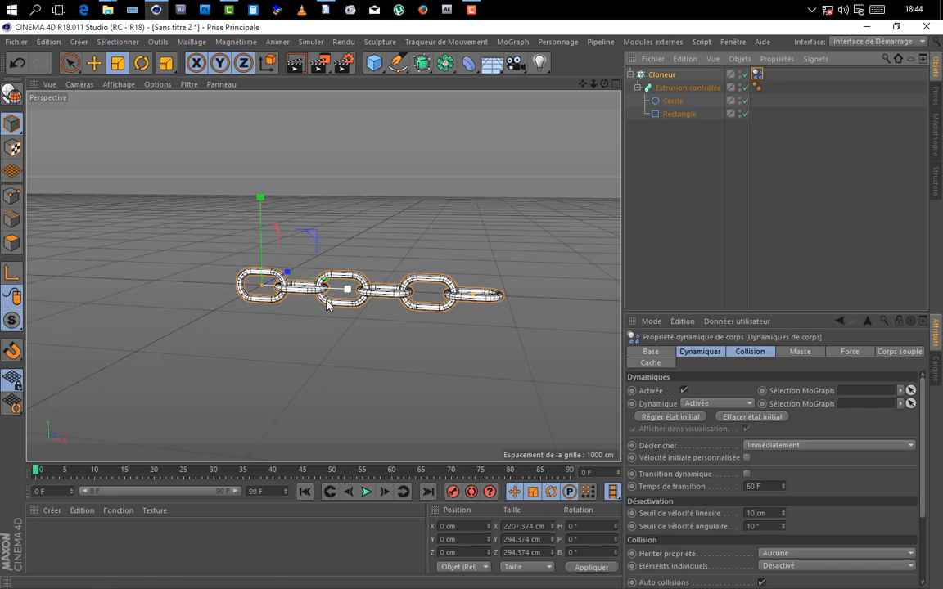
{"action": "scroll", "coordinate": [331, 307], "scroll_direction": "up", "scroll_amount": 2}
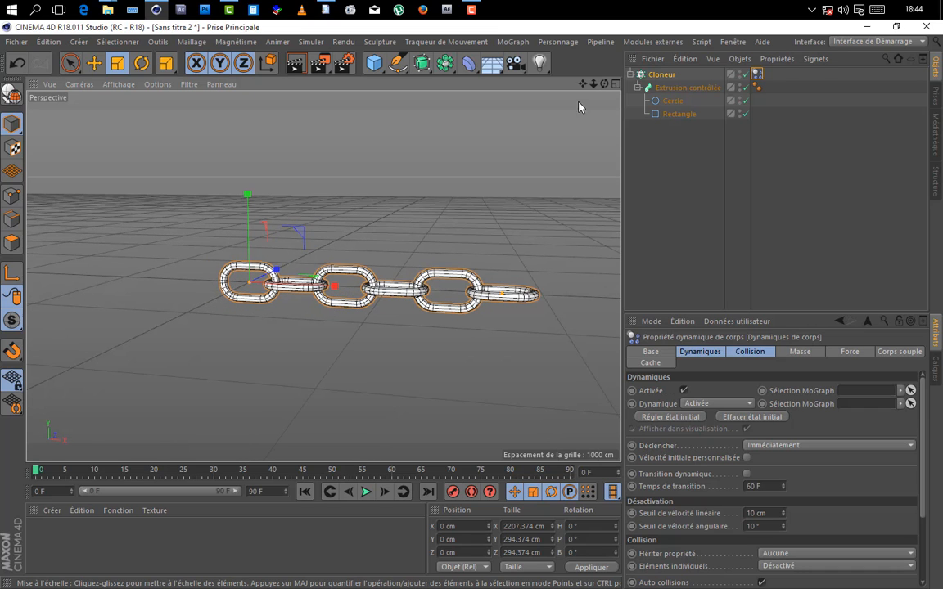
{"action": "left_click_drag", "start_coordinate": [594, 83], "coordinate": [553, 90]}
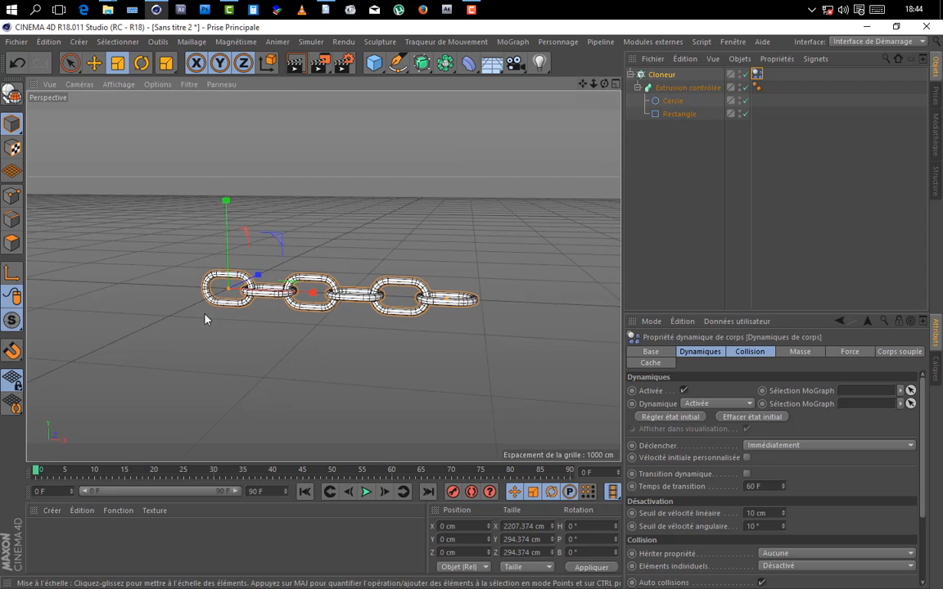
{"action": "scroll", "coordinate": [227, 309], "scroll_direction": "up", "scroll_amount": 2}
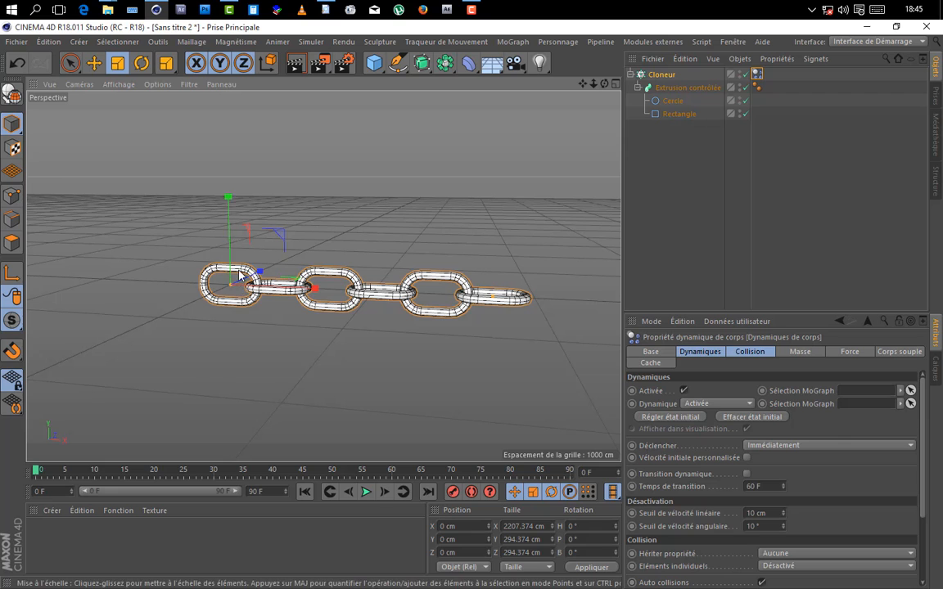
- Add a Cylindre primitive at the first chain link and set its orientation to -Z
{"action": "left_click_drag", "start_coordinate": [583, 84], "coordinate": [596, 96]}
{"action": "left_click_drag", "start_coordinate": [374, 63], "coordinate": [700, 96]}
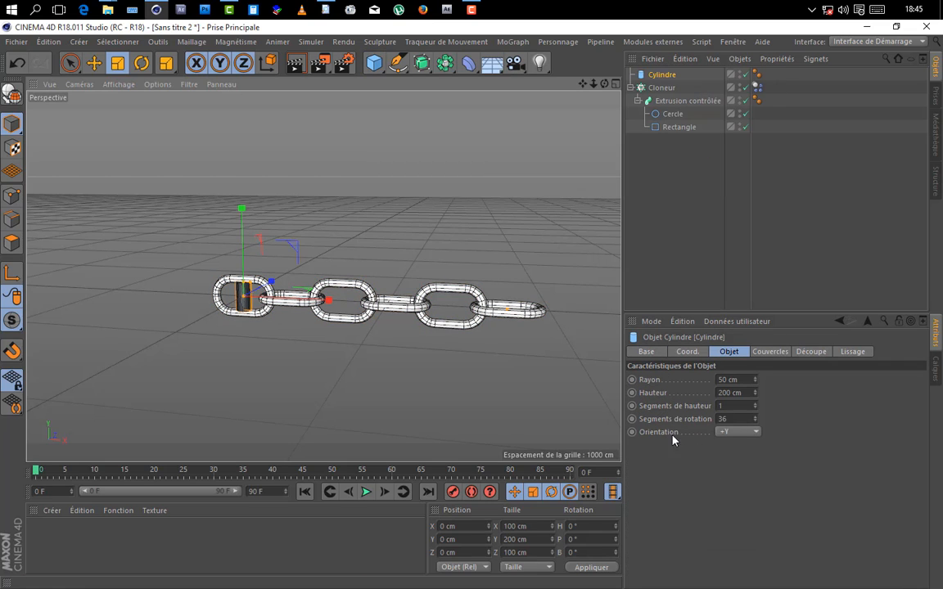
{"action": "left_click", "coordinate": [725, 433]}
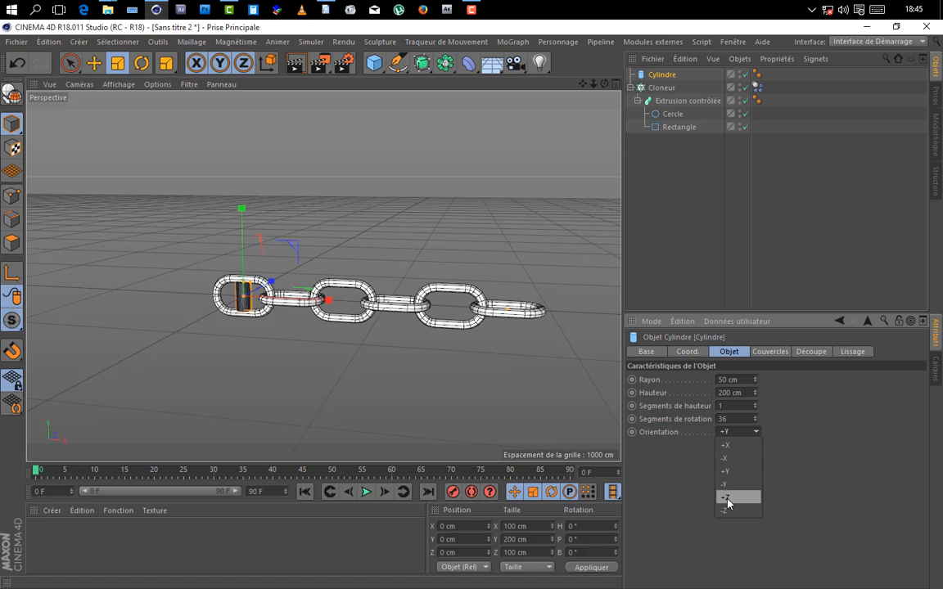
{"action": "left_click", "coordinate": [724, 495]}
{"action": "left_click", "coordinate": [735, 433]}
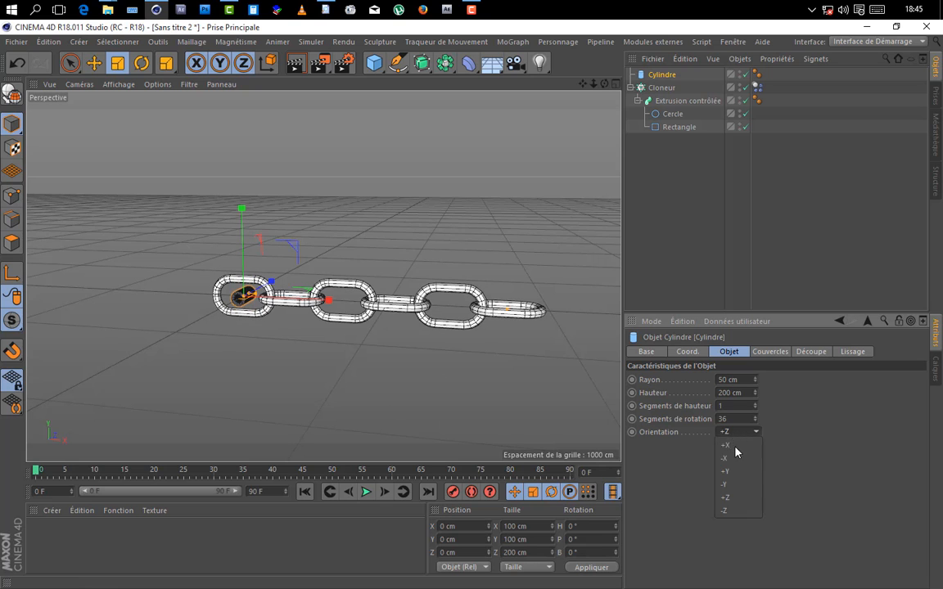
{"action": "left_click", "coordinate": [727, 509]}
- Lengthen the cylinder into a rod about 2809 cm long and set its rotation segments to 12
{"action": "scroll", "coordinate": [288, 315], "scroll_direction": "up", "scroll_amount": 3}
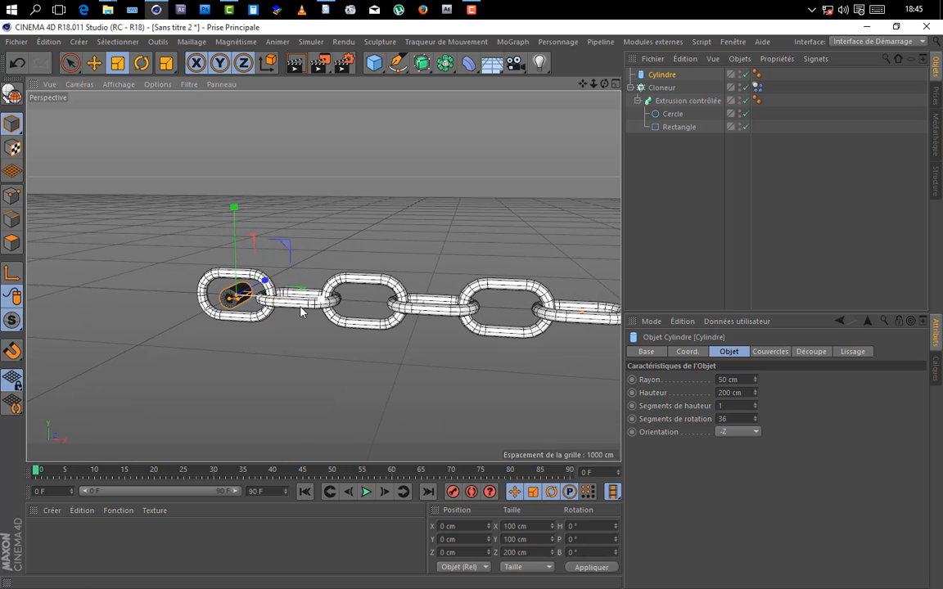
{"action": "left_click_drag", "start_coordinate": [230, 298], "coordinate": [69, 381]}
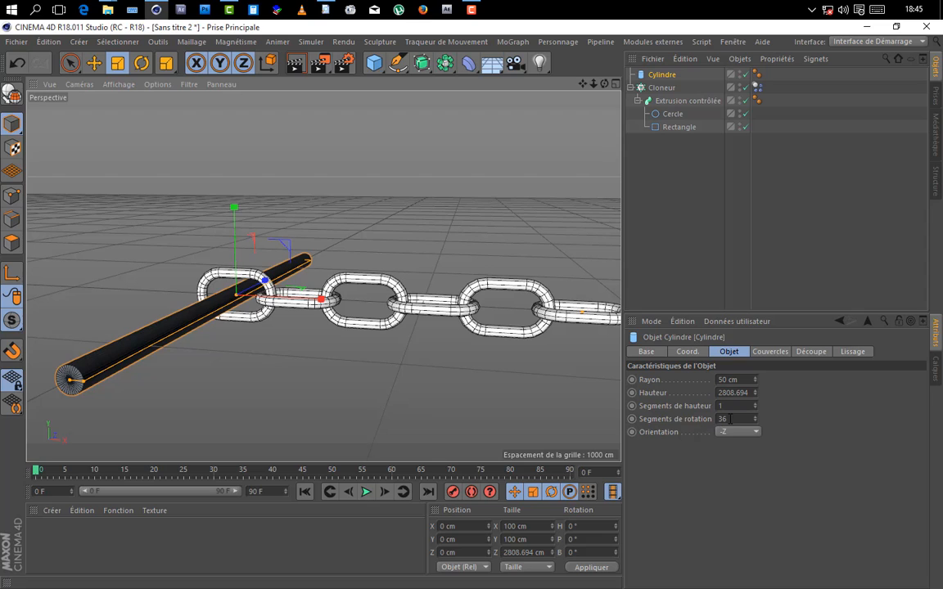
{"action": "left_click", "coordinate": [731, 419]}
{"action": "type", "text": "20"}
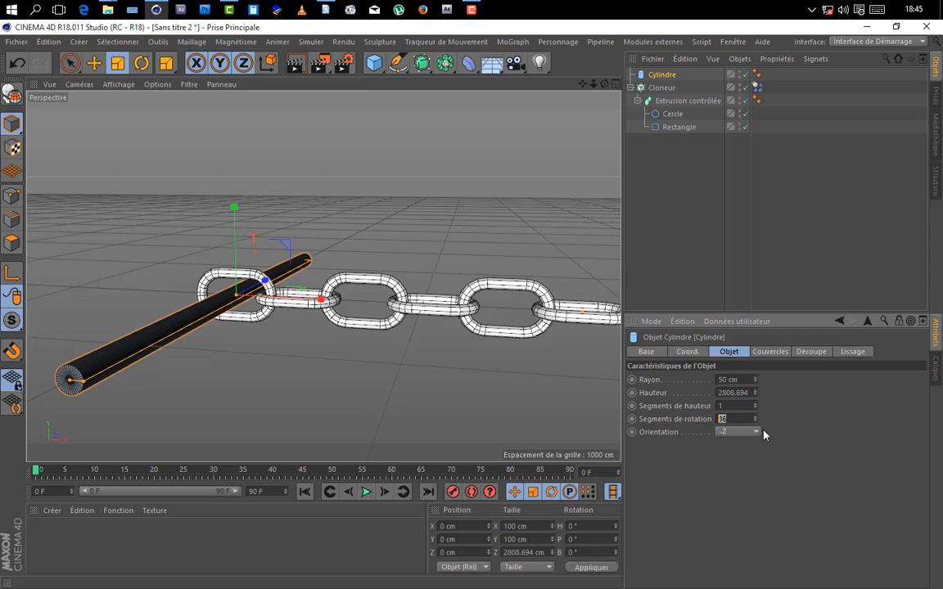
{"action": "key", "text": "Return"}
{"action": "left_click", "coordinate": [756, 422]}
{"action": "left_click", "coordinate": [757, 422]}
{"action": "left_click", "coordinate": [756, 423]}
{"action": "left_click", "coordinate": [757, 423]}
{"action": "left_click", "coordinate": [757, 423]}
{"action": "left_click", "coordinate": [756, 423]}
{"action": "left_click", "coordinate": [756, 423]}
{"action": "left_click", "coordinate": [756, 424]}
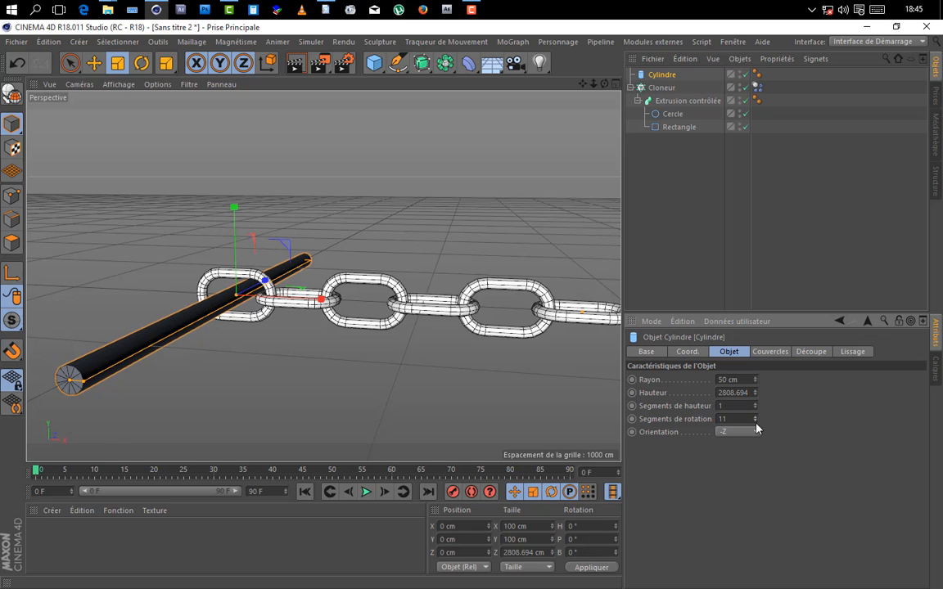
{"action": "left_click", "coordinate": [757, 423]}
{"action": "left_click", "coordinate": [756, 418]}
{"action": "left_click", "coordinate": [755, 418]}
- Inspect the rod passing through the first link, play the simulation without a collision tag on it, and rewind to frame 0
{"action": "left_click_drag", "start_coordinate": [605, 84], "coordinate": [610, 30]}
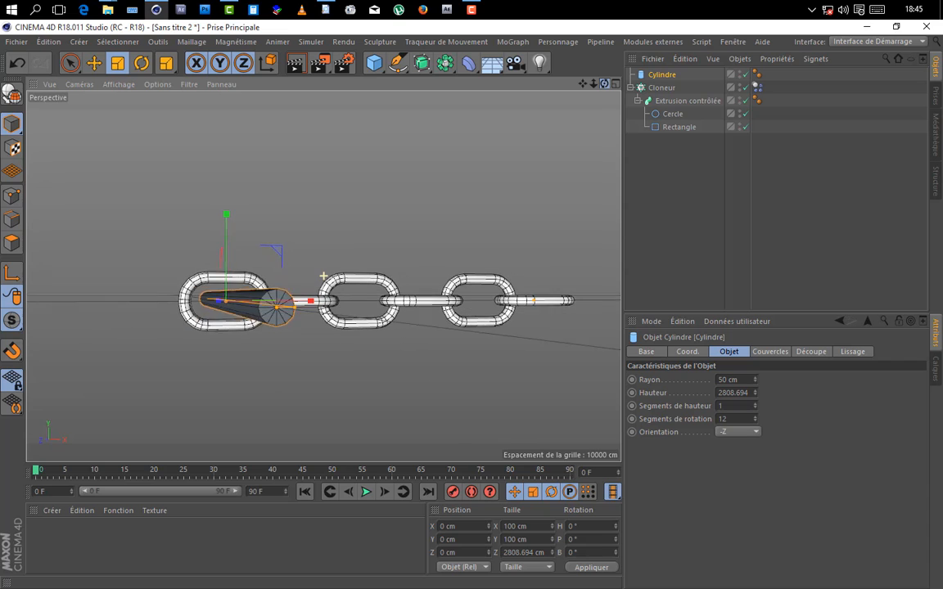
{"action": "scroll", "coordinate": [232, 297], "scroll_direction": "up", "scroll_amount": 3}
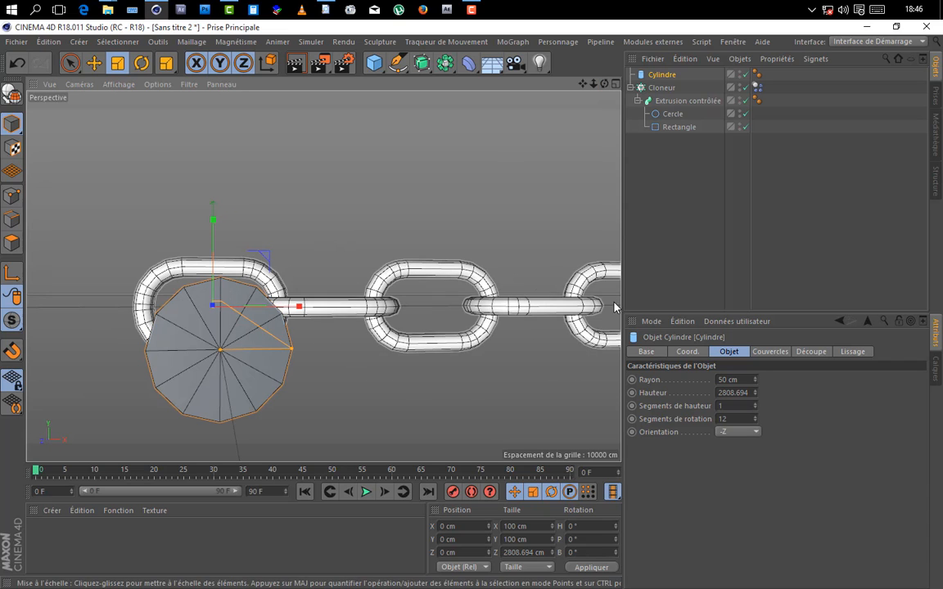
{"action": "left_click_drag", "start_coordinate": [605, 83], "coordinate": [785, 125]}
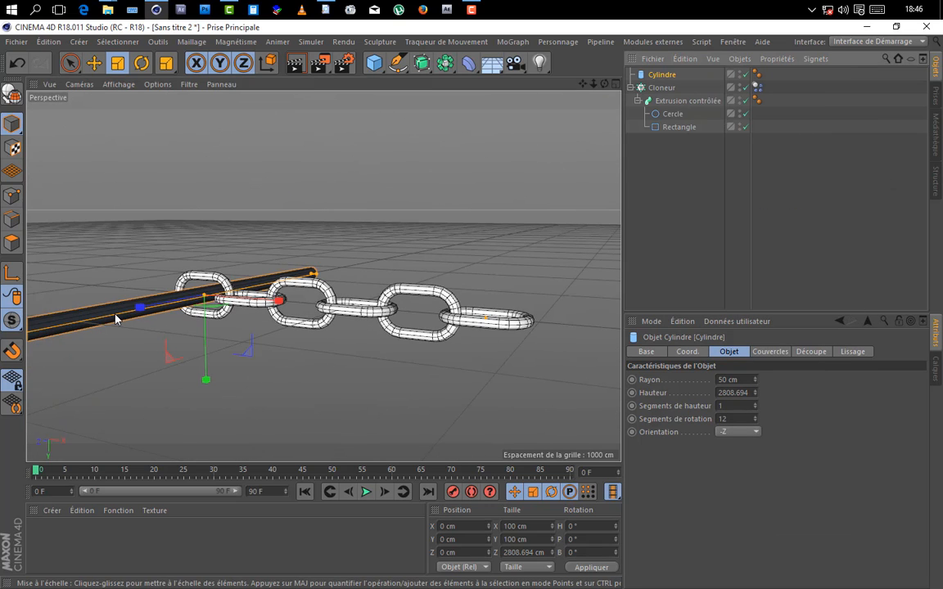
{"action": "left_click_drag", "start_coordinate": [604, 84], "coordinate": [655, 114]}
{"action": "left_click", "coordinate": [366, 492]}
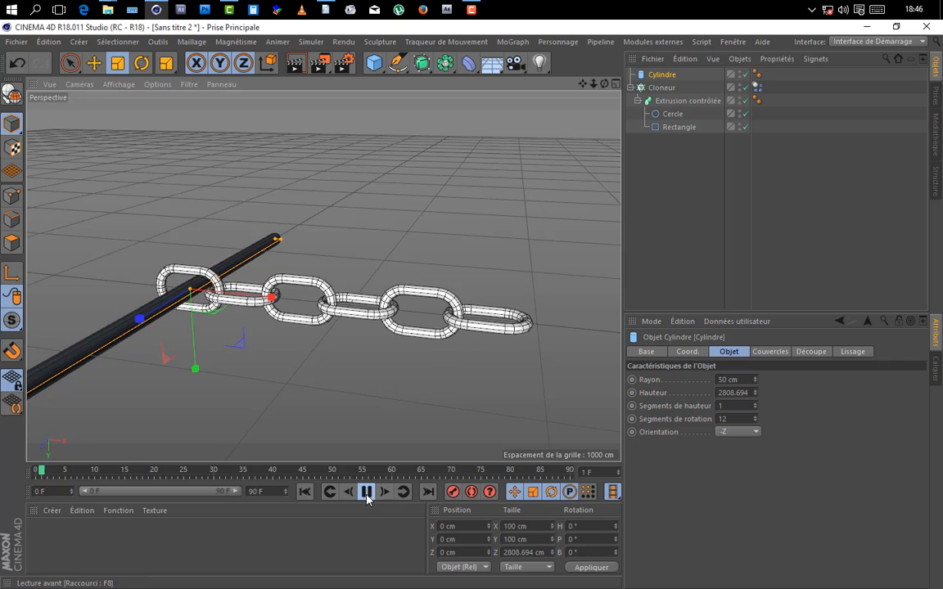
{"action": "left_click", "coordinate": [366, 492]}
{"action": "left_click", "coordinate": [272, 298]}
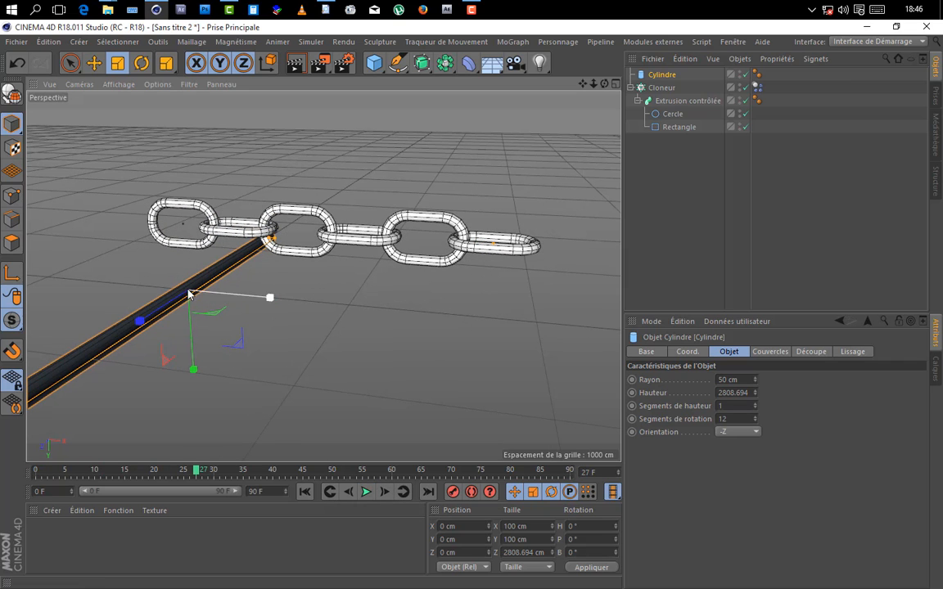
{"action": "left_click_drag", "start_coordinate": [604, 84], "coordinate": [583, 59]}
{"action": "left_click", "coordinate": [366, 492]}
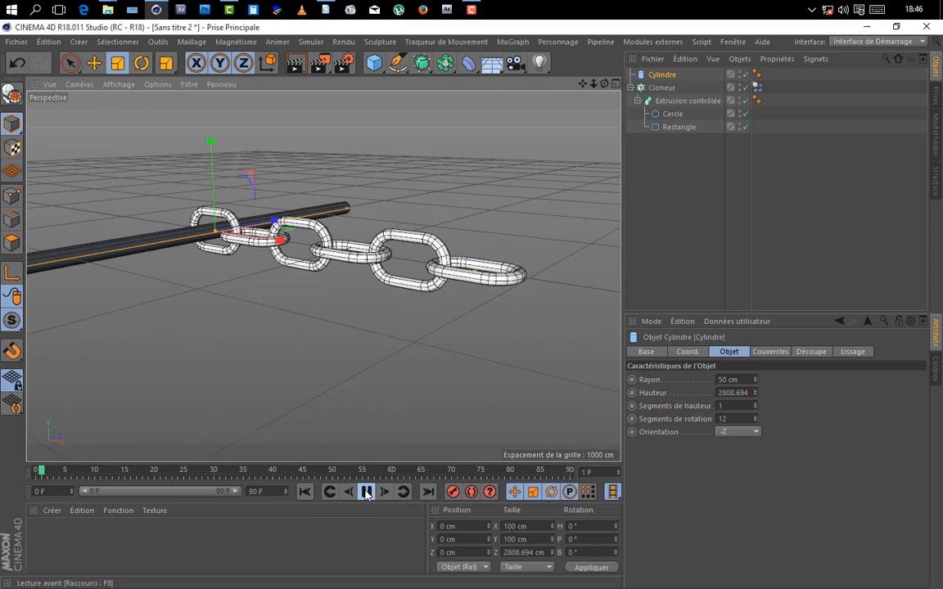
{"action": "left_click", "coordinate": [366, 492]}
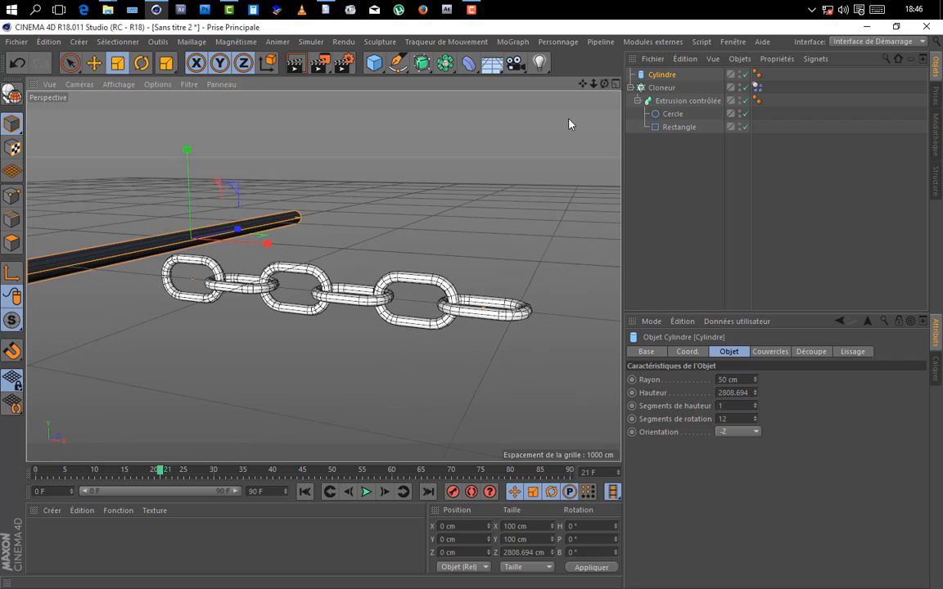
{"action": "left_click", "coordinate": [303, 492]}
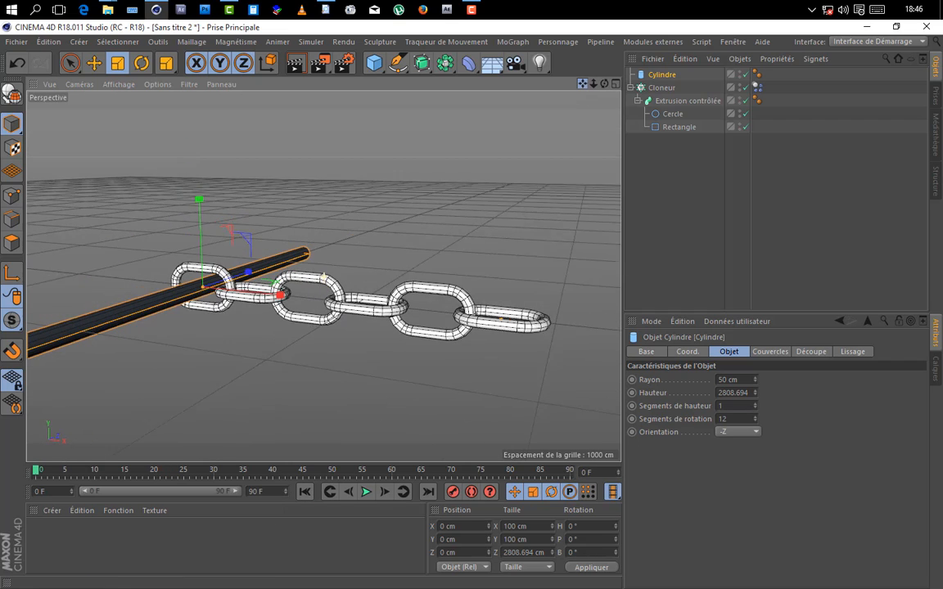
- Add a Corps collision simulation tag to the Cylindre
{"action": "right_click", "coordinate": [664, 80]}
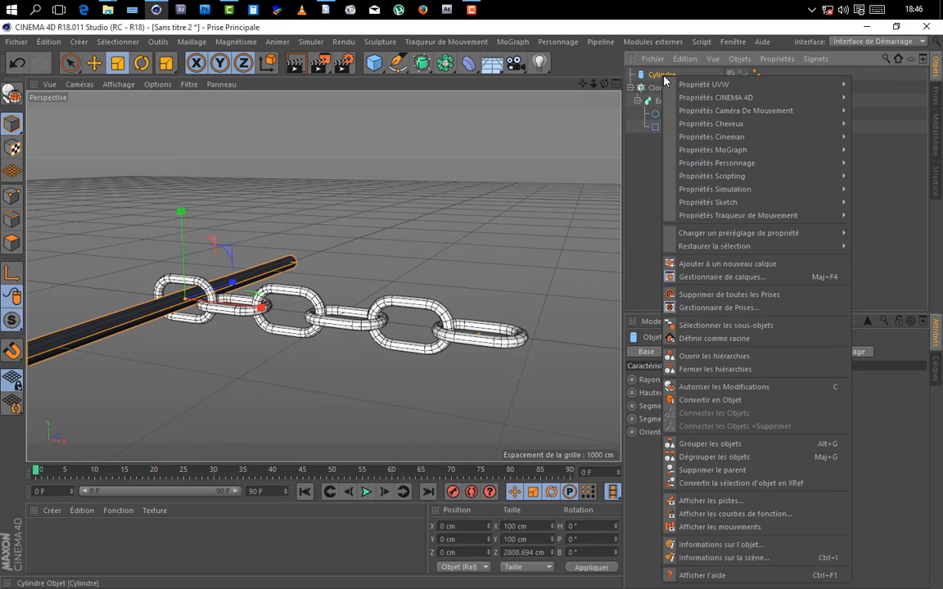
{"action": "mouse_move", "coordinate": [686, 193]}
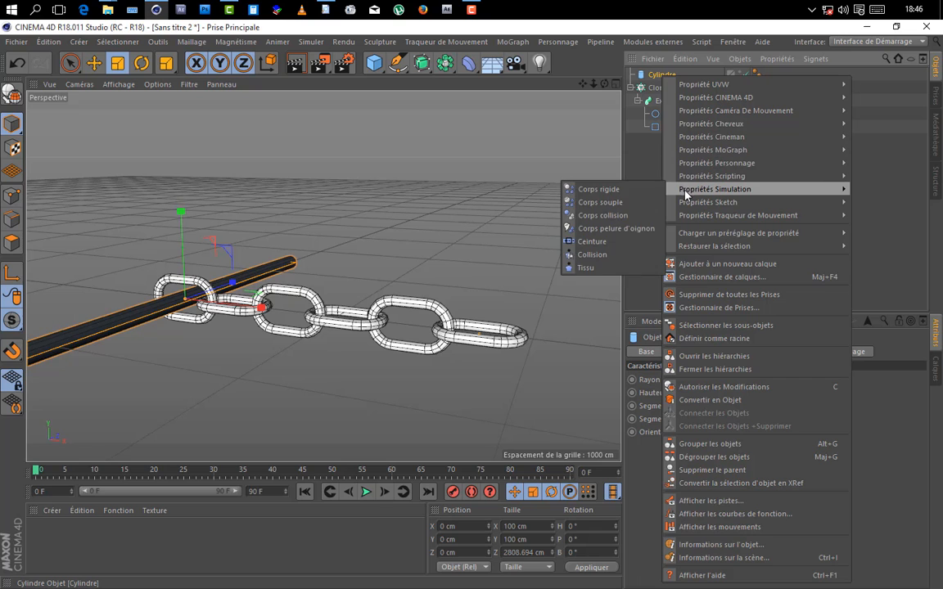
{"action": "left_click", "coordinate": [597, 215]}
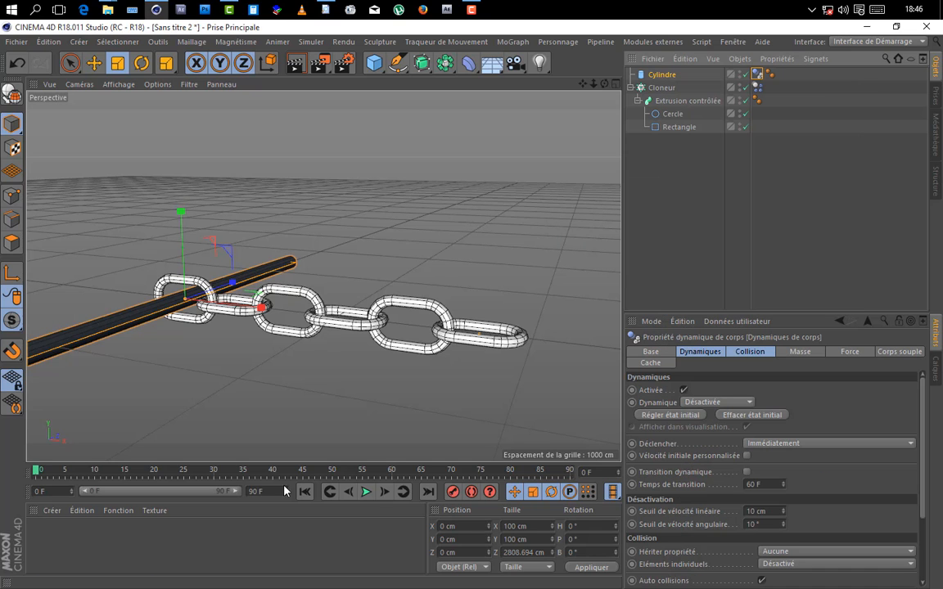
- Play the simulation of the chain against the collision rod twice, rewinding to frame 0 each time
{"action": "left_click", "coordinate": [367, 492]}
{"action": "left_click", "coordinate": [366, 492]}
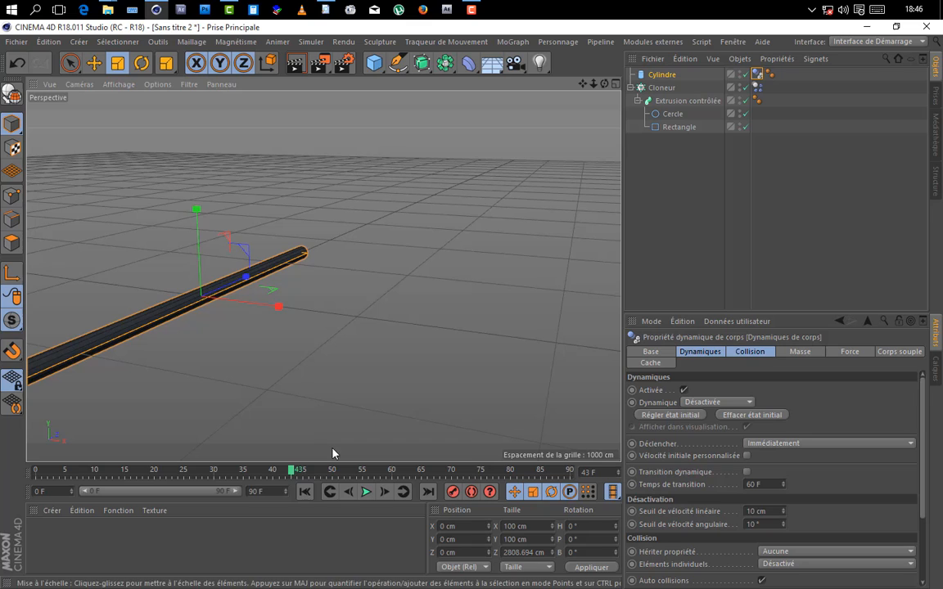
{"action": "left_click", "coordinate": [304, 492]}
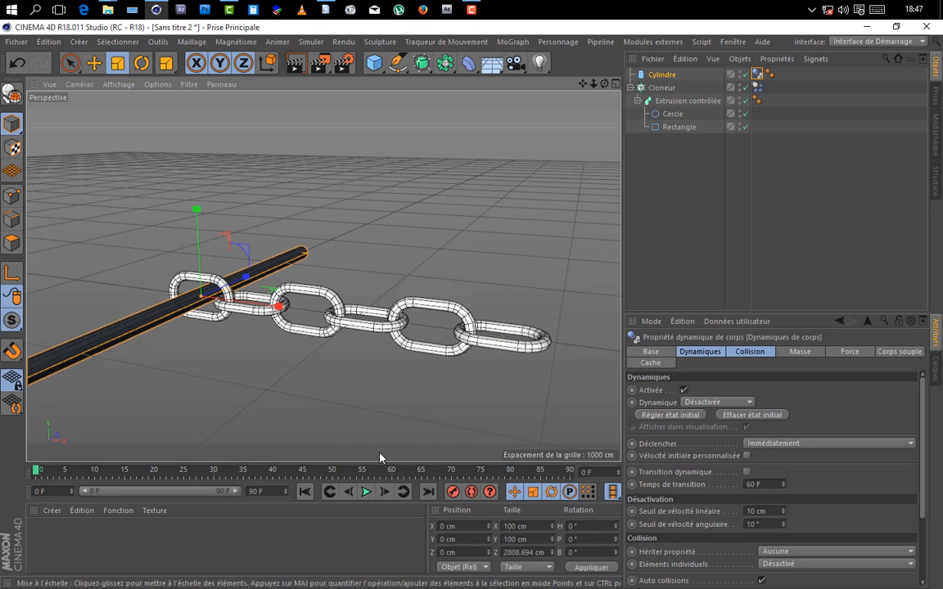
{"action": "left_click", "coordinate": [366, 492]}
{"action": "left_click", "coordinate": [366, 492]}
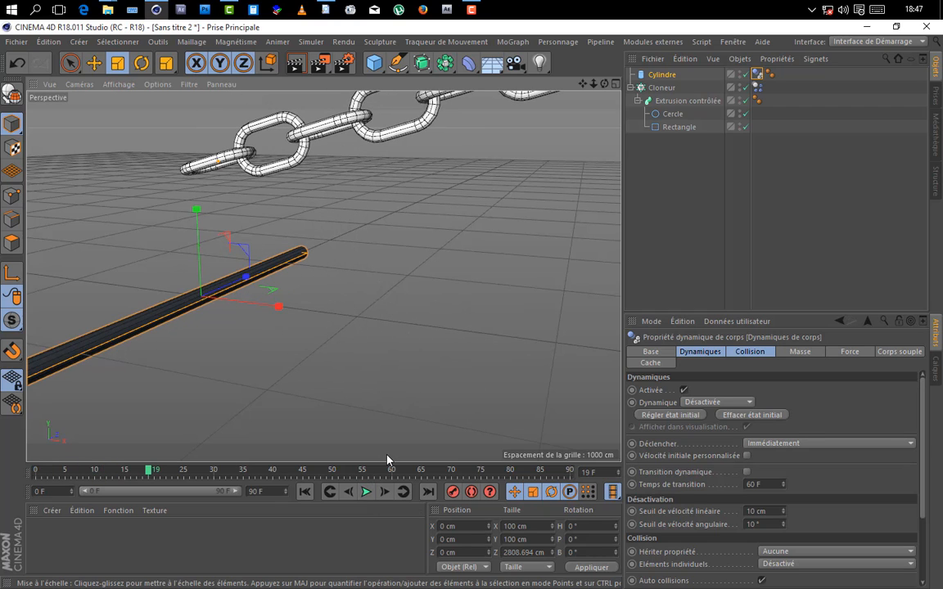
{"action": "left_click", "coordinate": [305, 491]}
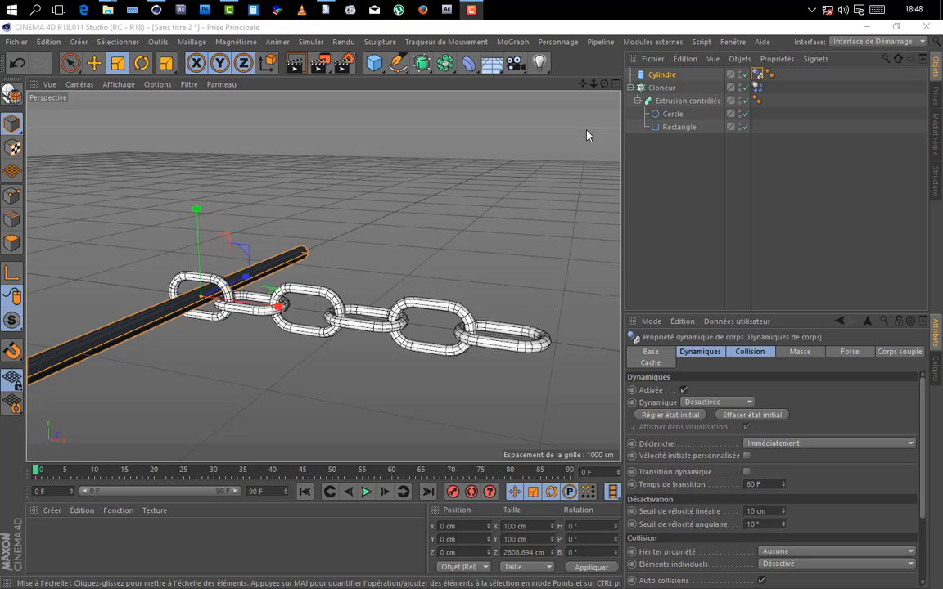
- Add a Cube primitive and stretch it into a beam of about 2596 x 321 x 427 cm along the chain
{"action": "left_click", "coordinate": [662, 89]}
{"action": "left_click_drag", "start_coordinate": [583, 84], "coordinate": [599, 103]}
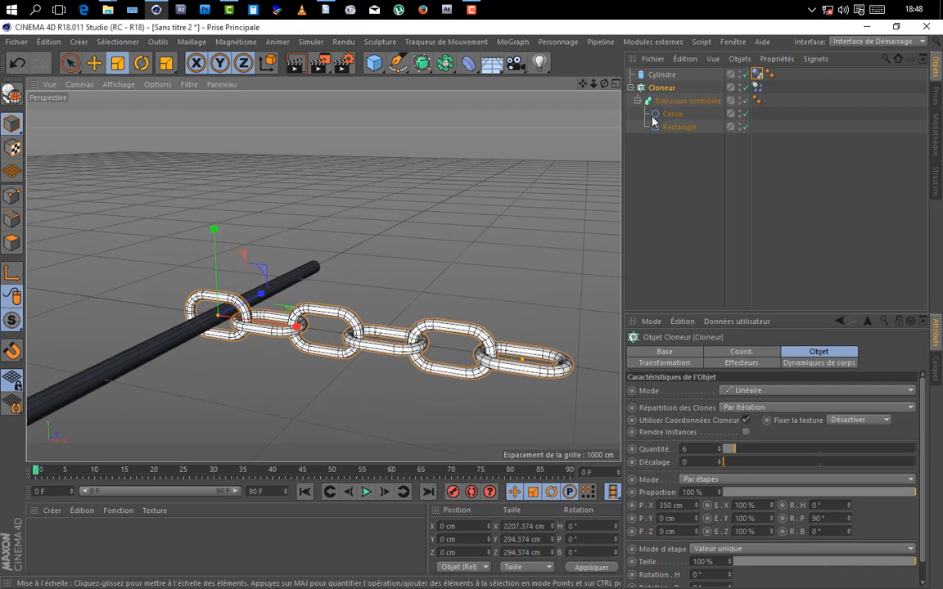
{"action": "middle_click_drag", "start_coordinate": [437, 386], "coordinate": [421, 366], "text": "alt"}
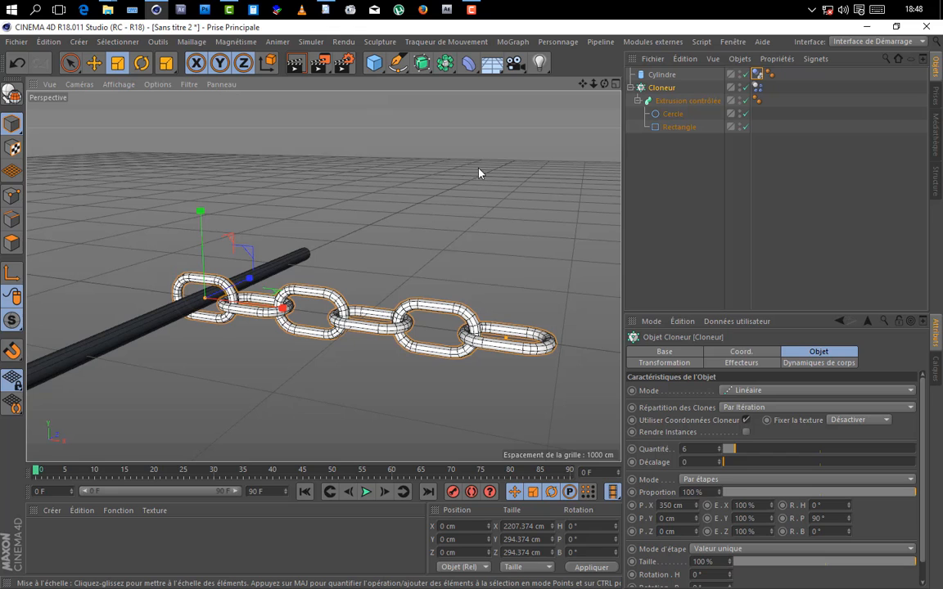
{"action": "left_click_drag", "start_coordinate": [375, 63], "coordinate": [507, 80]}
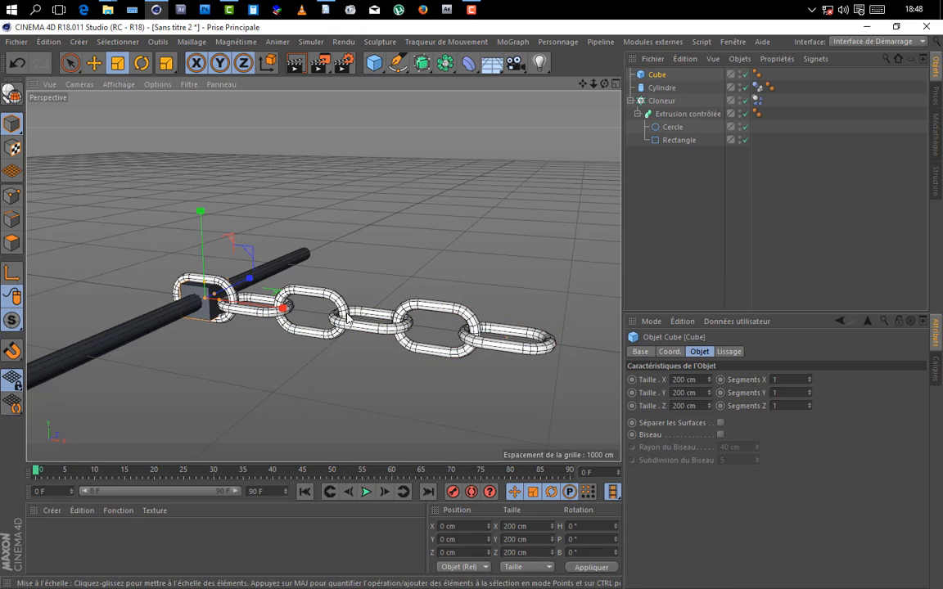
{"action": "left_click_drag", "start_coordinate": [214, 294], "coordinate": [410, 325]}
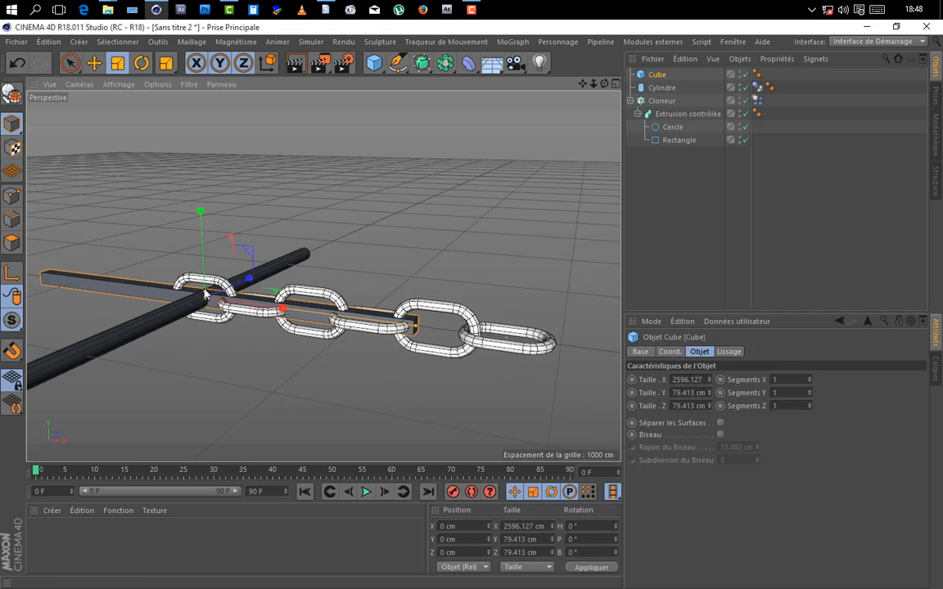
{"action": "mouse_move", "coordinate": [204, 291]}
{"action": "left_mouse_down"}
{"action": "mouse_move", "coordinate": [197, 272]}
{"action": "mouse_move", "coordinate": [200, 280]}
{"action": "left_mouse_up"}
{"action": "left_click_drag", "start_coordinate": [212, 300], "coordinate": [276, 309]}
- Move the cube along X to about 972 cm and add a Corps rigide simulation tag to it
{"action": "left_click", "coordinate": [94, 64]}
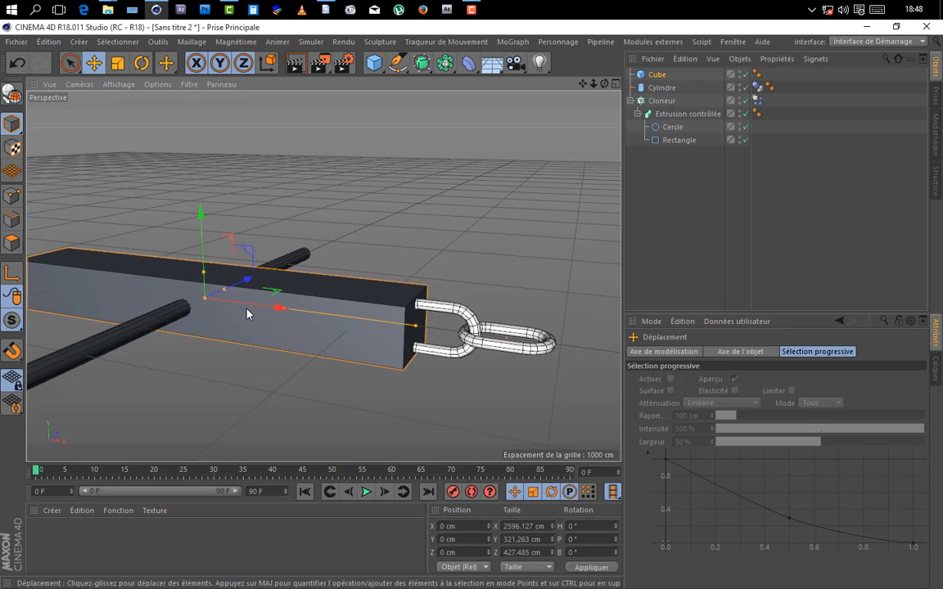
{"action": "left_click_drag", "start_coordinate": [248, 309], "coordinate": [427, 331]}
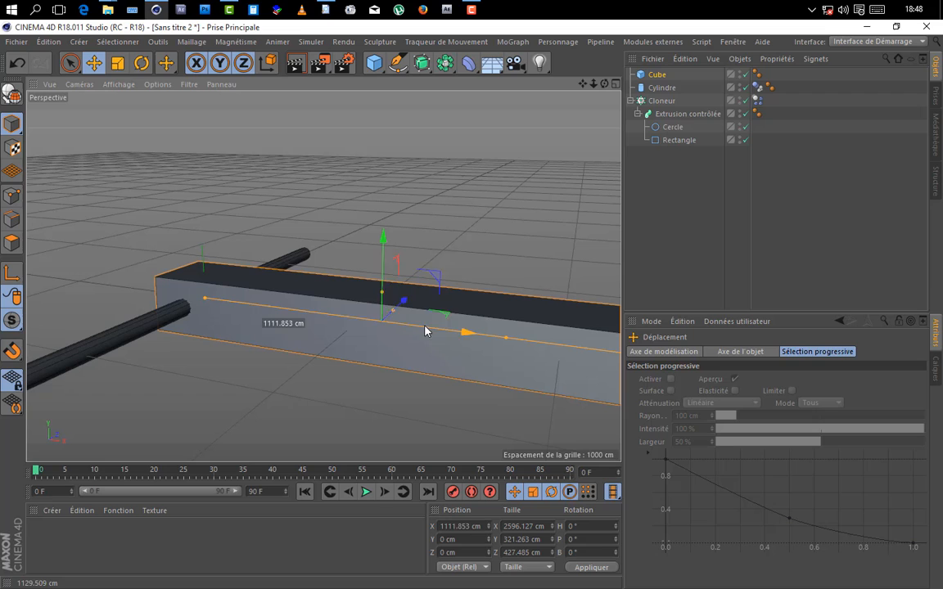
{"action": "right_click", "coordinate": [657, 77]}
{"action": "mouse_move", "coordinate": [708, 187]}
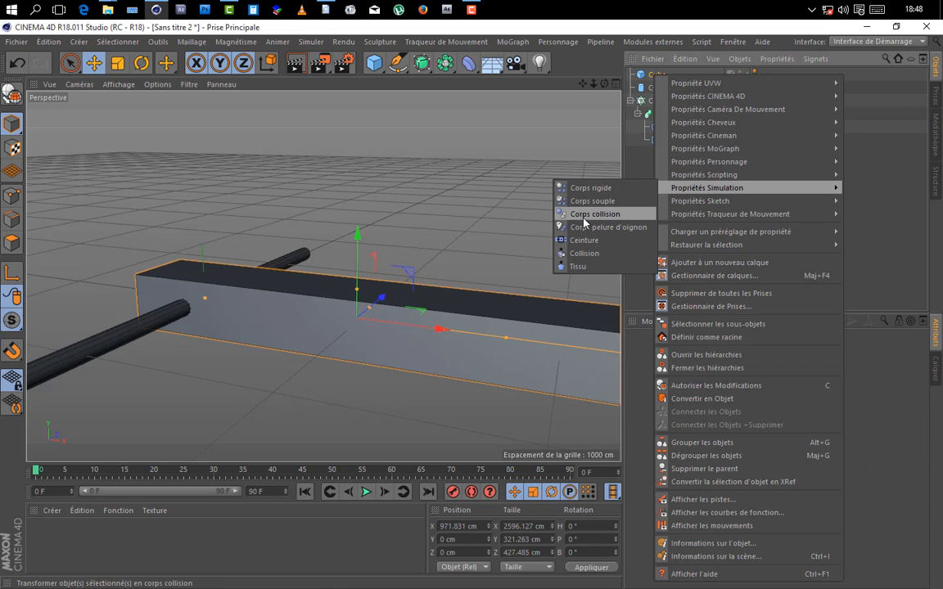
{"action": "left_click", "coordinate": [586, 189]}
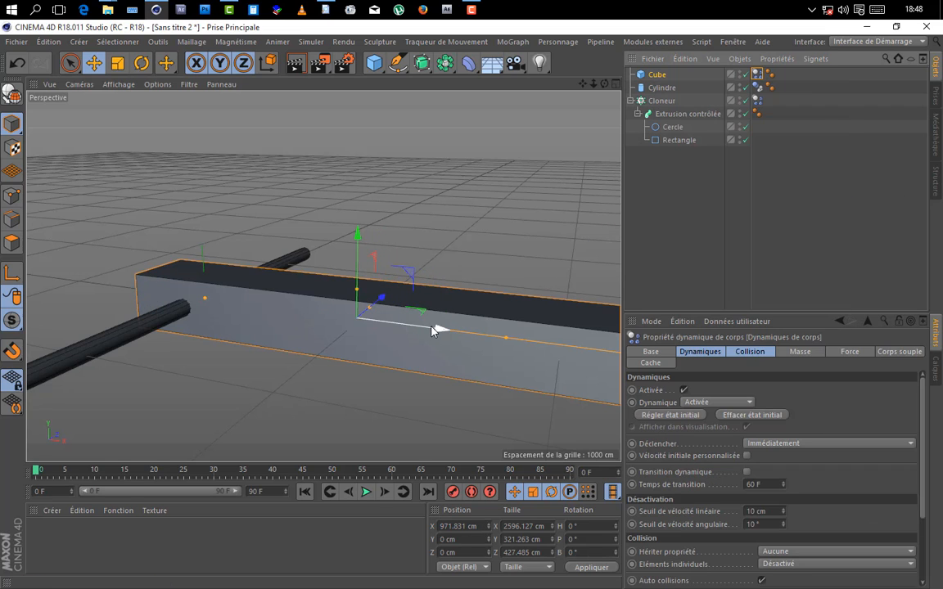
- Play the simulation with the rigid body cube overlapping the chain and rod twice, rewinding to frame 0 each time
{"action": "left_click", "coordinate": [365, 492]}
{"action": "left_click", "coordinate": [307, 494]}
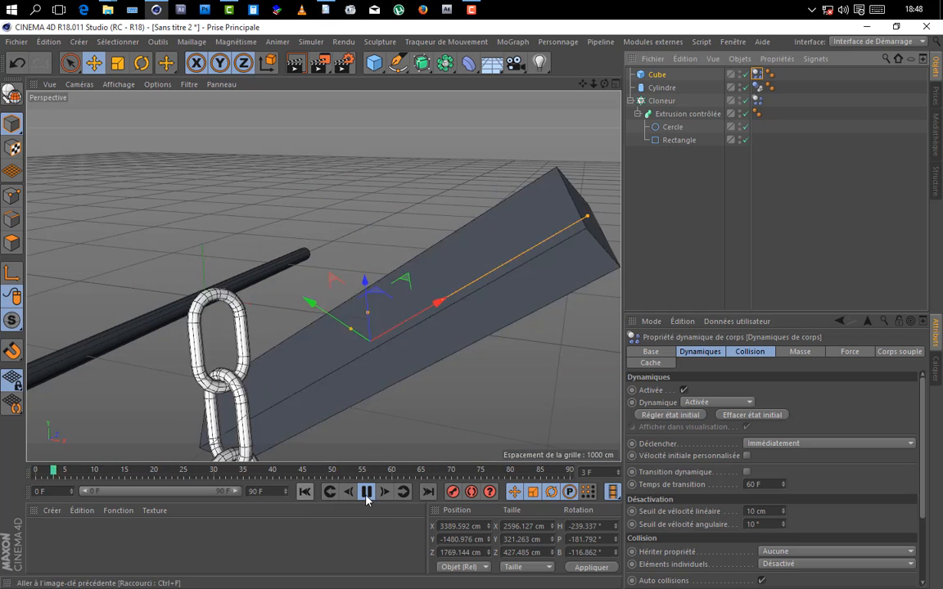
{"action": "left_click", "coordinate": [367, 494]}
{"action": "left_click", "coordinate": [306, 494]}
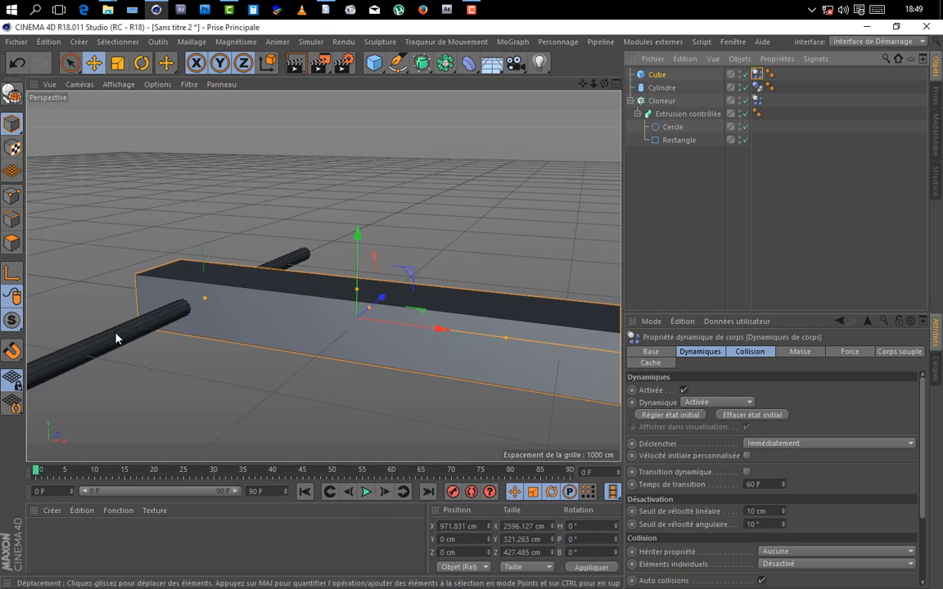
{"action": "left_click", "coordinate": [367, 494]}
{"action": "left_click", "coordinate": [367, 492]}
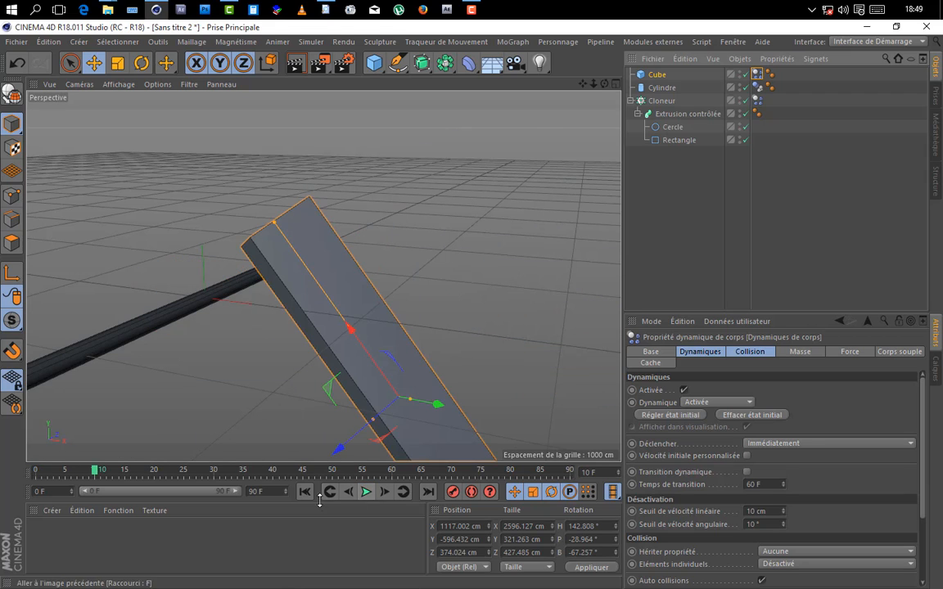
{"action": "left_click", "coordinate": [305, 491]}
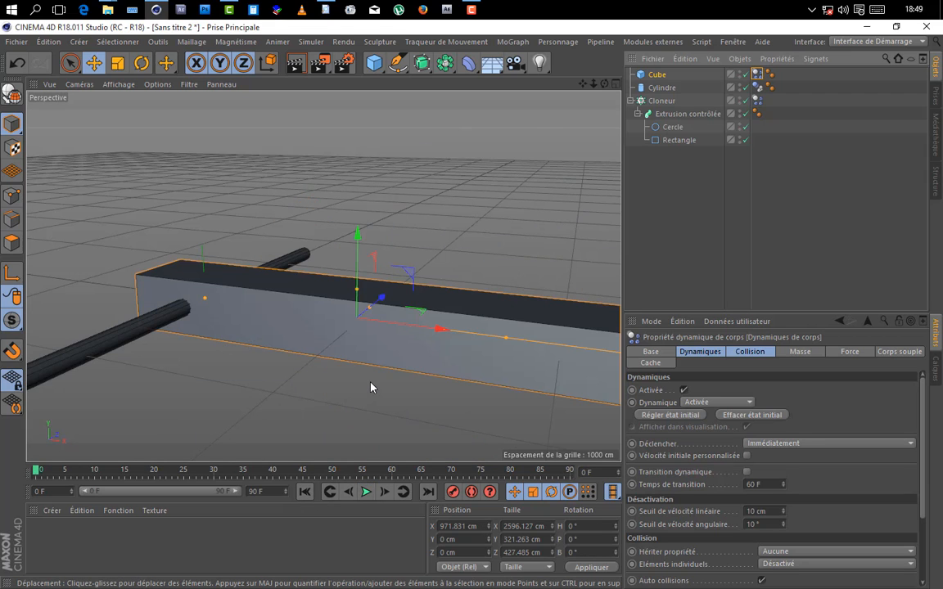
- Delete the Cube beam that overlaps the chain from the scene
{"action": "left_click", "coordinate": [657, 75]}
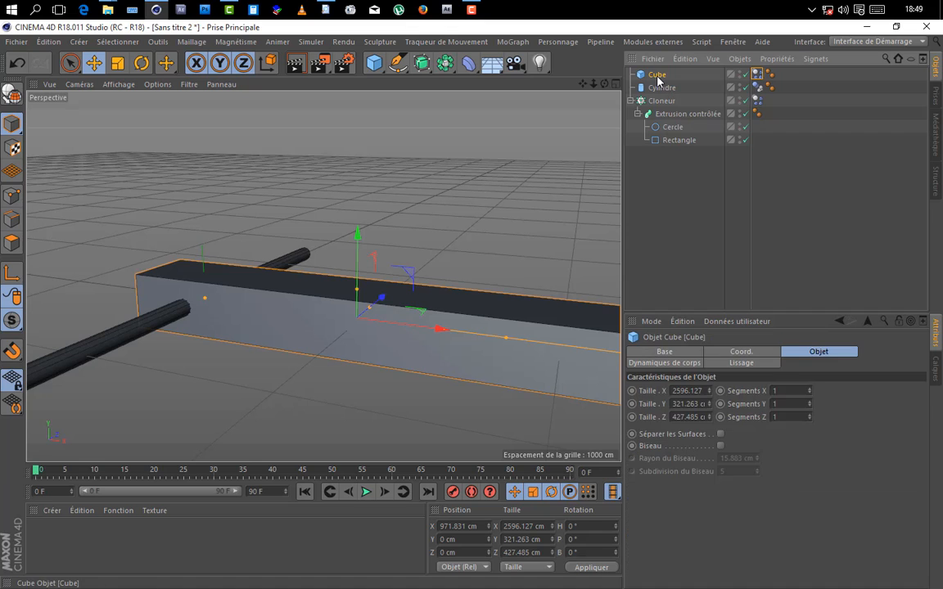
{"action": "key", "text": "Delete"}
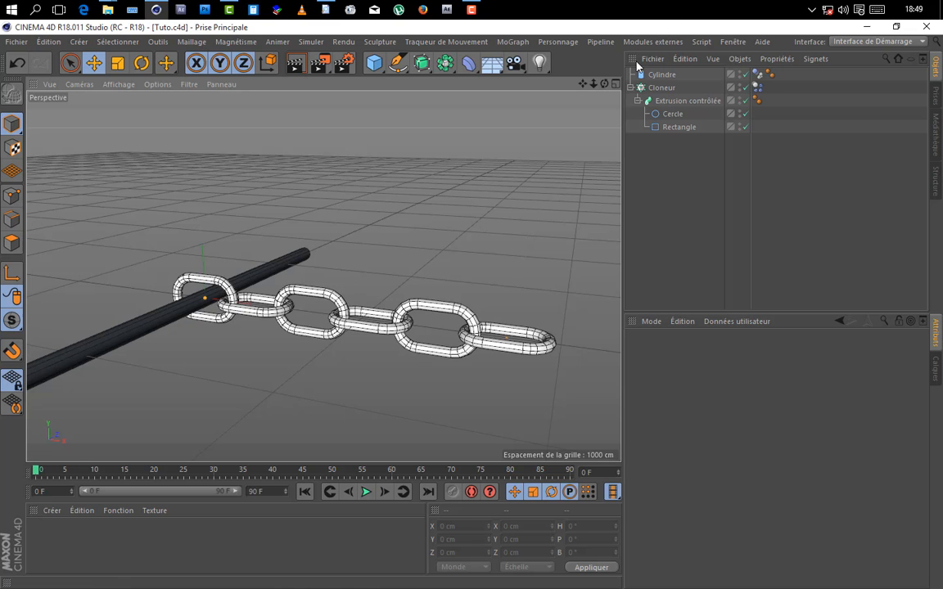
{"action": "left_click_drag", "start_coordinate": [603, 85], "coordinate": [314, 274]}
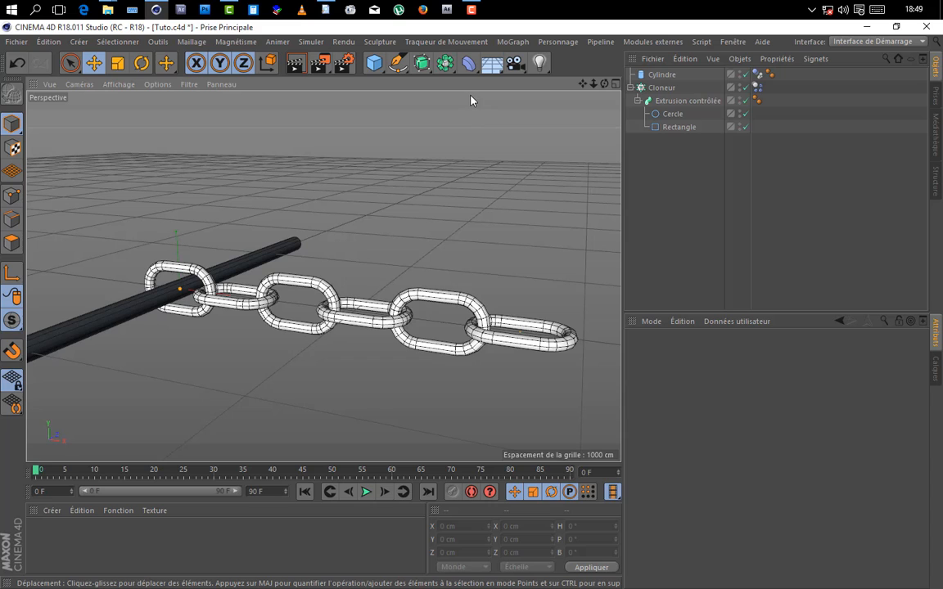
- Add an Explosion deformer and place it inside Extrusion contrôlée, below the Rectangle
{"action": "left_click", "coordinate": [468, 63]}
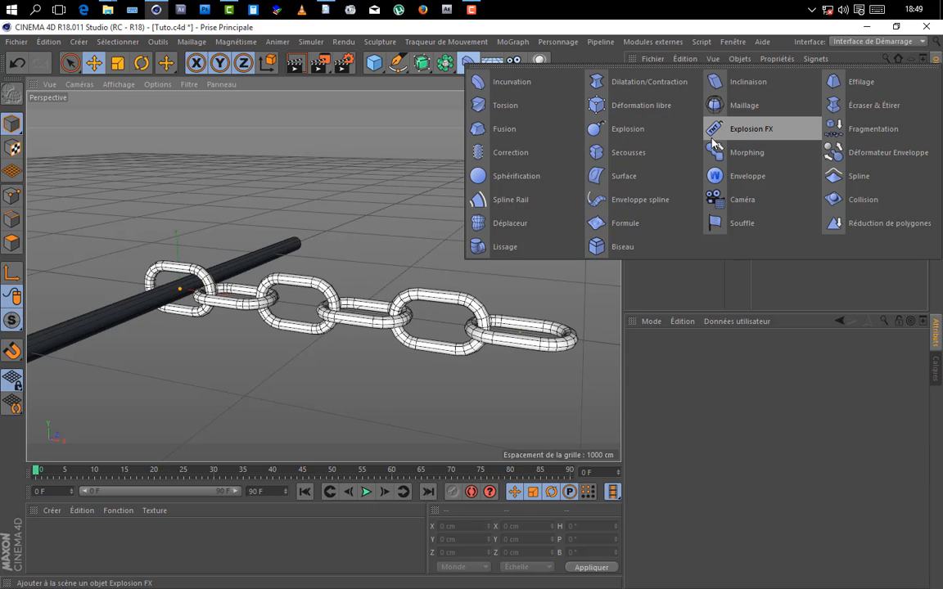
{"action": "left_click", "coordinate": [622, 130]}
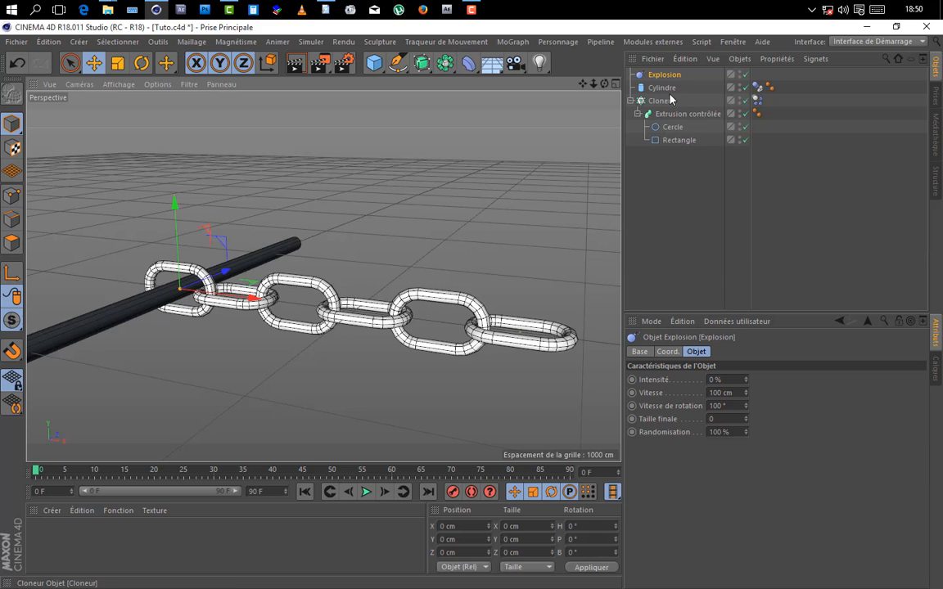
{"action": "left_click_drag", "start_coordinate": [663, 74], "coordinate": [680, 146]}
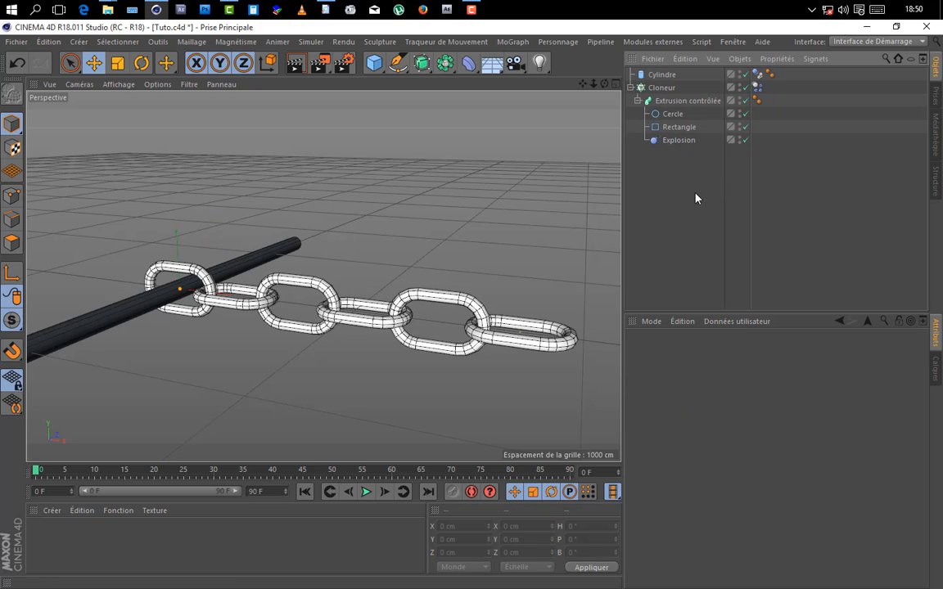
- Set the Explosion deformer's intensity to 0.02 %
{"action": "left_click", "coordinate": [688, 142]}
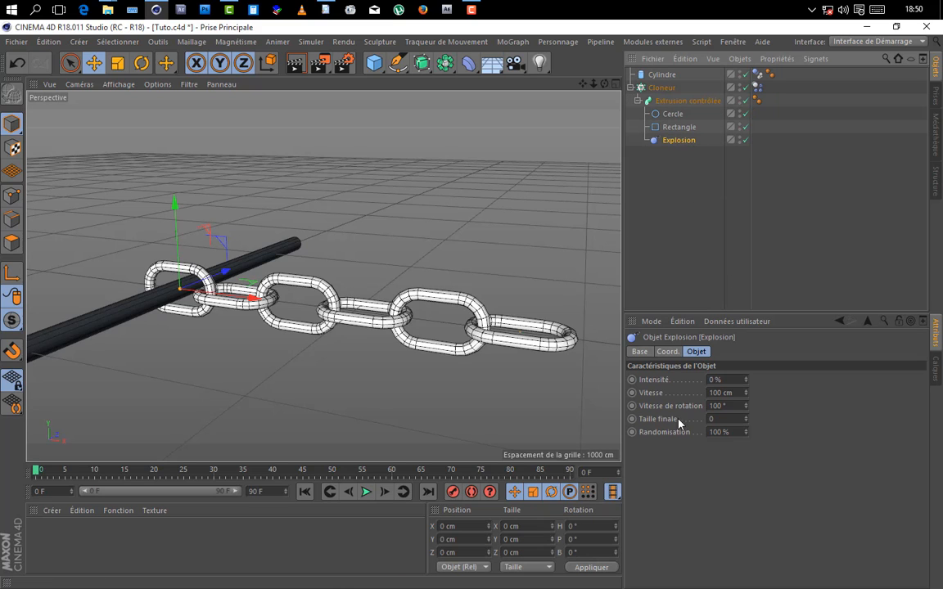
{"action": "left_click", "coordinate": [746, 379]}
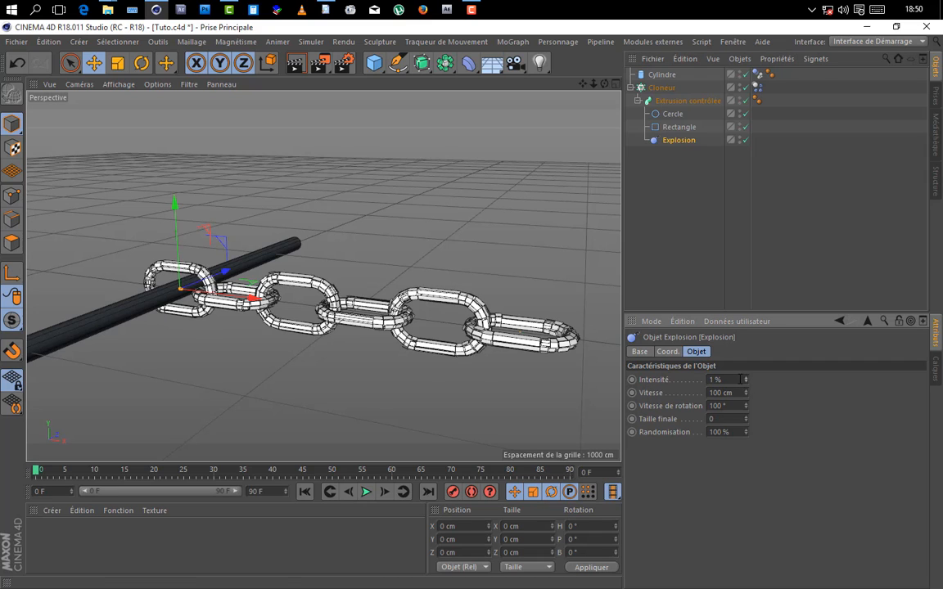
{"action": "left_click_drag", "start_coordinate": [741, 379], "coordinate": [562, 369]}
{"action": "type", "text": "0"}
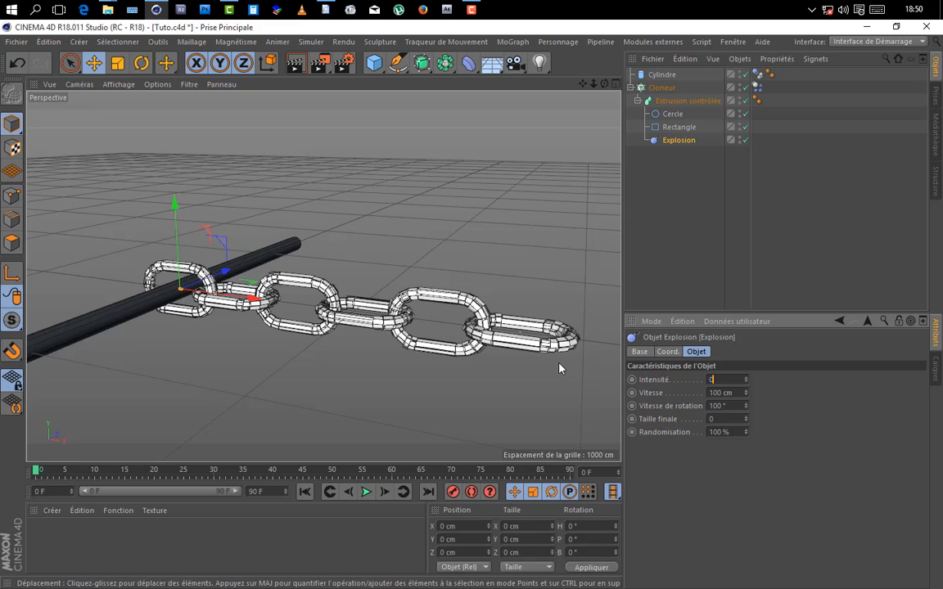
{"action": "type", "text": ".02"}
{"action": "key", "text": "Return"}
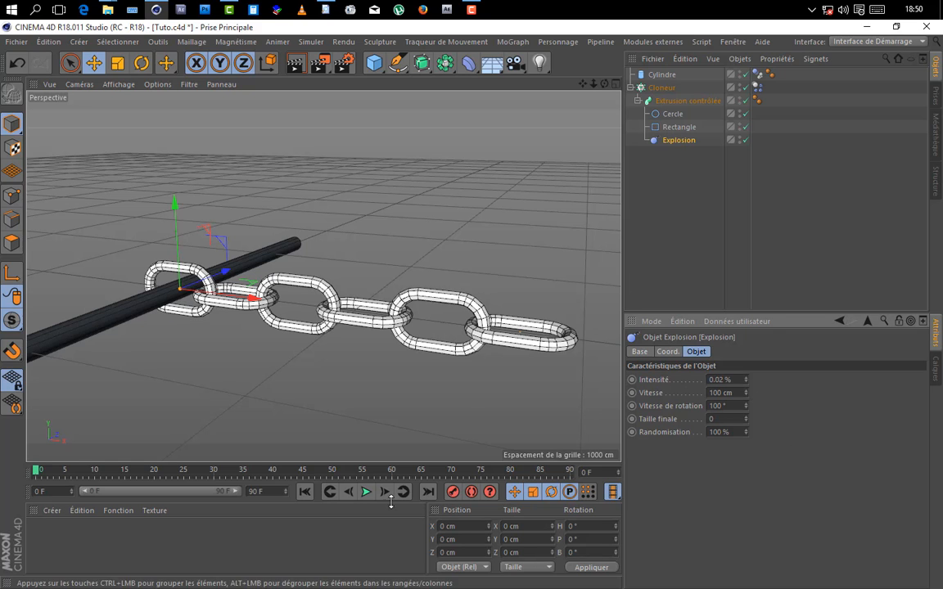
- Render the viewport close up on the chain links to examine their surface facets
{"action": "scroll", "coordinate": [466, 342], "scroll_direction": "up", "scroll_amount": 10}
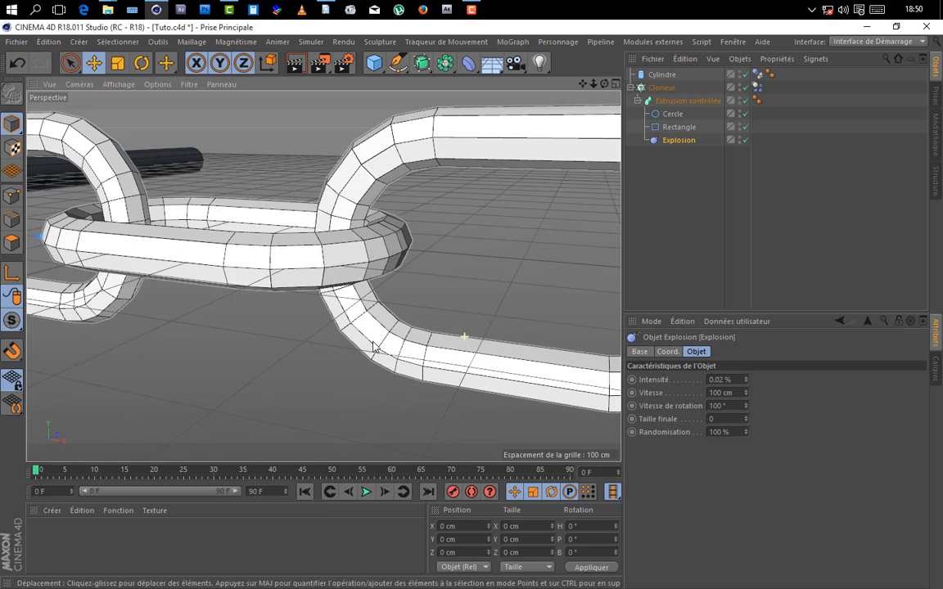
{"action": "left_click", "coordinate": [295, 63]}
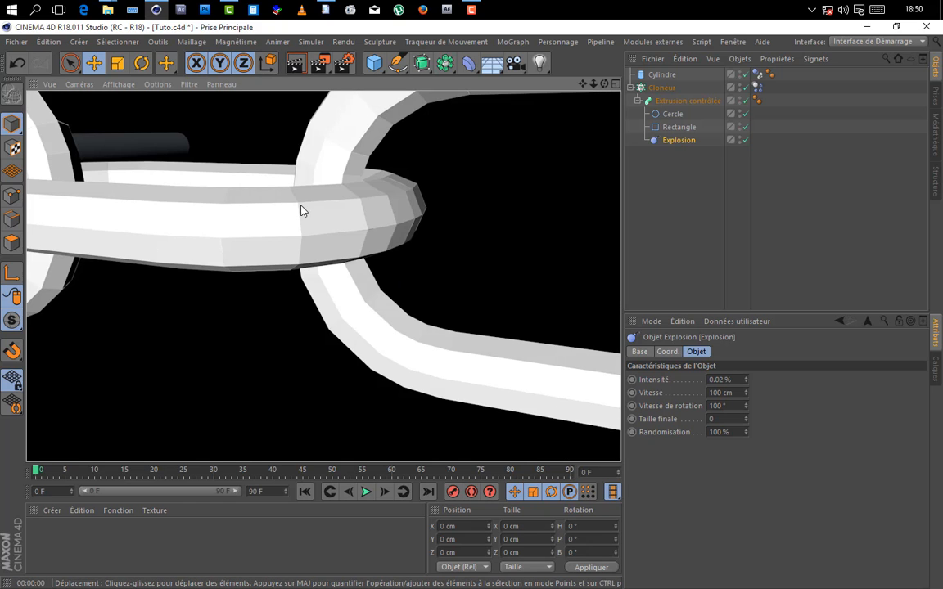
{"action": "scroll", "coordinate": [267, 221], "scroll_direction": "down", "scroll_amount": 3}
{"action": "scroll", "coordinate": [273, 217], "scroll_direction": "down", "scroll_amount": 5}
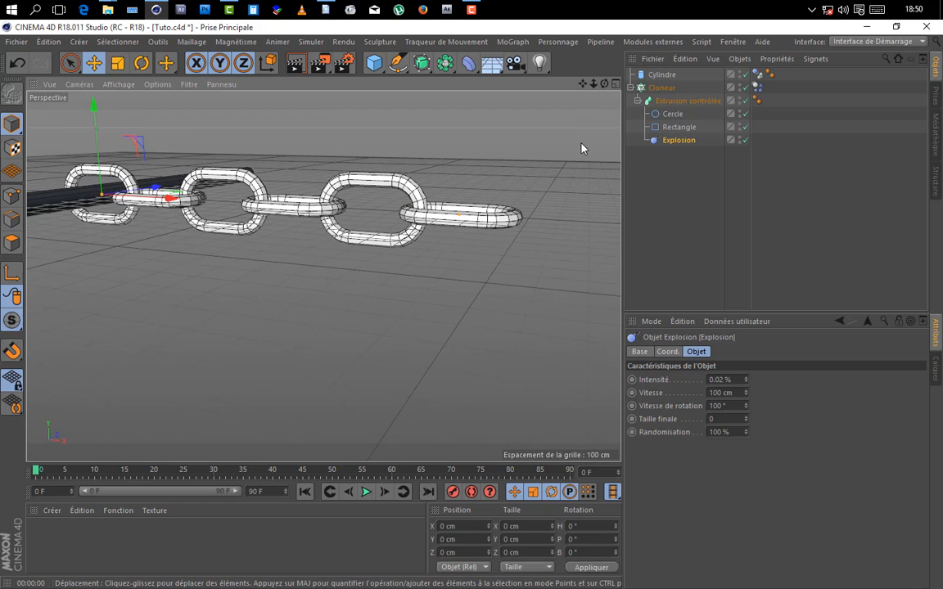
{"action": "left_click_drag", "start_coordinate": [583, 83], "coordinate": [316, 267]}
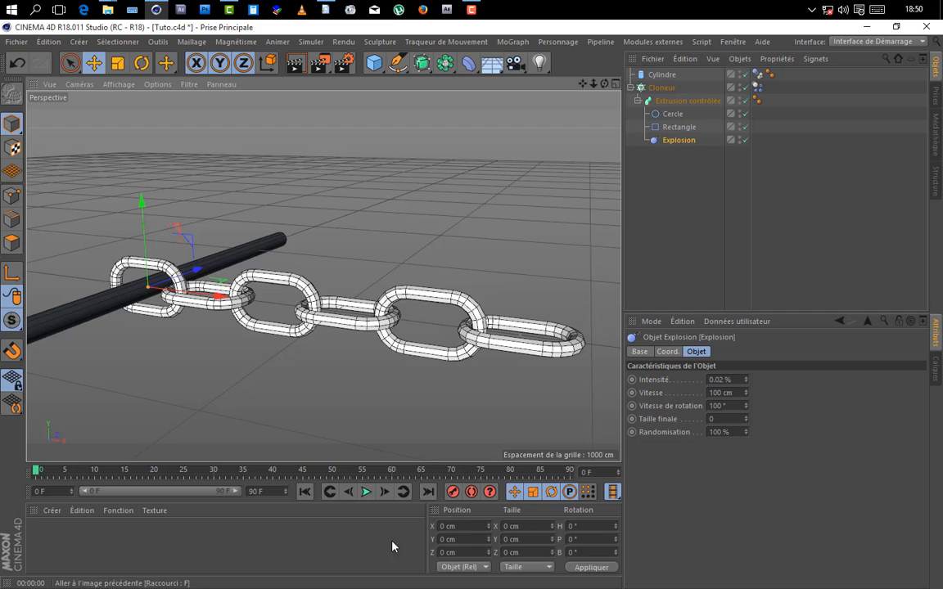
- Play the chain simulation with the Explosion deformer in place and rewind to frame 0
{"action": "left_click", "coordinate": [365, 492]}
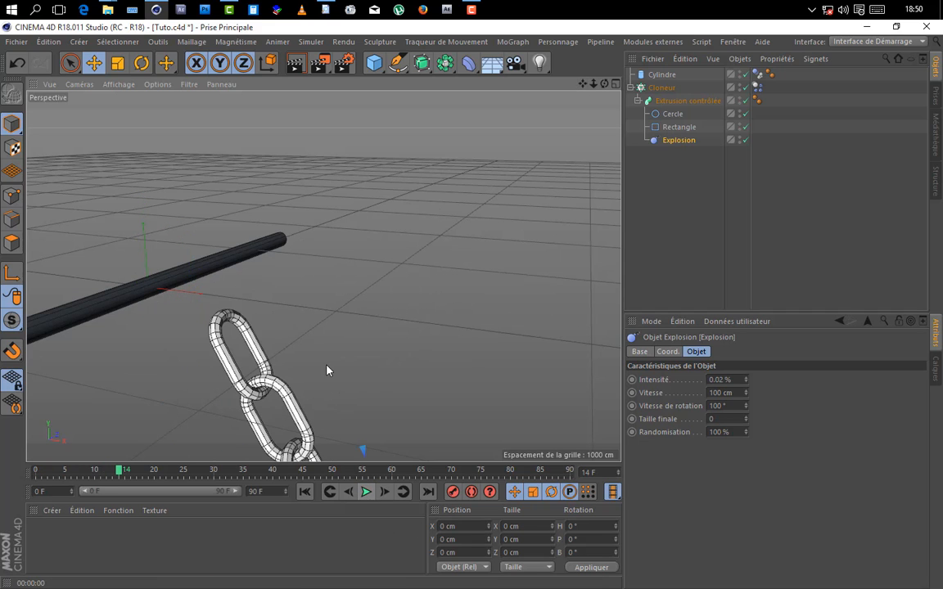
{"action": "left_click", "coordinate": [305, 491]}
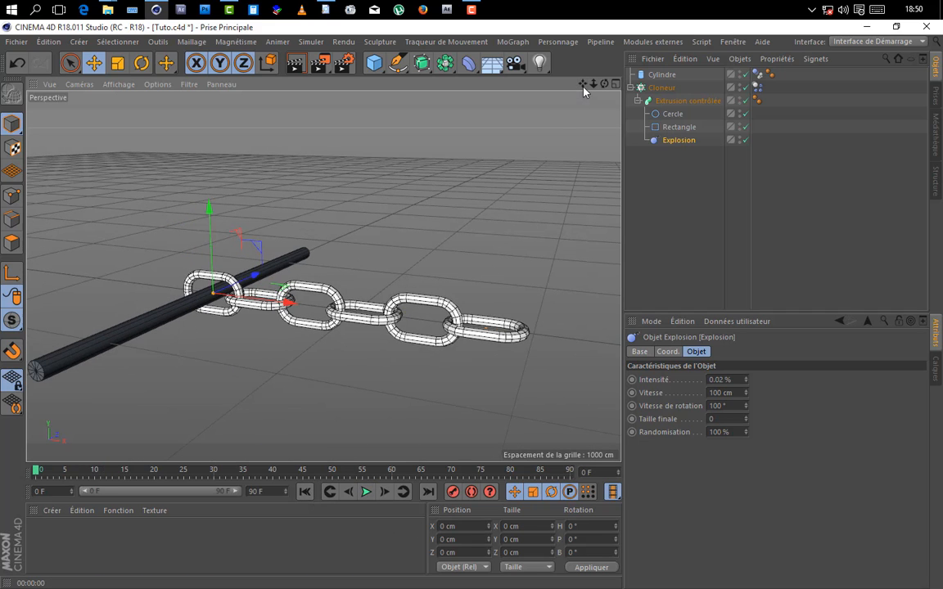
{"action": "left_click_drag", "start_coordinate": [584, 85], "coordinate": [355, 306]}
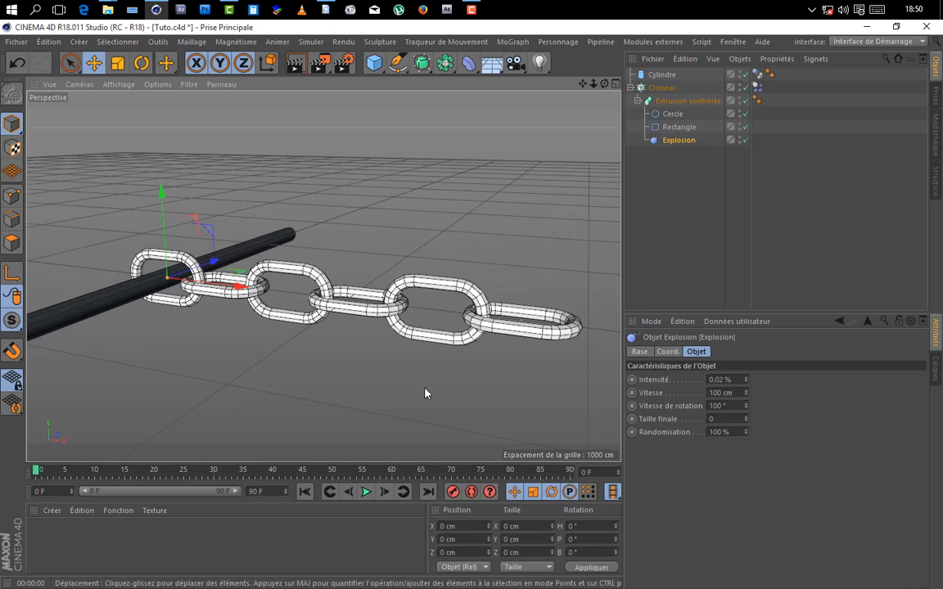
- Review the settings of the Cloneur's dynamics tag and of the Cercle and Rectangle splines
{"action": "left_click", "coordinate": [677, 207]}
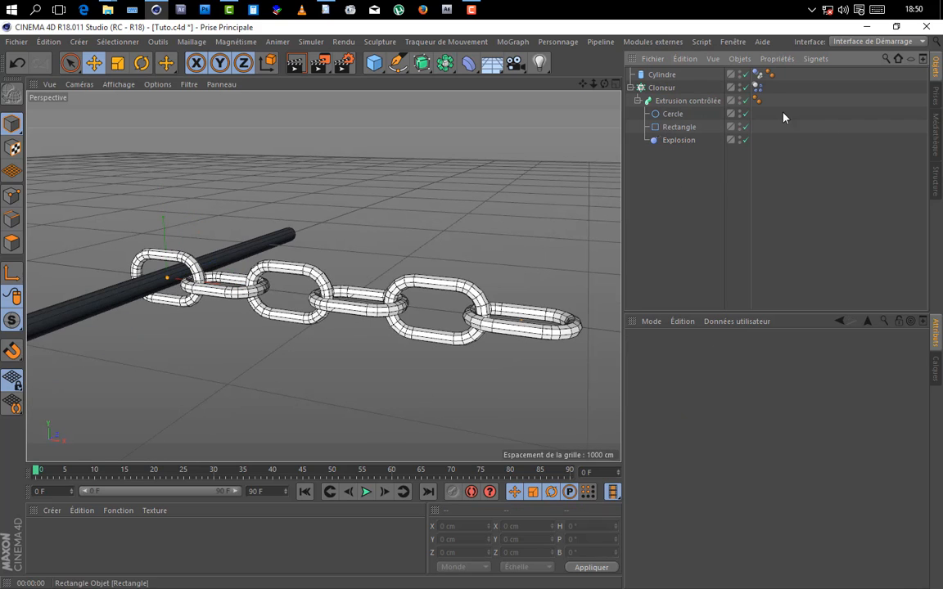
{"action": "left_click", "coordinate": [757, 88]}
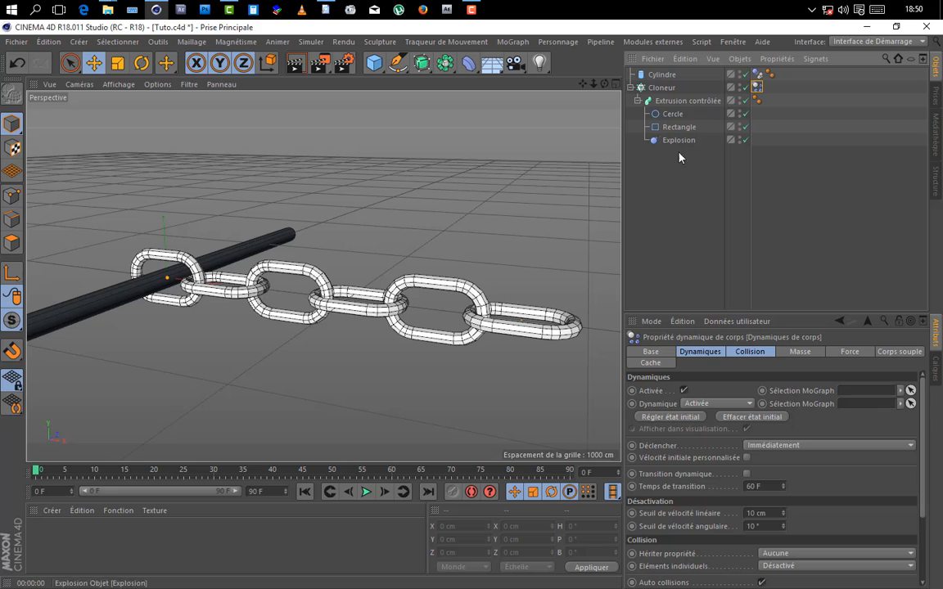
{"action": "left_click", "coordinate": [671, 114]}
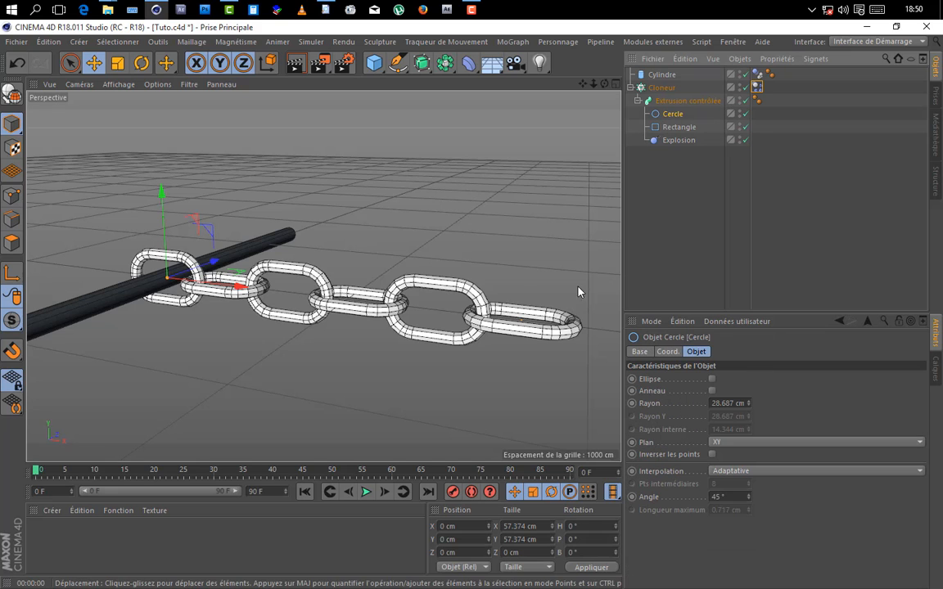
{"action": "left_click", "coordinate": [671, 127]}
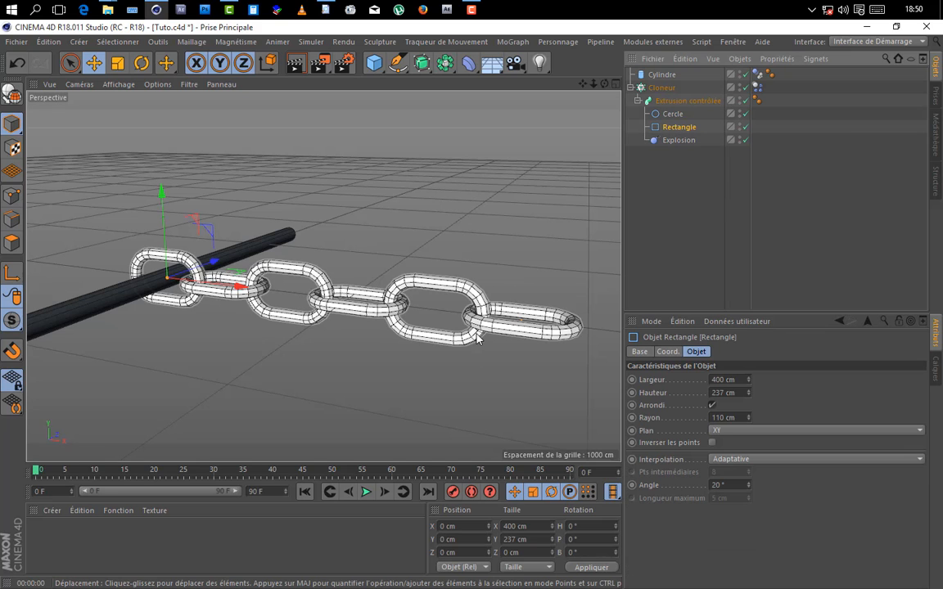
{"action": "left_click", "coordinate": [675, 202]}
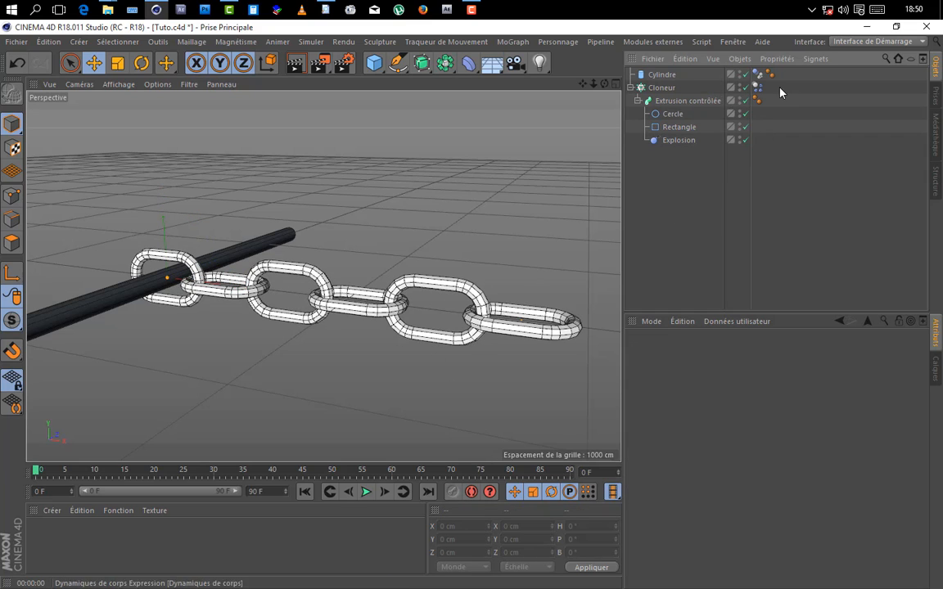
- In the Cloneur's dynamics tag, set collision inheritance to Appliquer propriété aux enfants and individual elements to Niveau le plus haut
{"action": "left_click", "coordinate": [758, 88]}
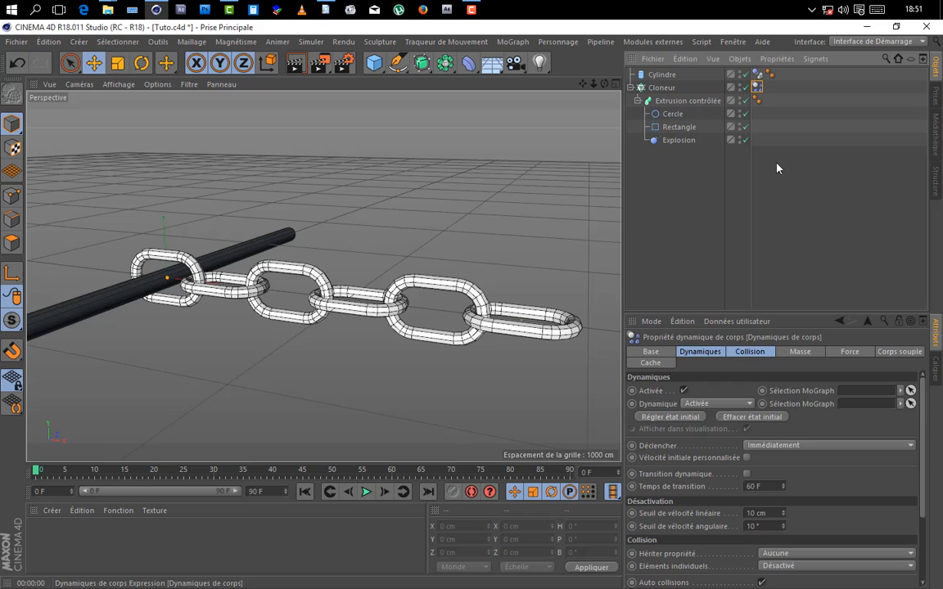
{"action": "left_click", "coordinate": [754, 354]}
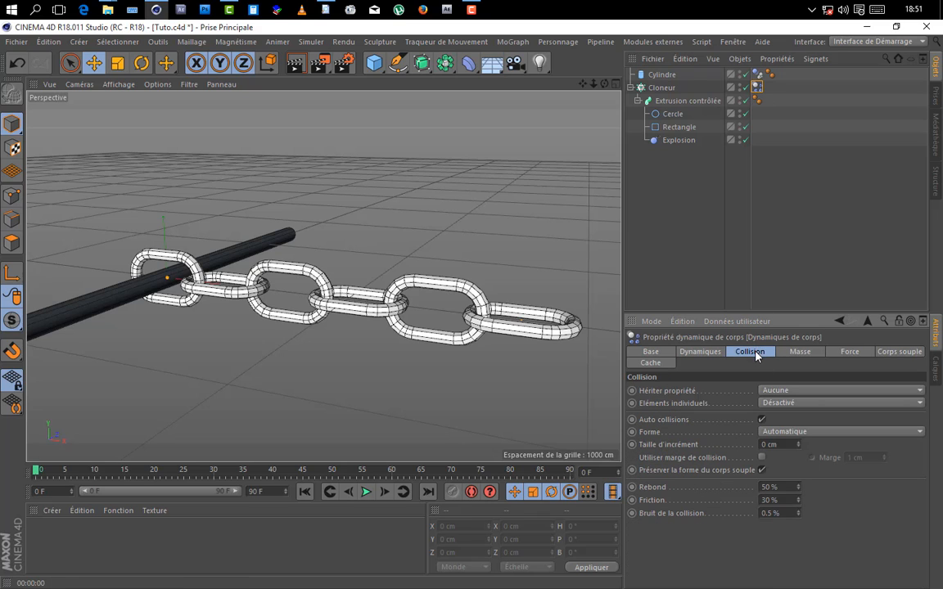
{"action": "left_click", "coordinate": [776, 391]}
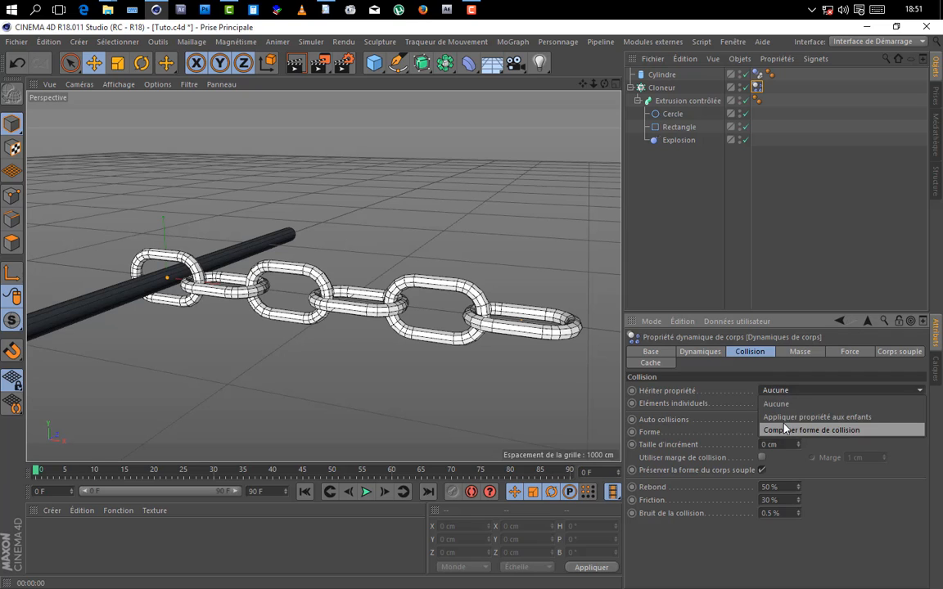
{"action": "left_click", "coordinate": [782, 419]}
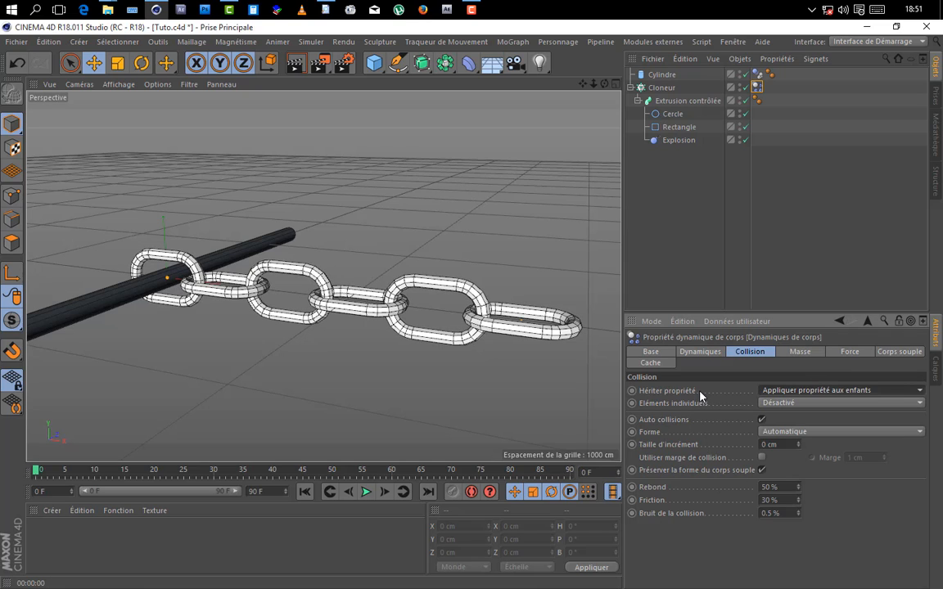
{"action": "left_click", "coordinate": [791, 409]}
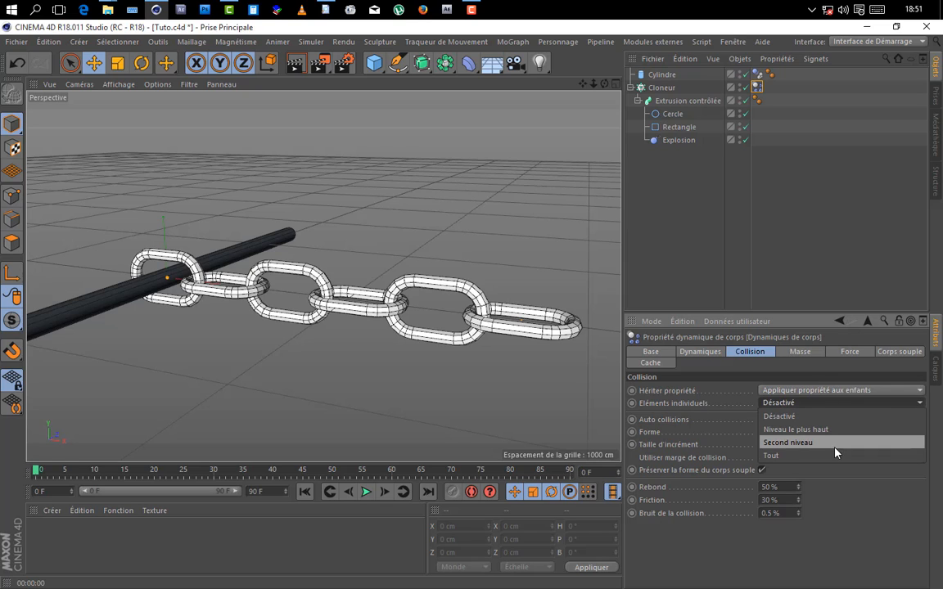
{"action": "left_click", "coordinate": [784, 430]}
- Play the simulation with the new Cloneur collision settings, stop it and rewind to frame 0
{"action": "left_click", "coordinate": [366, 492]}
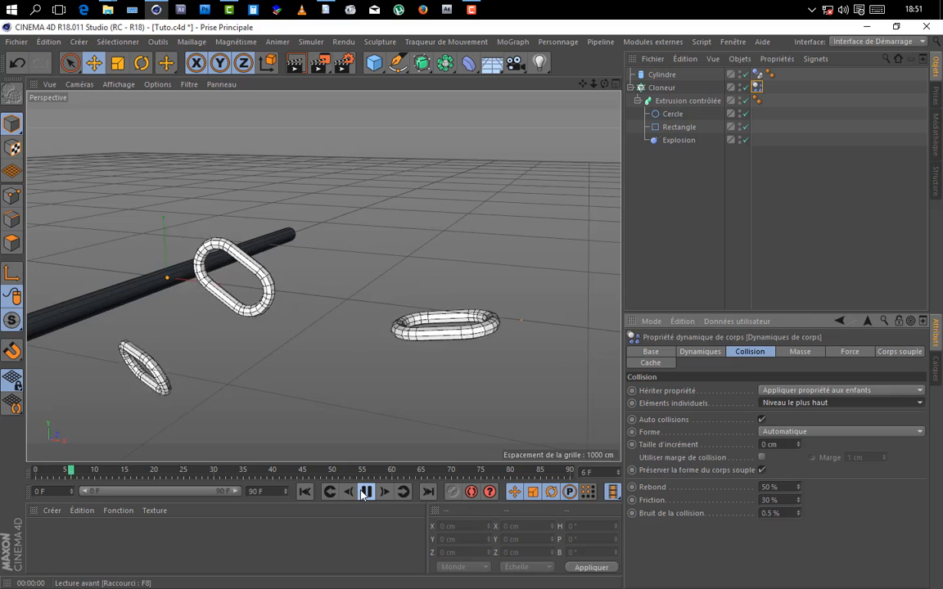
{"action": "left_click", "coordinate": [366, 491]}
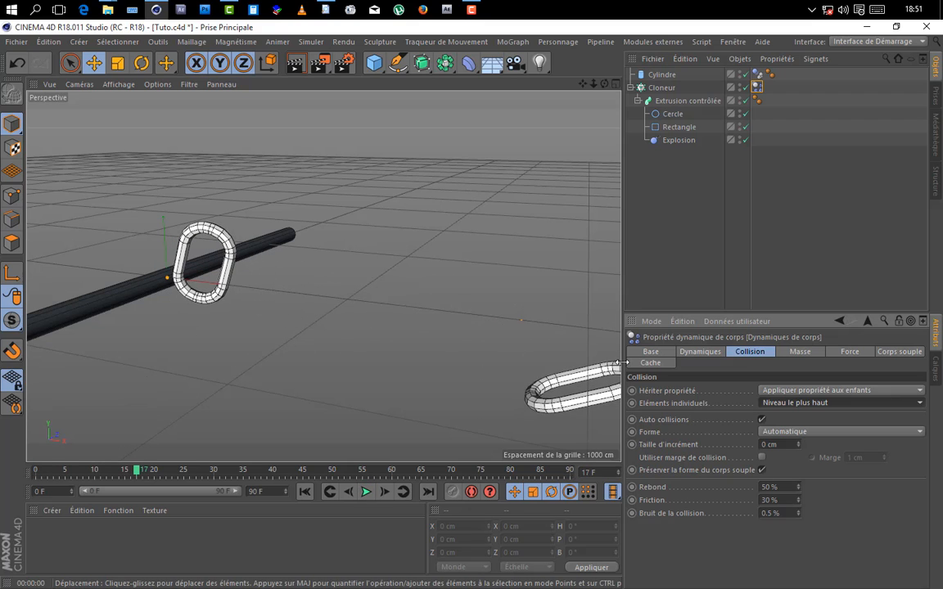
{"action": "left_click", "coordinate": [304, 491]}
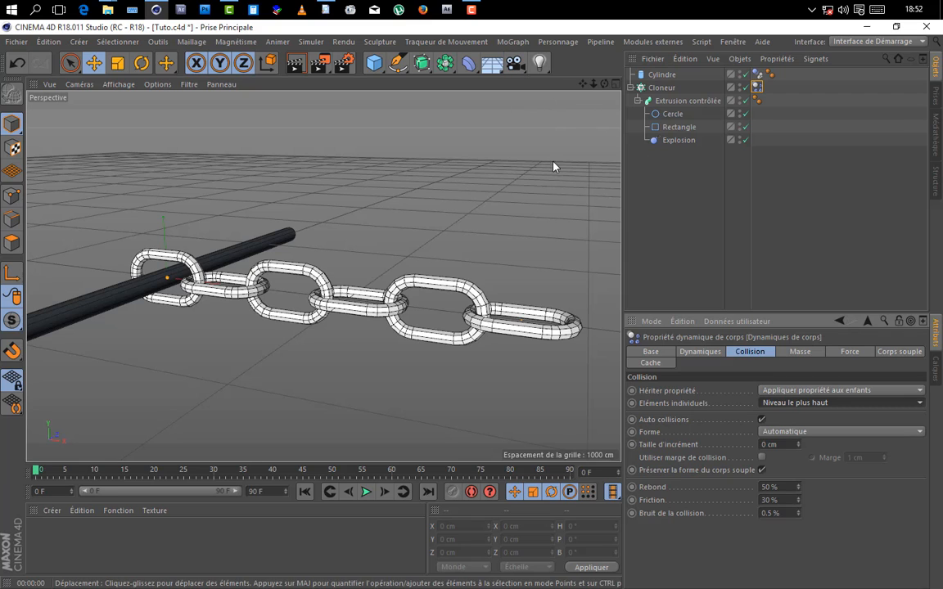
- Add a MoGraph Fracture object inside the Cloneur and make Extrusion contrôlée its child
{"action": "left_click", "coordinate": [513, 42]}
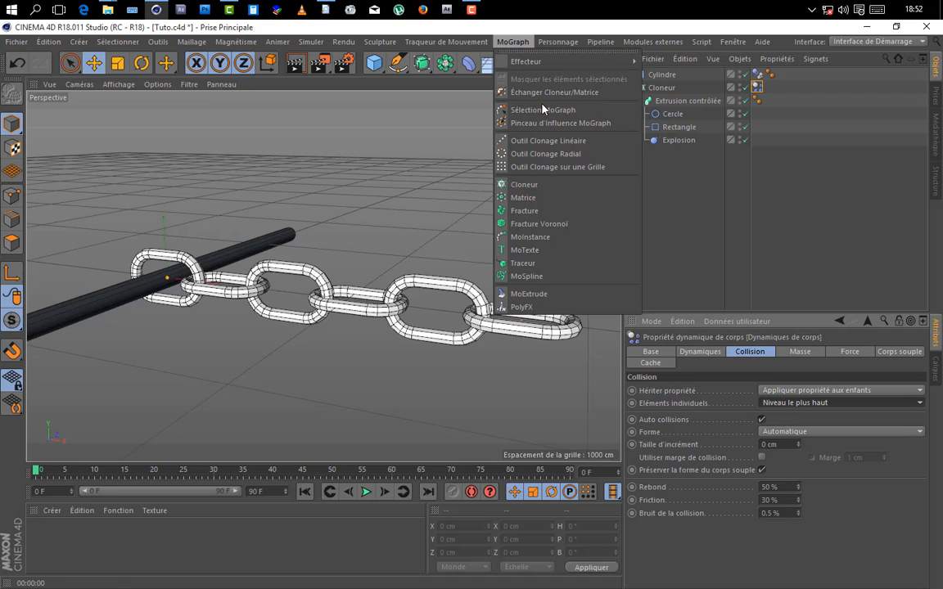
{"action": "left_click", "coordinate": [522, 211]}
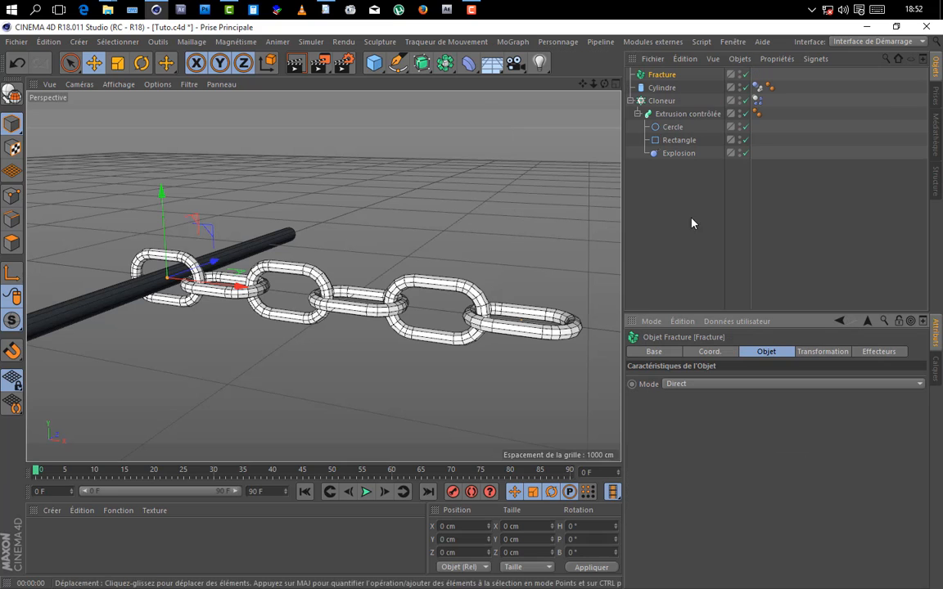
{"action": "left_click_drag", "start_coordinate": [667, 79], "coordinate": [661, 102]}
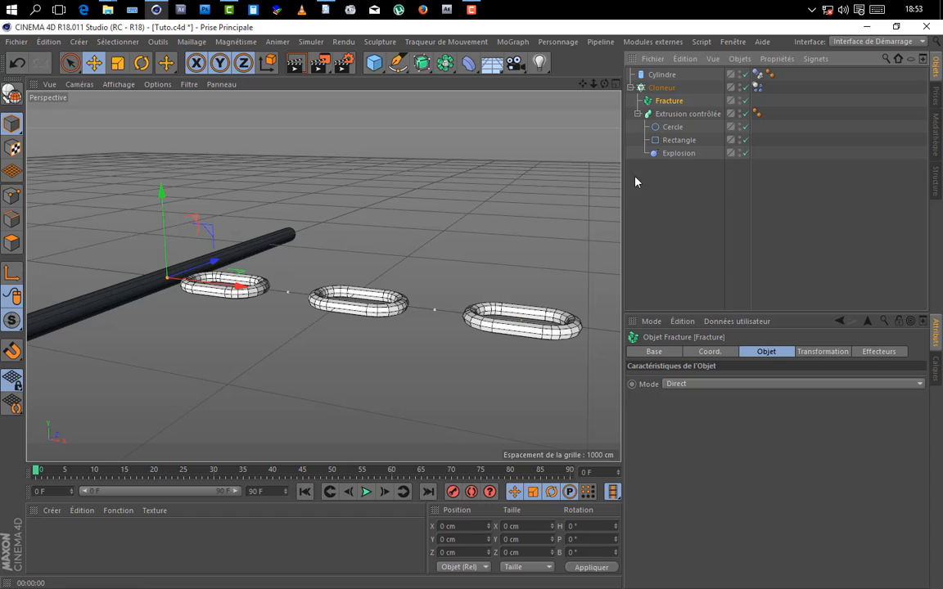
{"action": "left_click", "coordinate": [677, 116]}
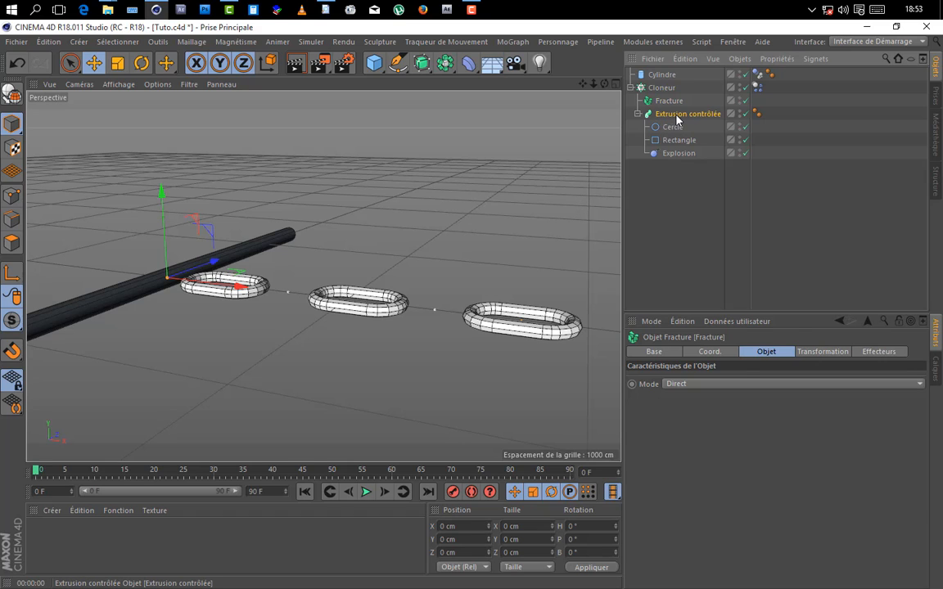
{"action": "left_click_drag", "start_coordinate": [670, 103], "coordinate": [670, 102]}
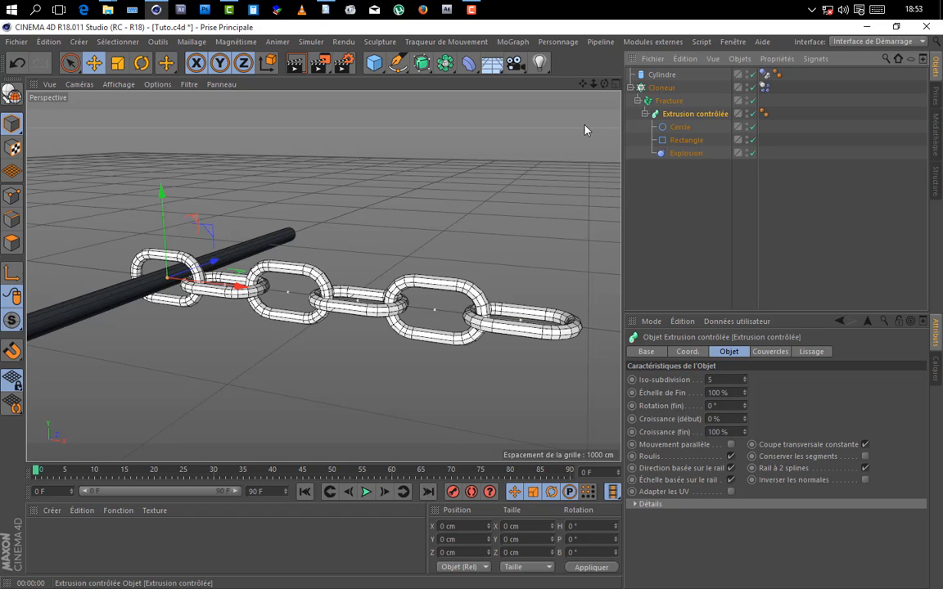
- Set the Fracture object's mode to Exploser les segments & connecter
{"action": "left_click", "coordinate": [668, 103]}
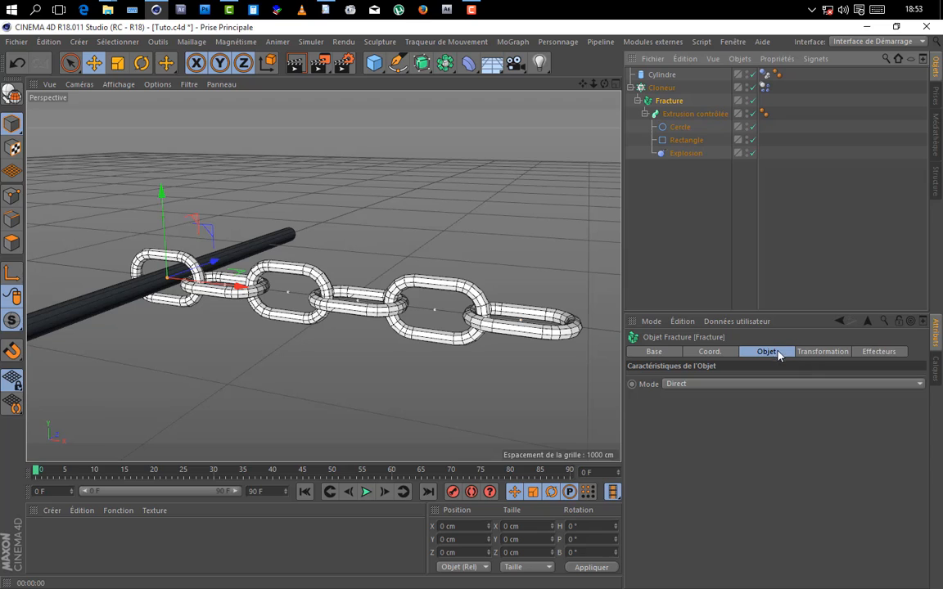
{"action": "left_click", "coordinate": [688, 385]}
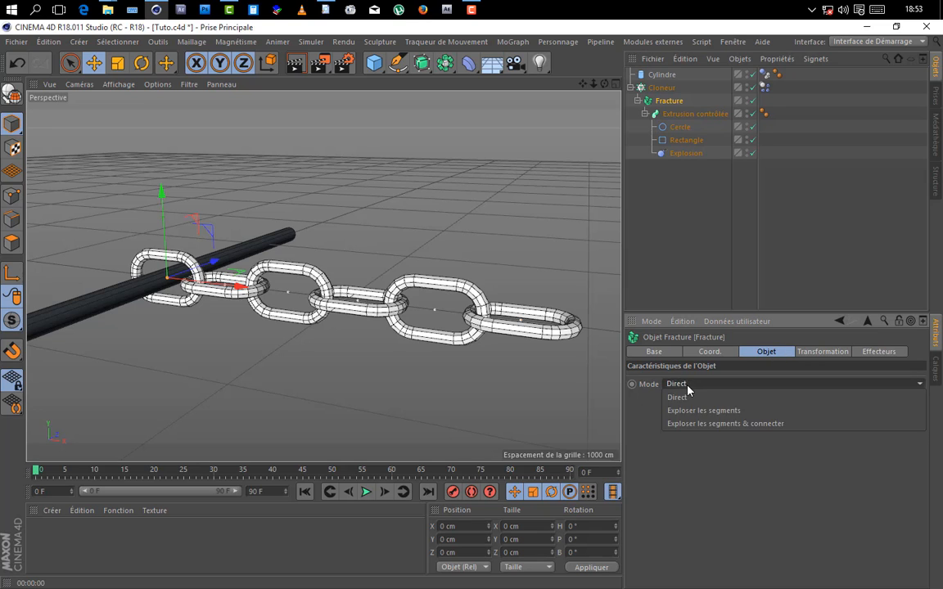
{"action": "left_click", "coordinate": [723, 434]}
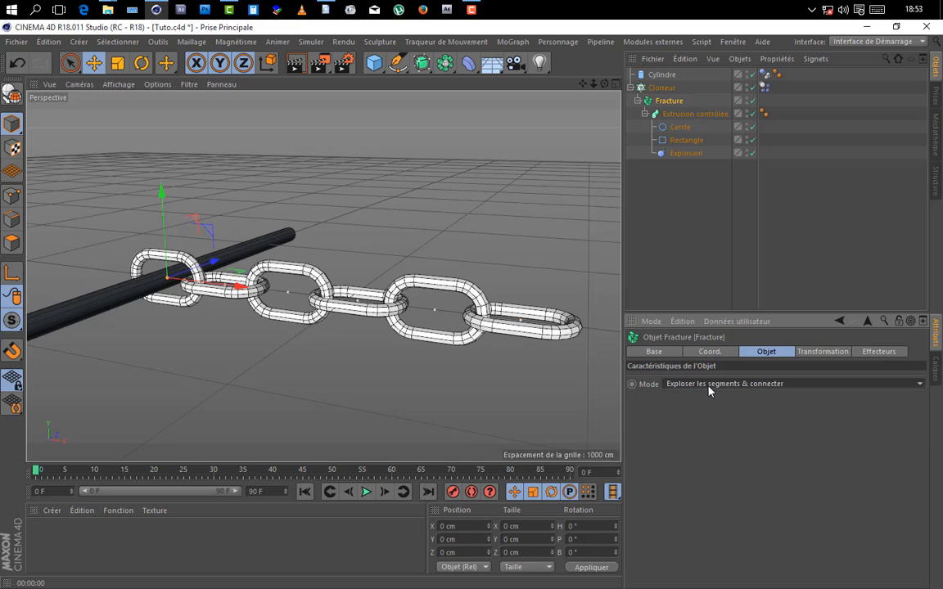
- Play the simulation with the new Fracture mode, stop it and inspect how the chain hangs from the cylinder
{"action": "left_click", "coordinate": [365, 492]}
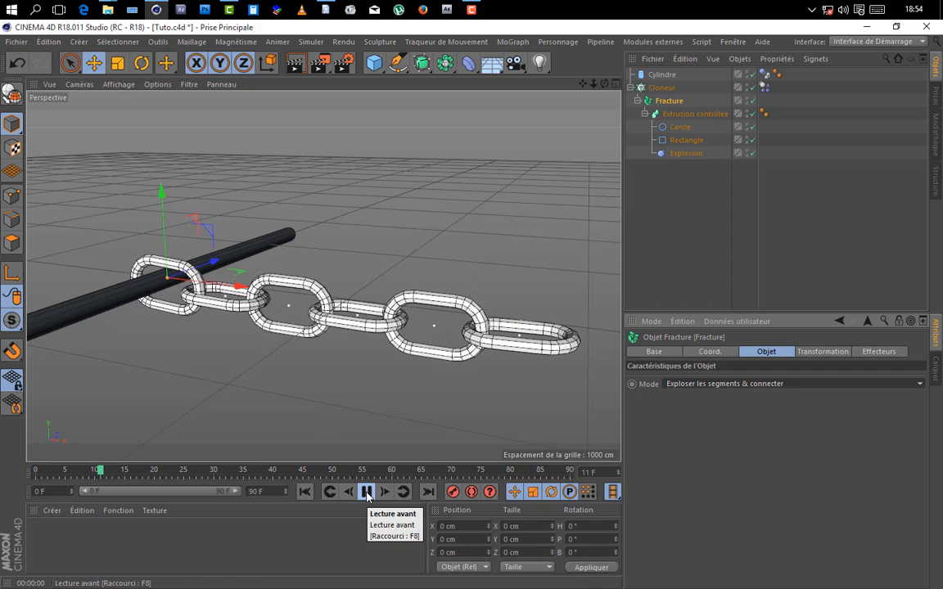
{"action": "scroll", "coordinate": [517, 214], "scroll_direction": "down", "scroll_amount": 3}
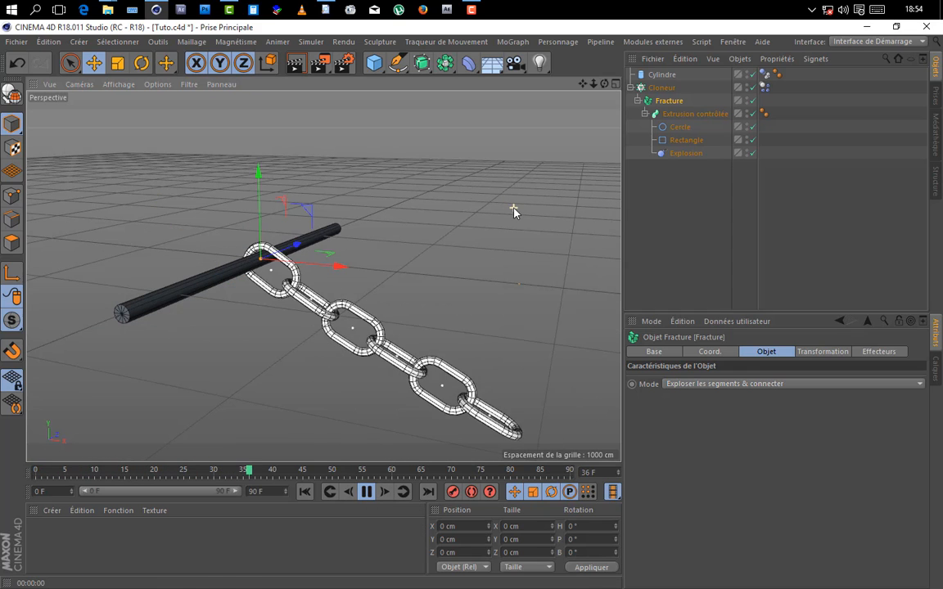
{"action": "left_click", "coordinate": [366, 492]}
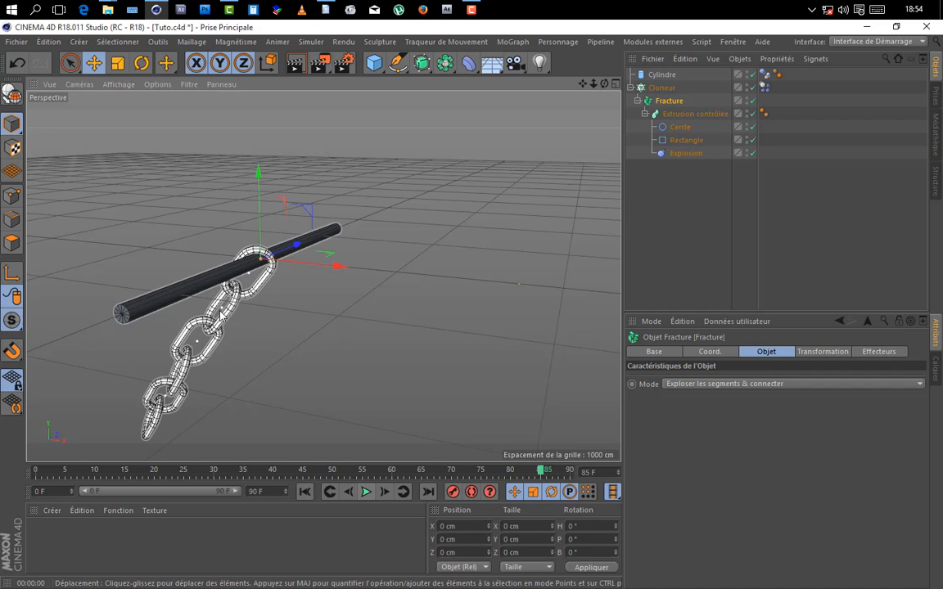
{"action": "scroll", "coordinate": [198, 360], "scroll_direction": "up", "scroll_amount": 2}
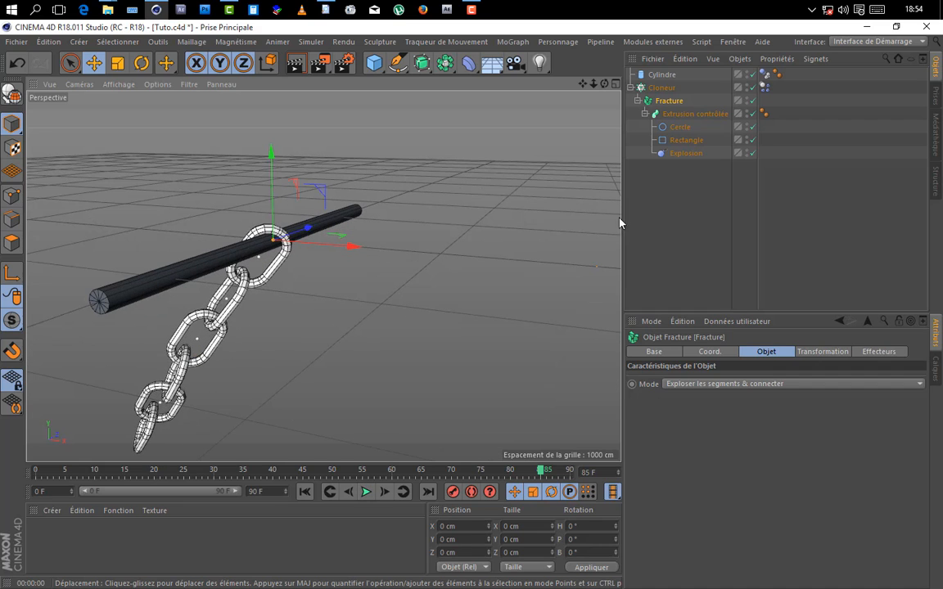
- Set the Cercle spline's radius to 20 cm, replay the simulation from frame 0 and stop it
{"action": "left_click", "coordinate": [683, 131]}
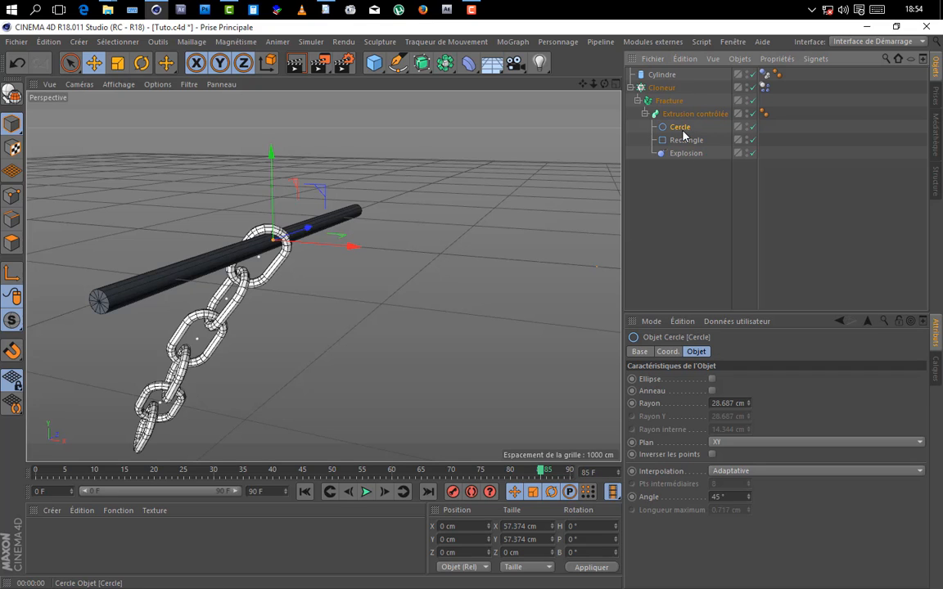
{"action": "left_click", "coordinate": [710, 404]}
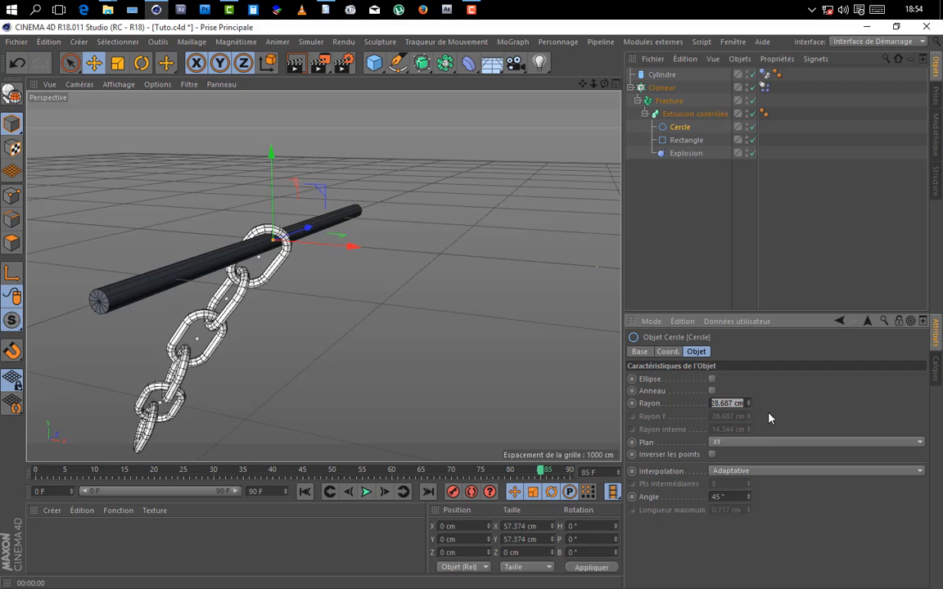
{"action": "type", "text": "20"}
{"action": "key", "text": "Return"}
{"action": "left_click", "coordinate": [304, 491]}
{"action": "left_click", "coordinate": [370, 493]}
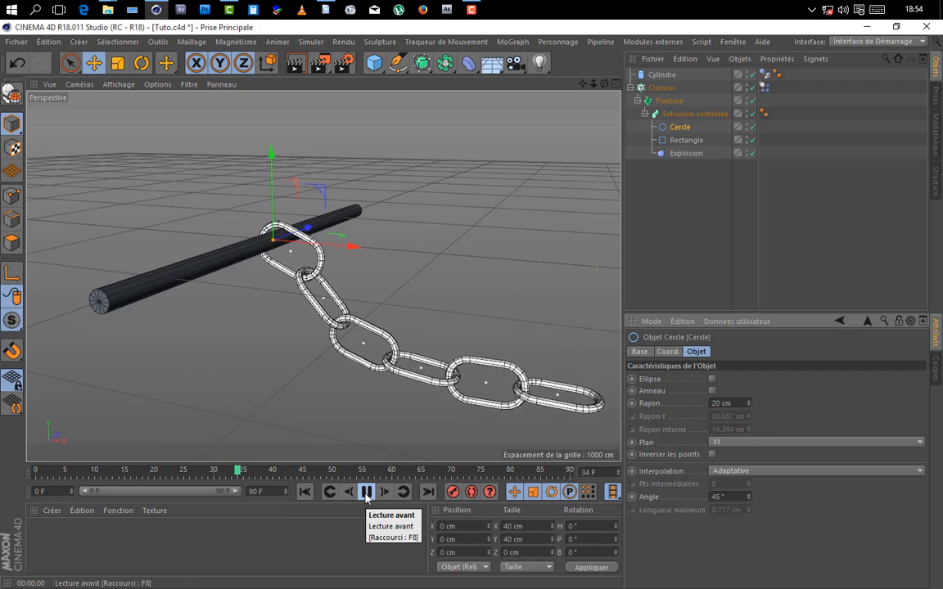
{"action": "left_click", "coordinate": [366, 492]}
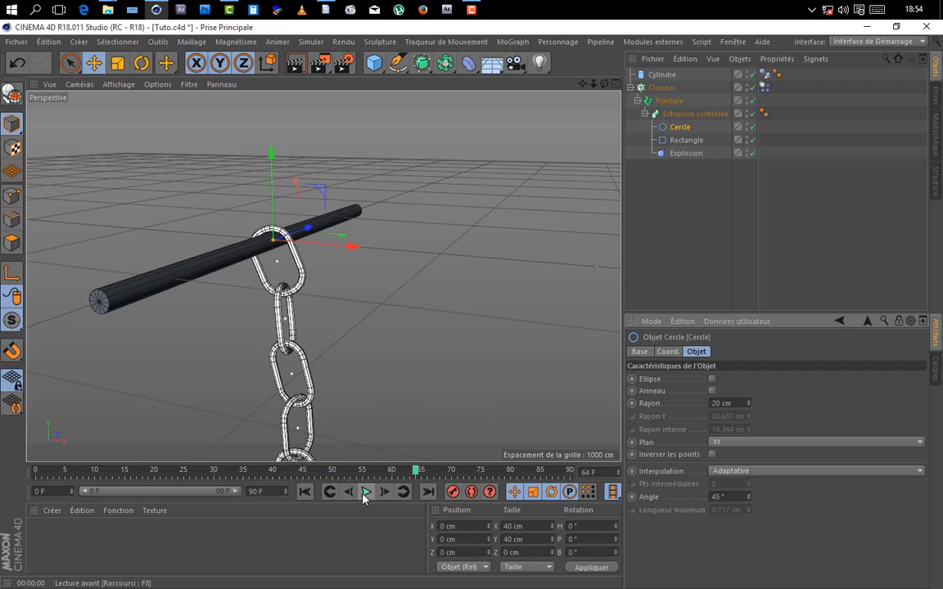
- Set the Cercle spline's radius to 24 cm, replay the simulation from the start, stop it and rewind to frame 0
{"action": "left_click", "coordinate": [741, 403]}
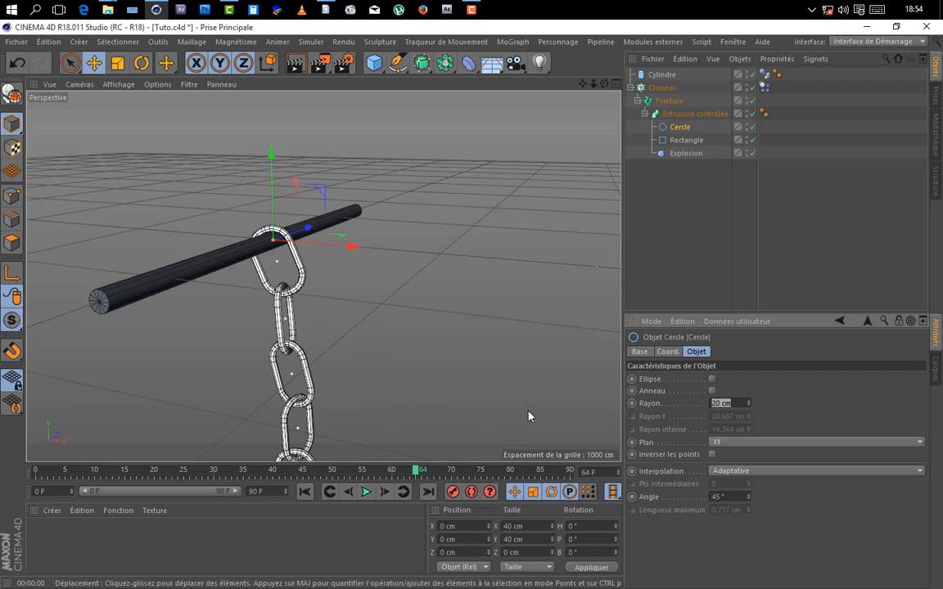
{"action": "type", "text": "2"}
{"action": "left_click", "coordinate": [305, 491]}
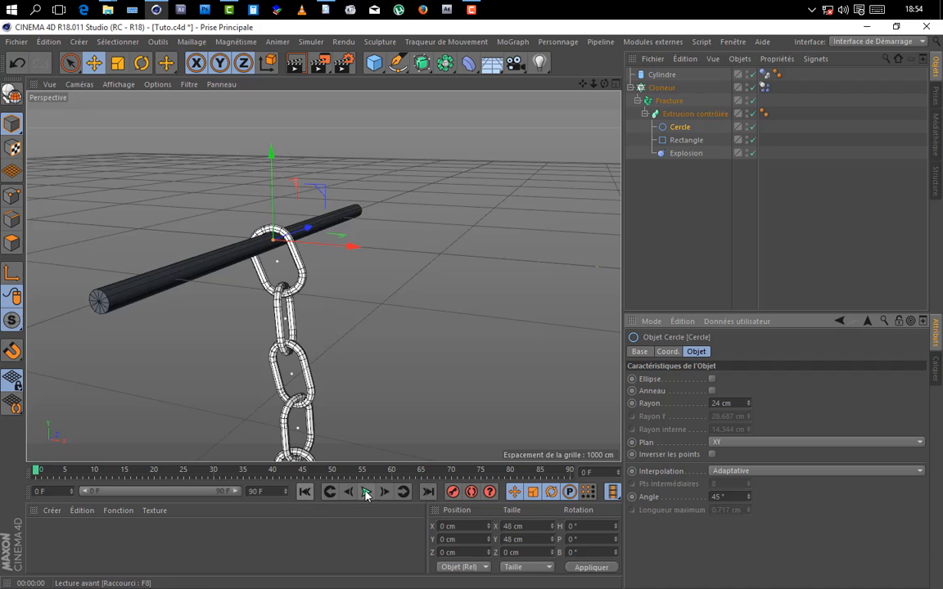
{"action": "left_click", "coordinate": [366, 492]}
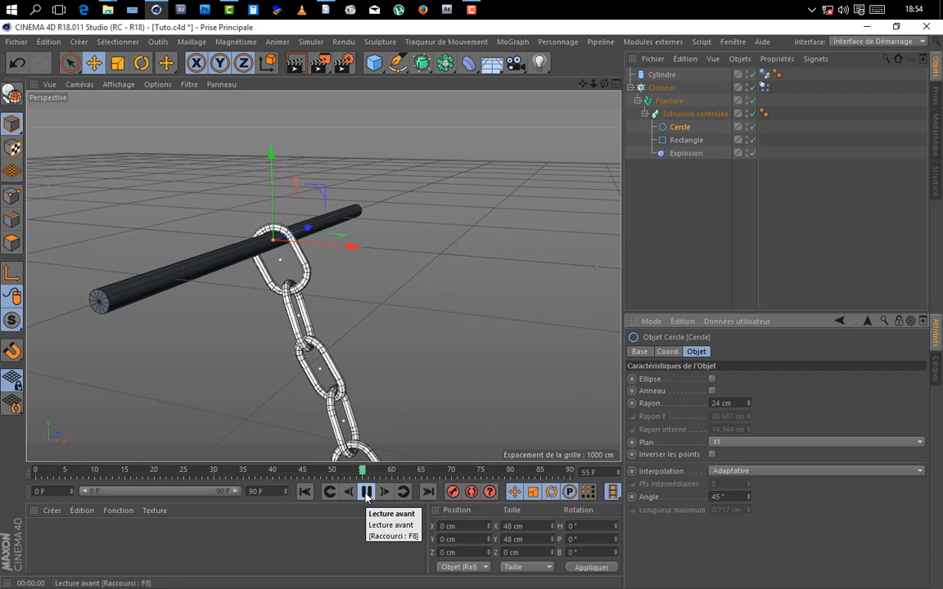
{"action": "left_click", "coordinate": [366, 492]}
{"action": "left_click_drag", "start_coordinate": [583, 84], "coordinate": [572, 15]}
{"action": "left_click", "coordinate": [312, 496]}
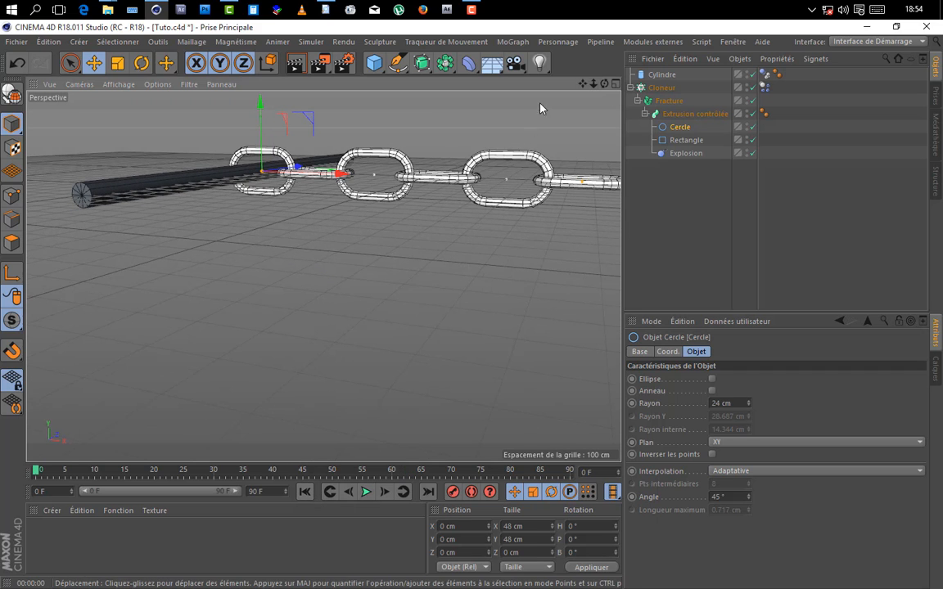
- Add a cube stretched to about 2290 cm in Z and place it below the chain at about X 509, Y -418, Z -126 cm
{"action": "left_click_drag", "start_coordinate": [323, 276], "coordinate": [449, 110], "text": "alt"}
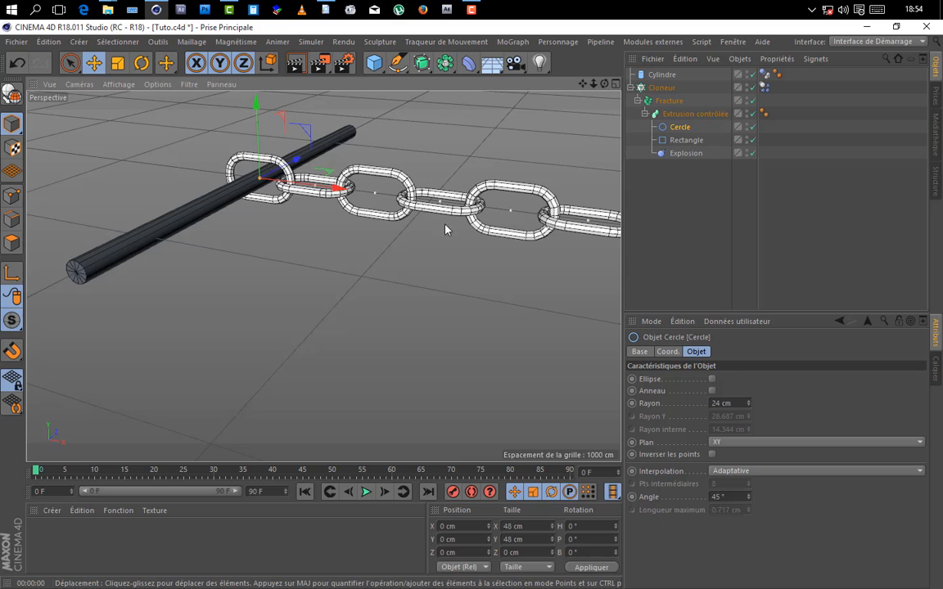
{"action": "left_click_drag", "start_coordinate": [373, 65], "coordinate": [501, 81]}
{"action": "left_click_drag", "start_coordinate": [269, 173], "coordinate": [296, 159]}
{"action": "left_click_drag", "start_coordinate": [263, 122], "coordinate": [352, 198]}
{"action": "left_click_drag", "start_coordinate": [340, 267], "coordinate": [394, 281]}
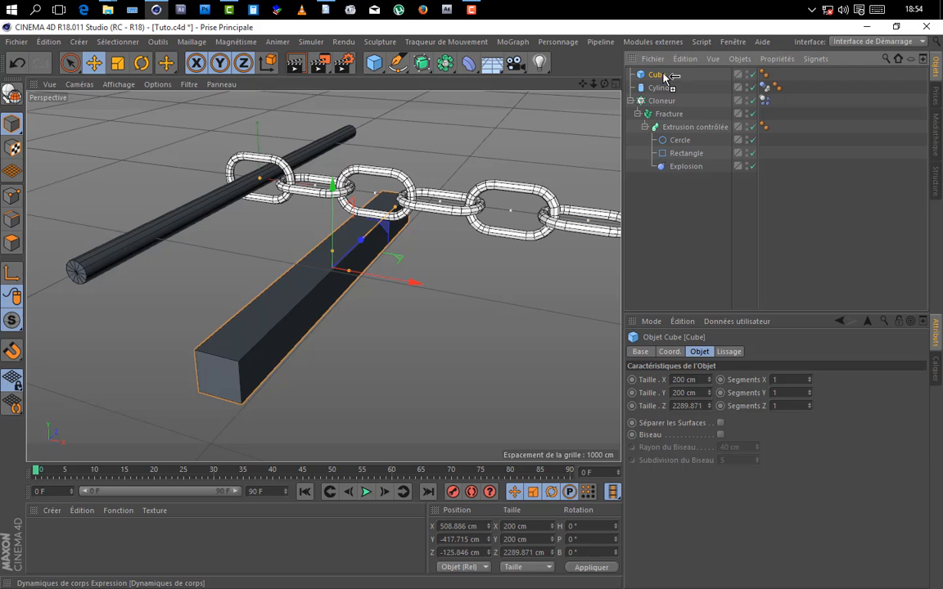
- Copy the Cylindre's dynamics tag onto the Cube, then play and stop the simulation to test the chain against it
{"action": "left_click_drag", "start_coordinate": [765, 88], "coordinate": [765, 75], "text": "ctrl"}
{"action": "left_click", "coordinate": [366, 491]}
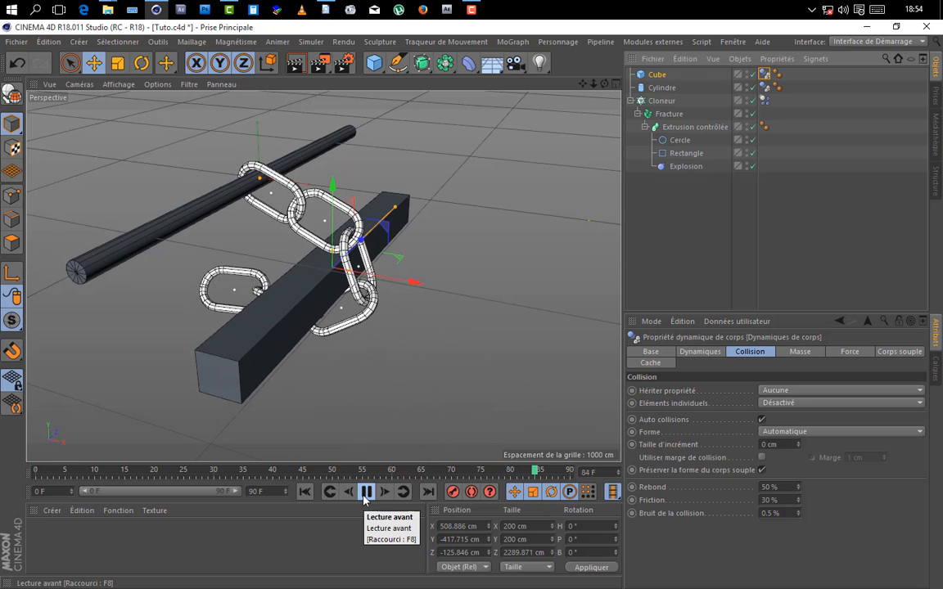
{"action": "left_click", "coordinate": [366, 492]}
- Move the Cube down and away from the cylinder to about X 789, Y -678 cm, then play and stop the simulation
{"action": "left_click_drag", "start_coordinate": [343, 248], "coordinate": [364, 274]}
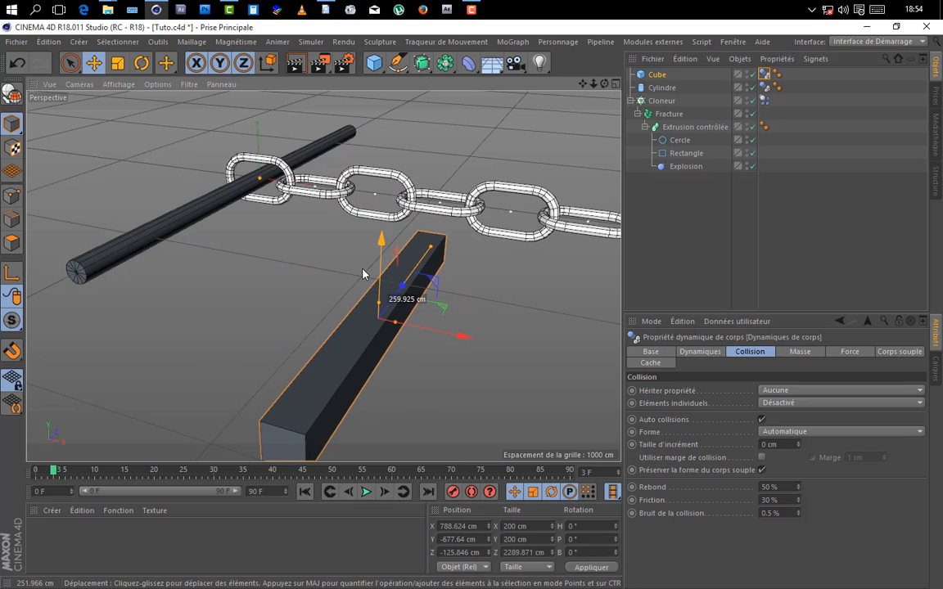
{"action": "left_click", "coordinate": [365, 492]}
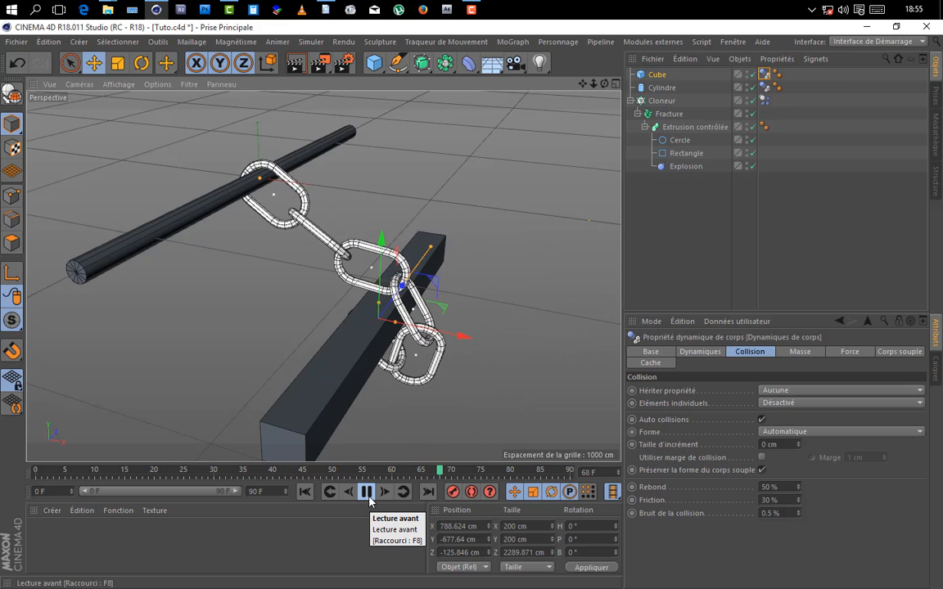
{"action": "left_click", "coordinate": [367, 493]}
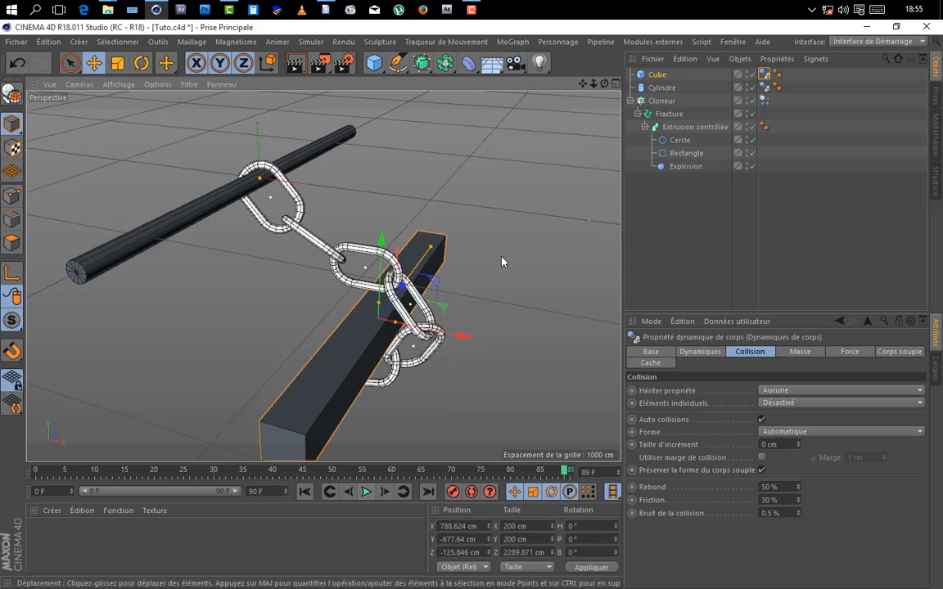
- Set the Cercle spline's radius to 28 cm, replay the simulation from frame 0 and stop it
{"action": "left_click", "coordinate": [680, 140]}
{"action": "type", "text": "26"}
{"action": "key", "text": "Return"}
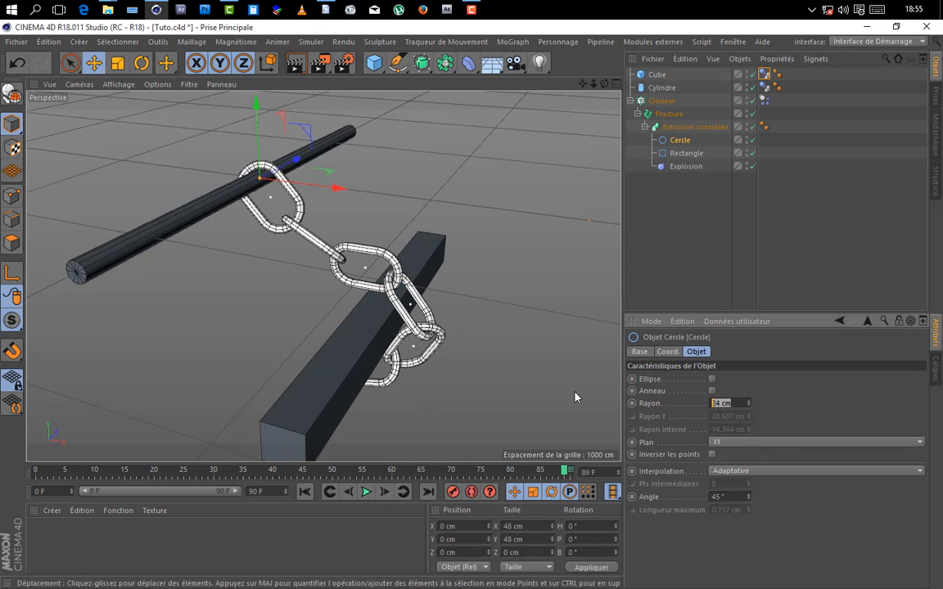
{"action": "left_click_drag", "start_coordinate": [737, 403], "coordinate": [447, 375]}
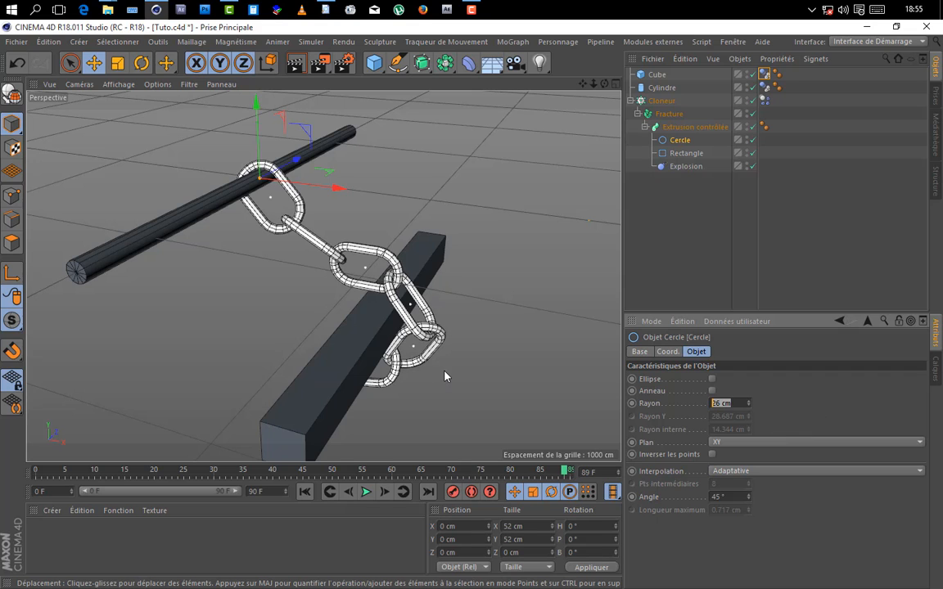
{"action": "type", "text": "28"}
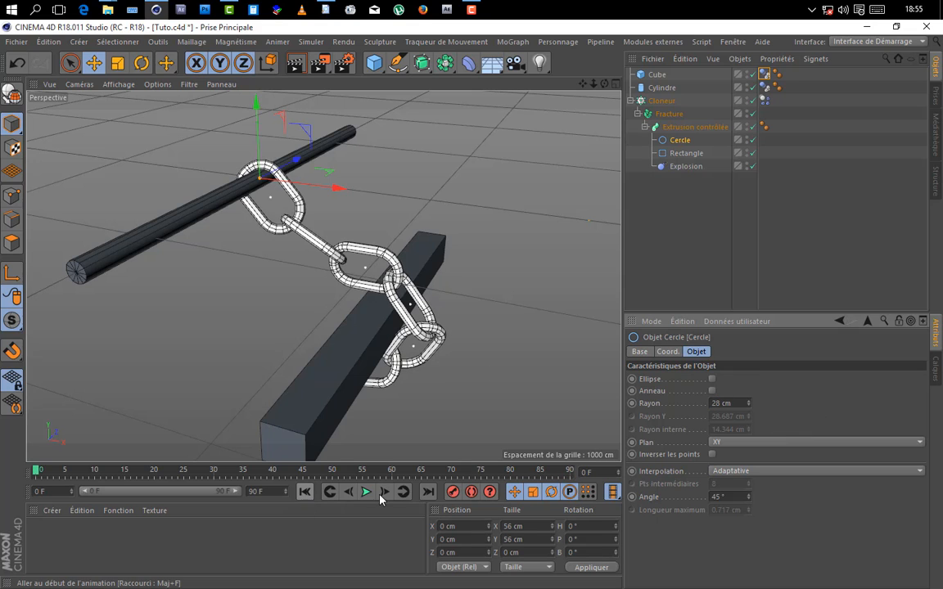
{"action": "left_click", "coordinate": [367, 492]}
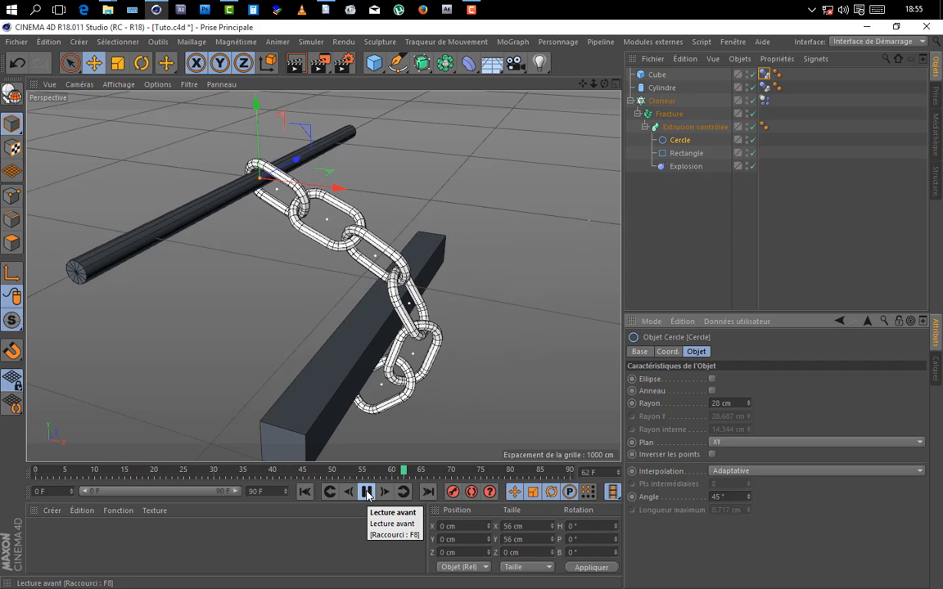
{"action": "left_click", "coordinate": [367, 492]}
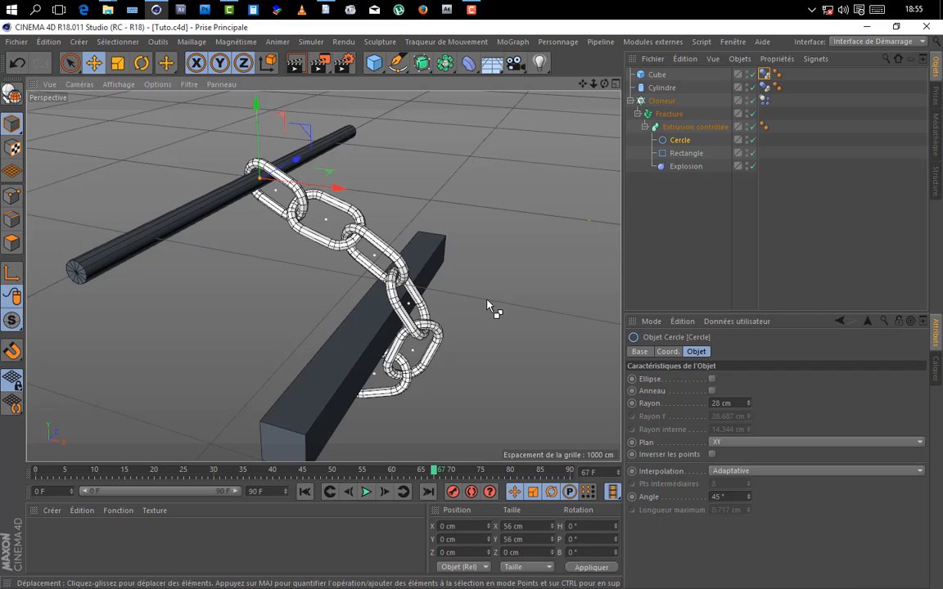